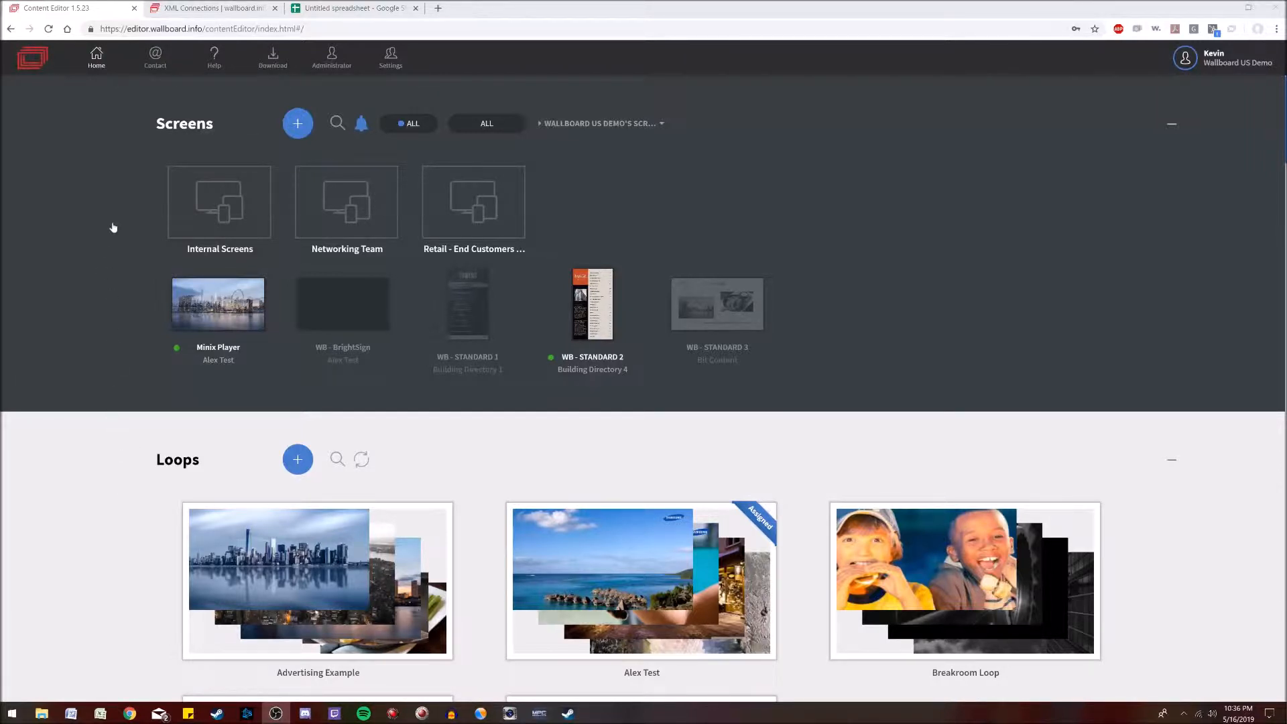
- Copy the spreadsheets.google.com feed URL template from the XML Connections article into a Sticky Notes note and select its Your_ID_Comes_Here placeholder
left_click(235, 12)
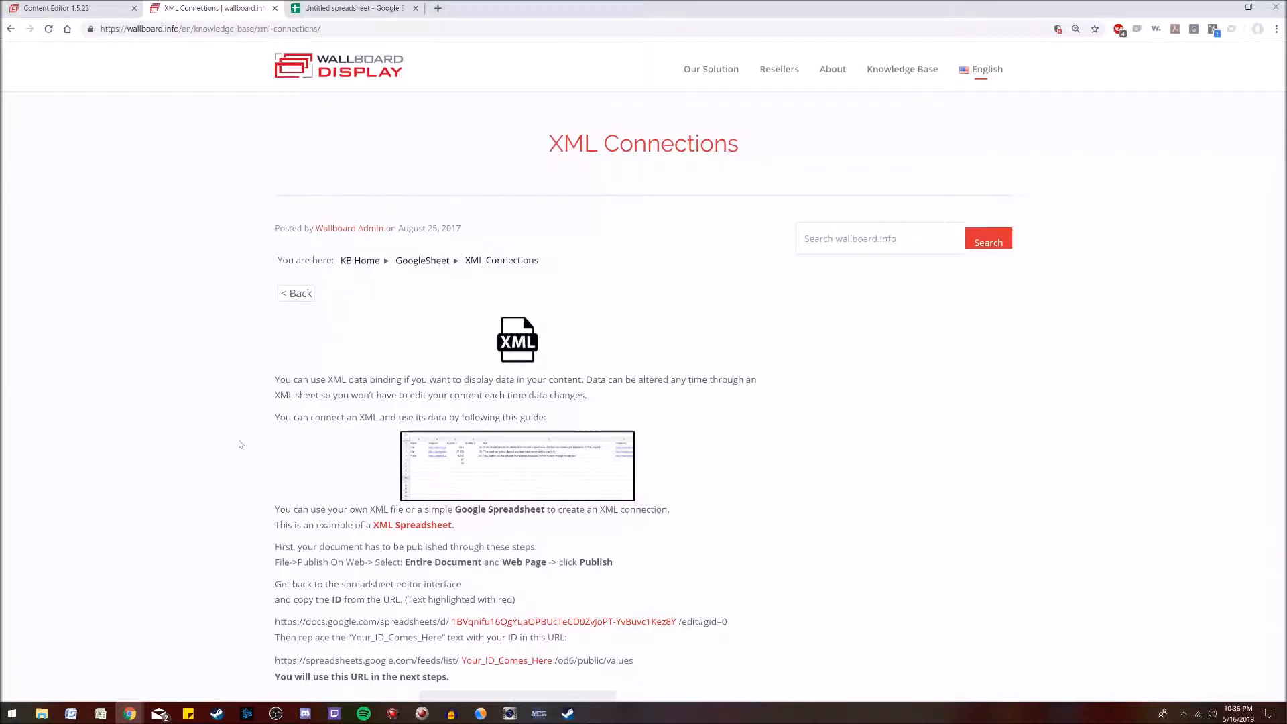
scroll(241, 444, "down", 2)
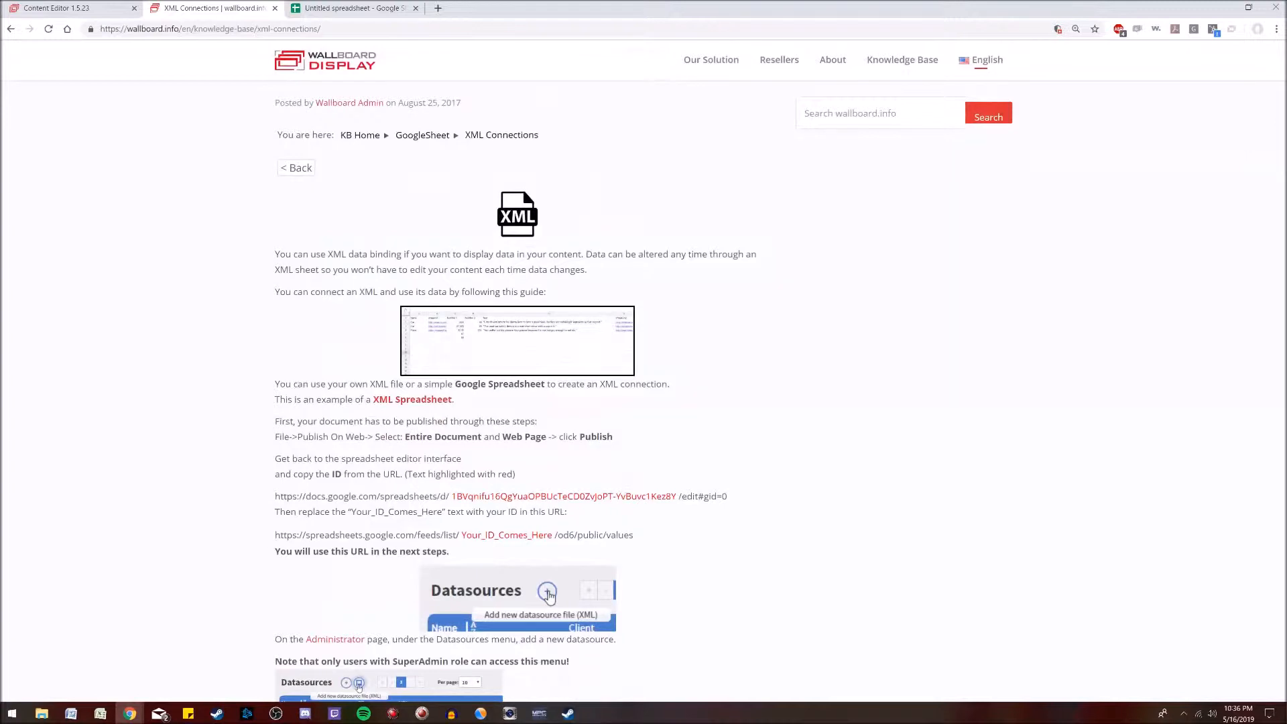
left_click_drag(274, 534, 645, 561)
key("ctrl+c")
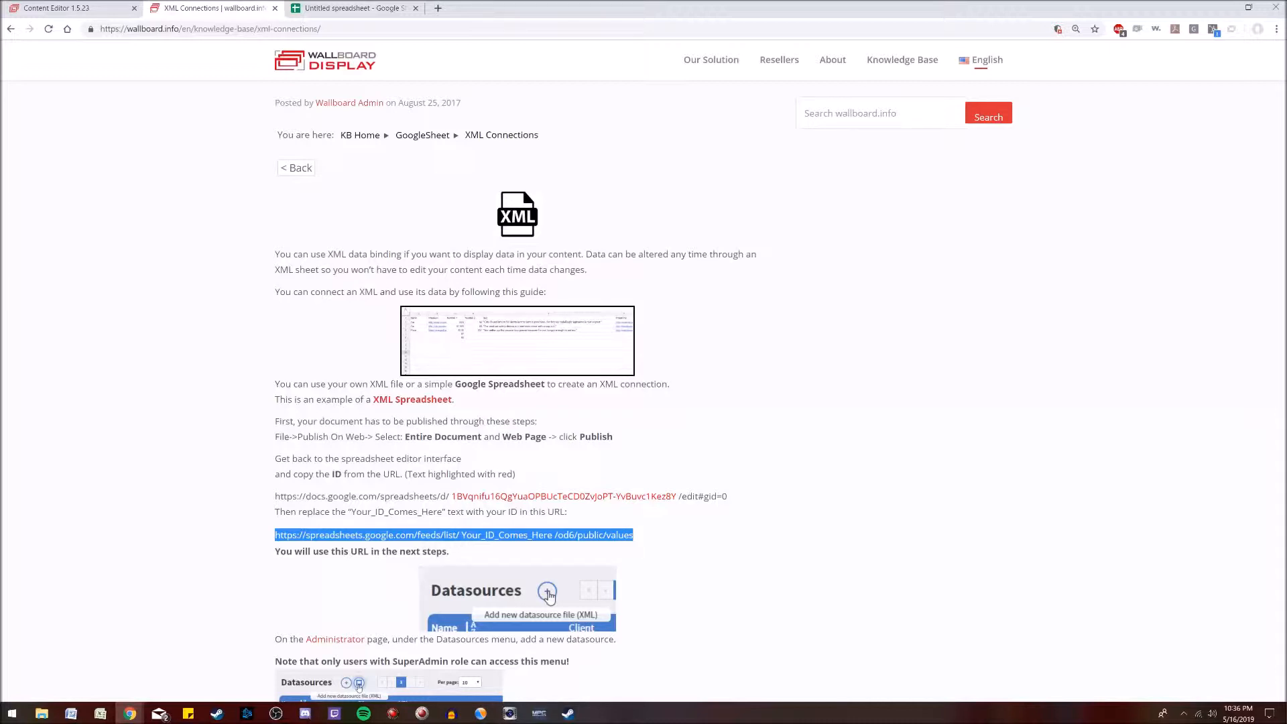
left_click(188, 713)
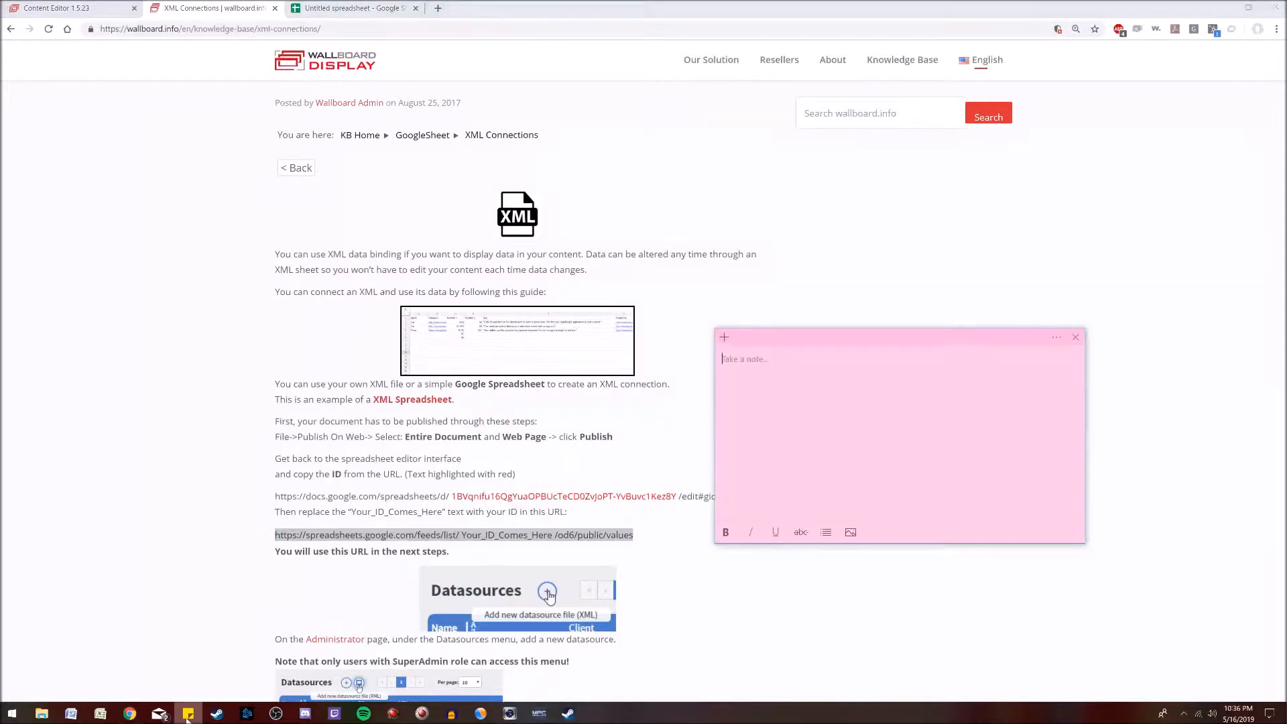
key("ctrl+v")
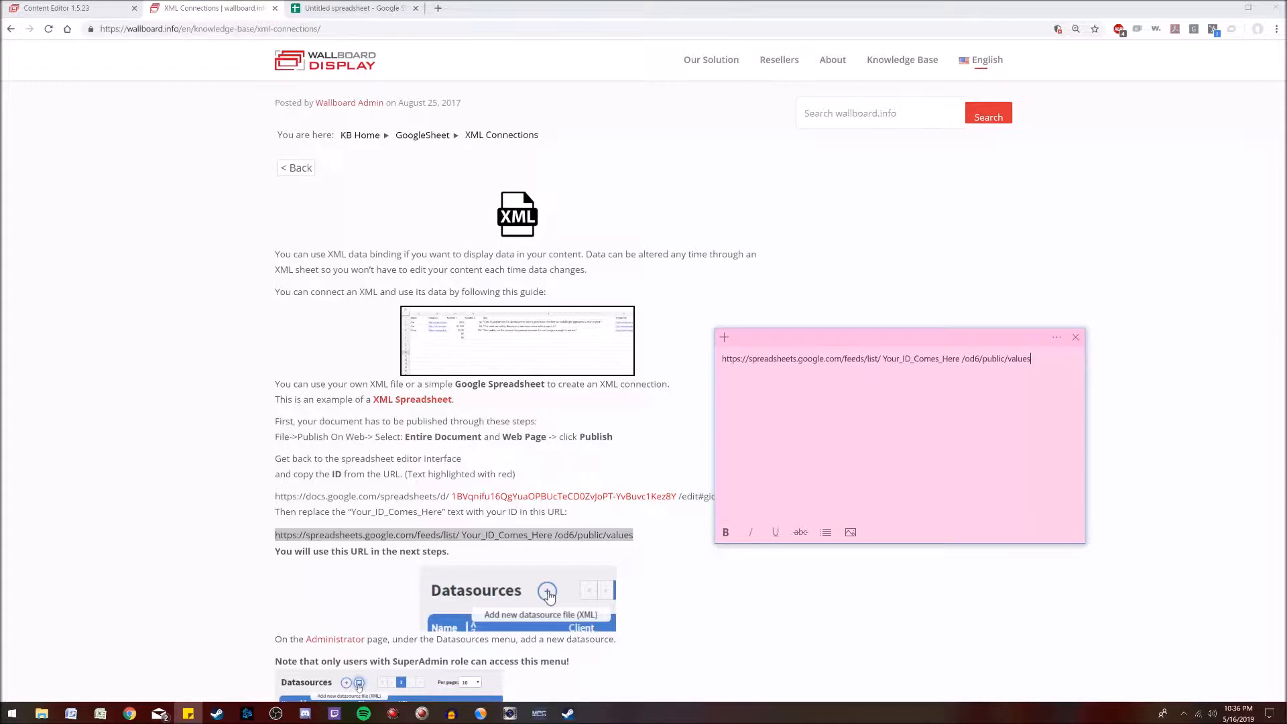
left_click_drag(883, 358, 959, 358)
- Switch to the untitled Google spreadsheet and rename it Menu Board Example
left_click(342, 9)
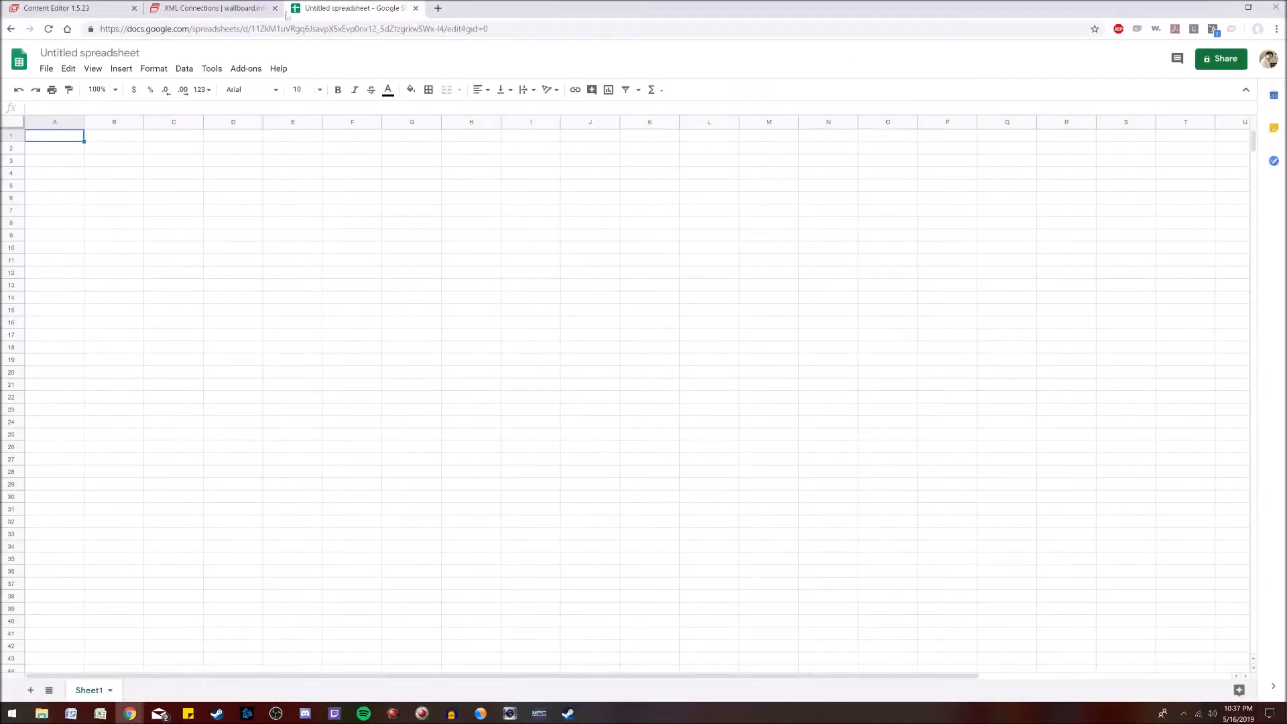
left_click(90, 53)
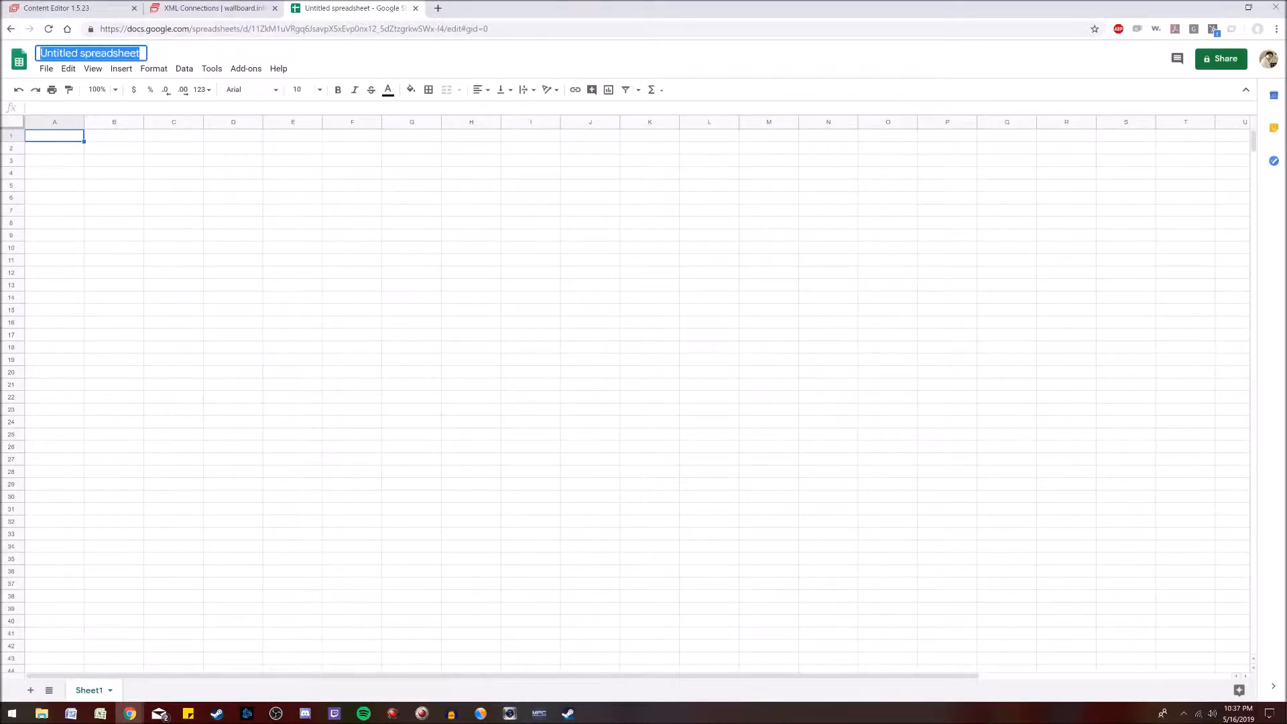
type("Menu Board Example")
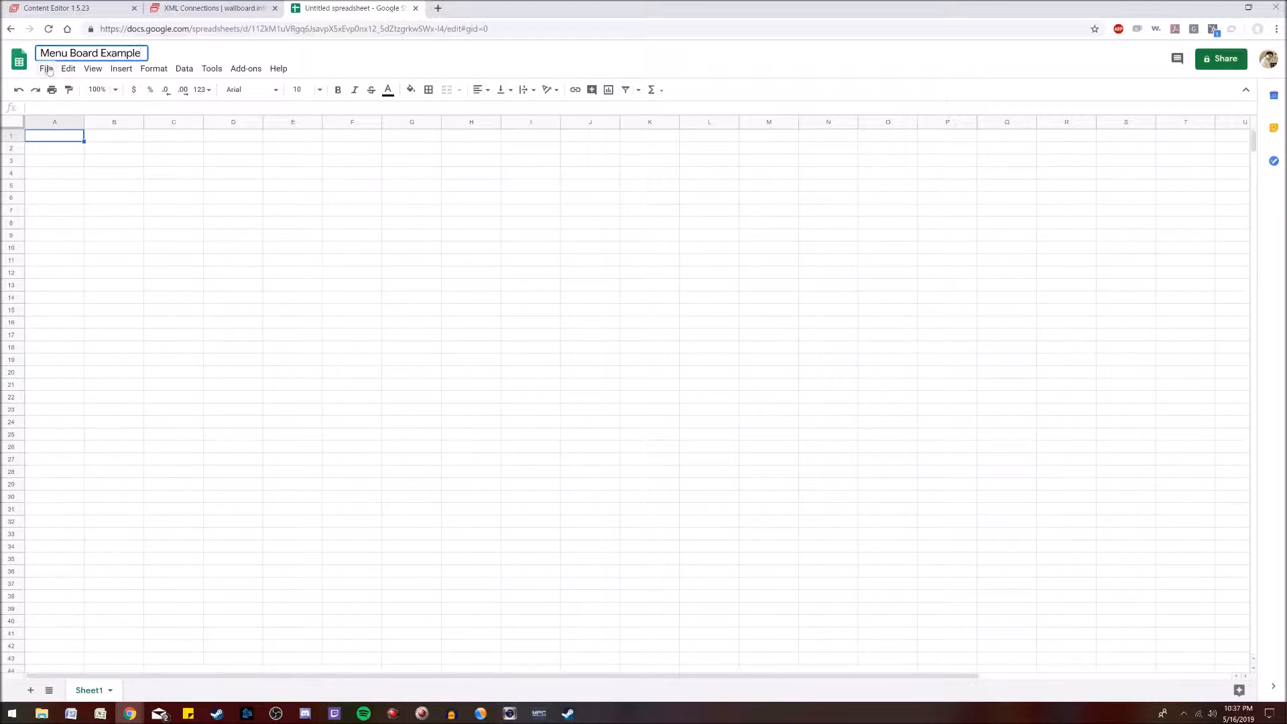
left_click(113, 185)
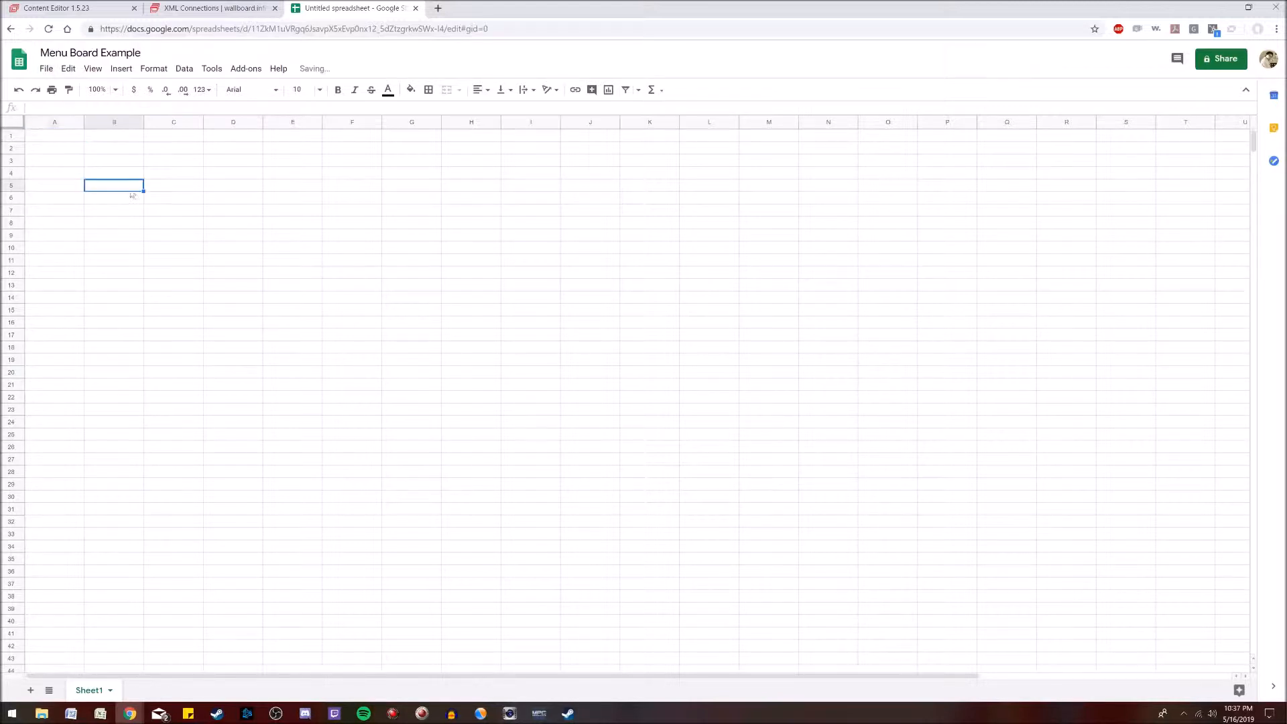
- Publish the entire spreadsheet to the web as a web page and copy the published link
left_click(46, 69)
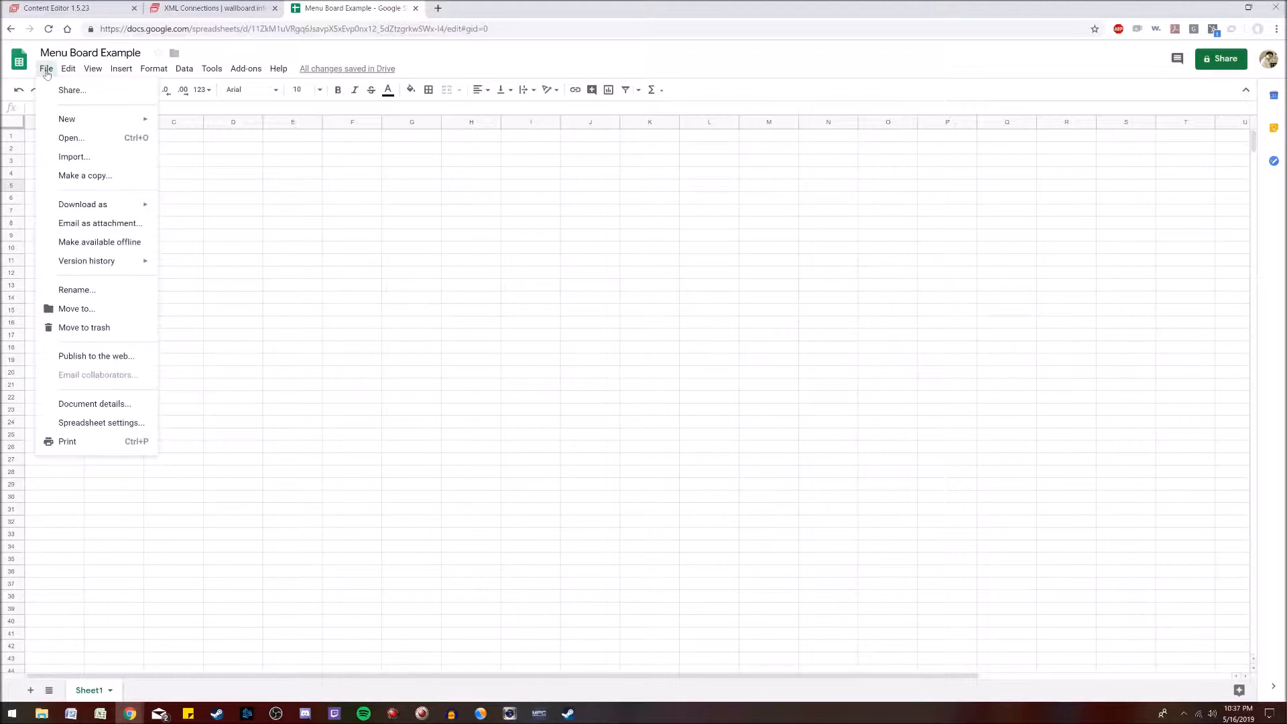
left_click(94, 355)
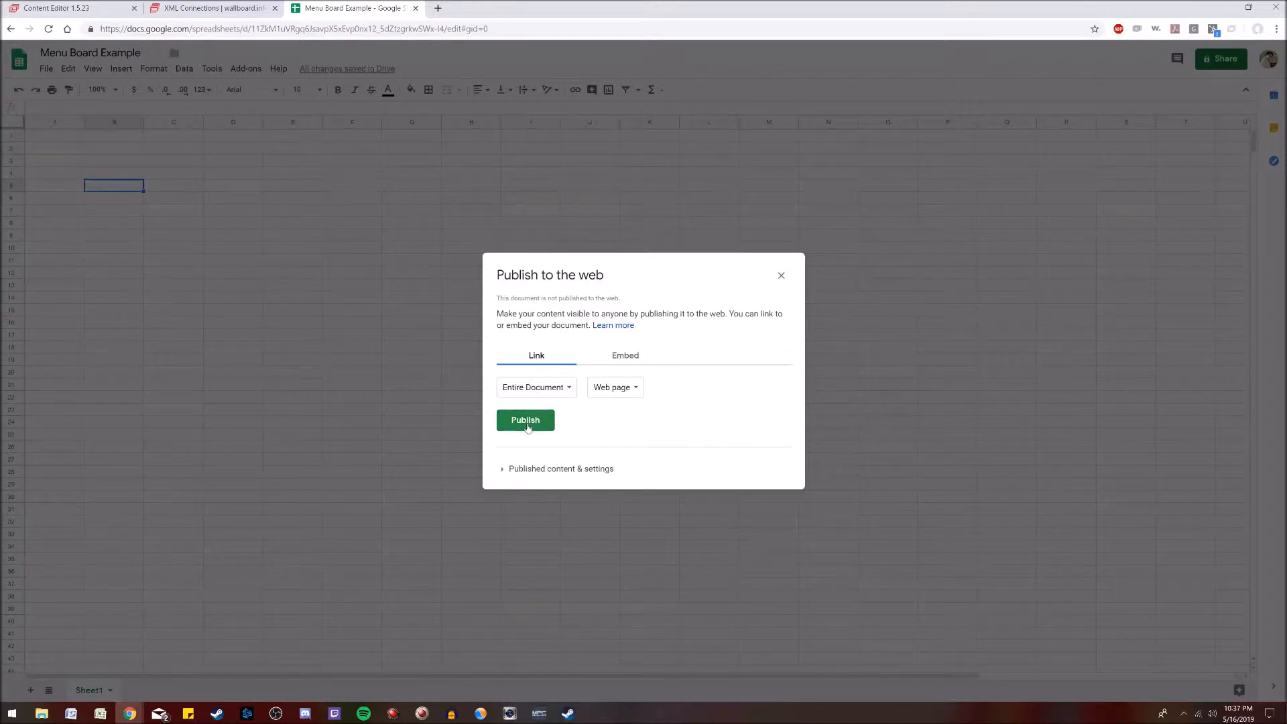
left_click(526, 422)
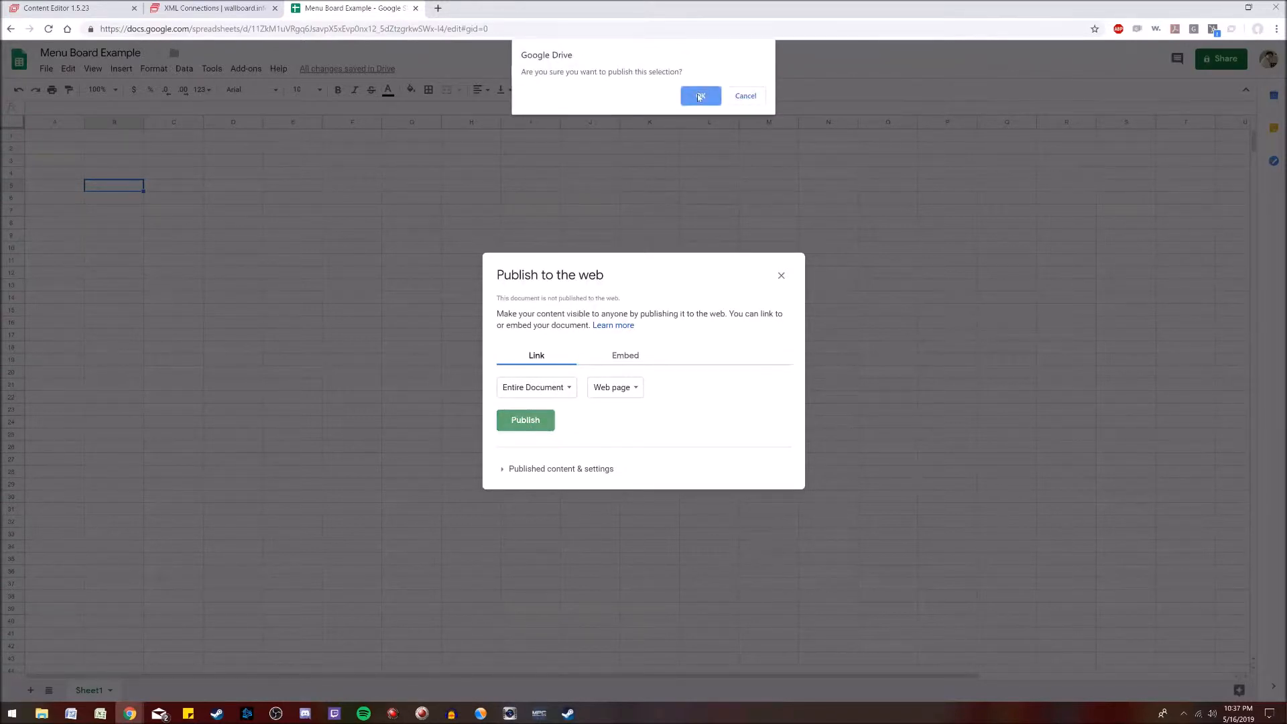
left_click(699, 97)
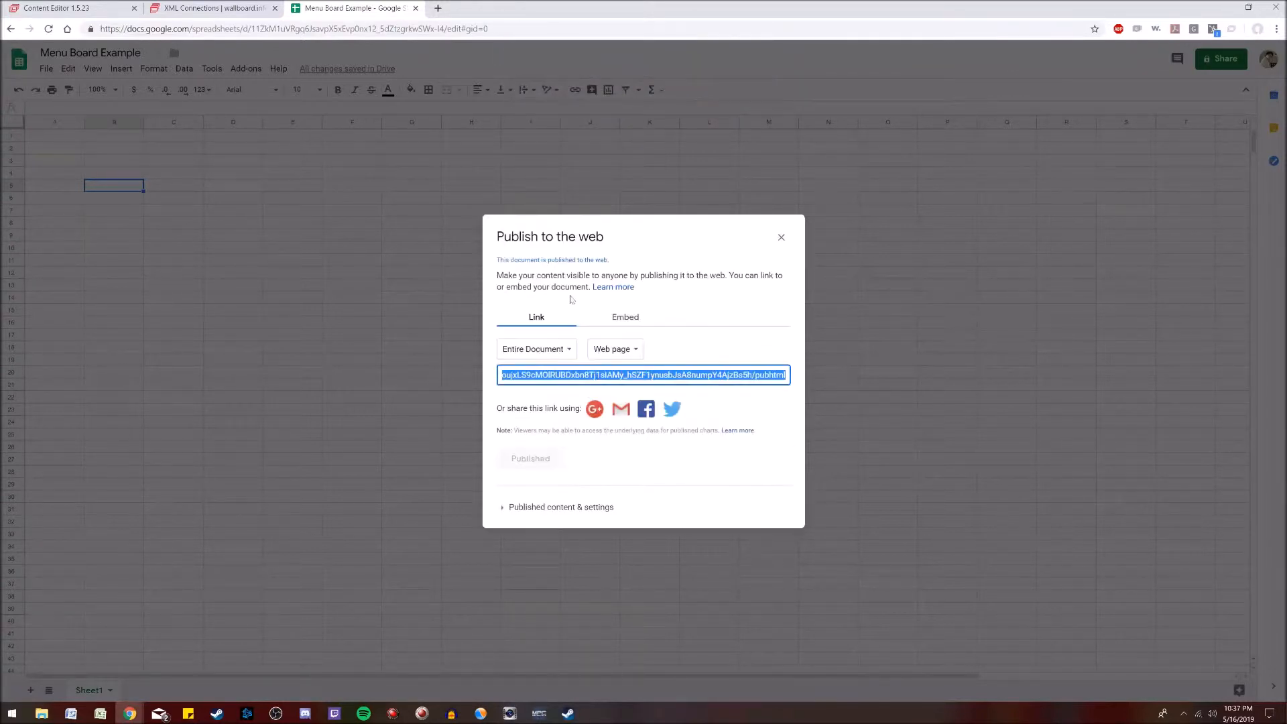
key("ctrl+c")
left_click(780, 238)
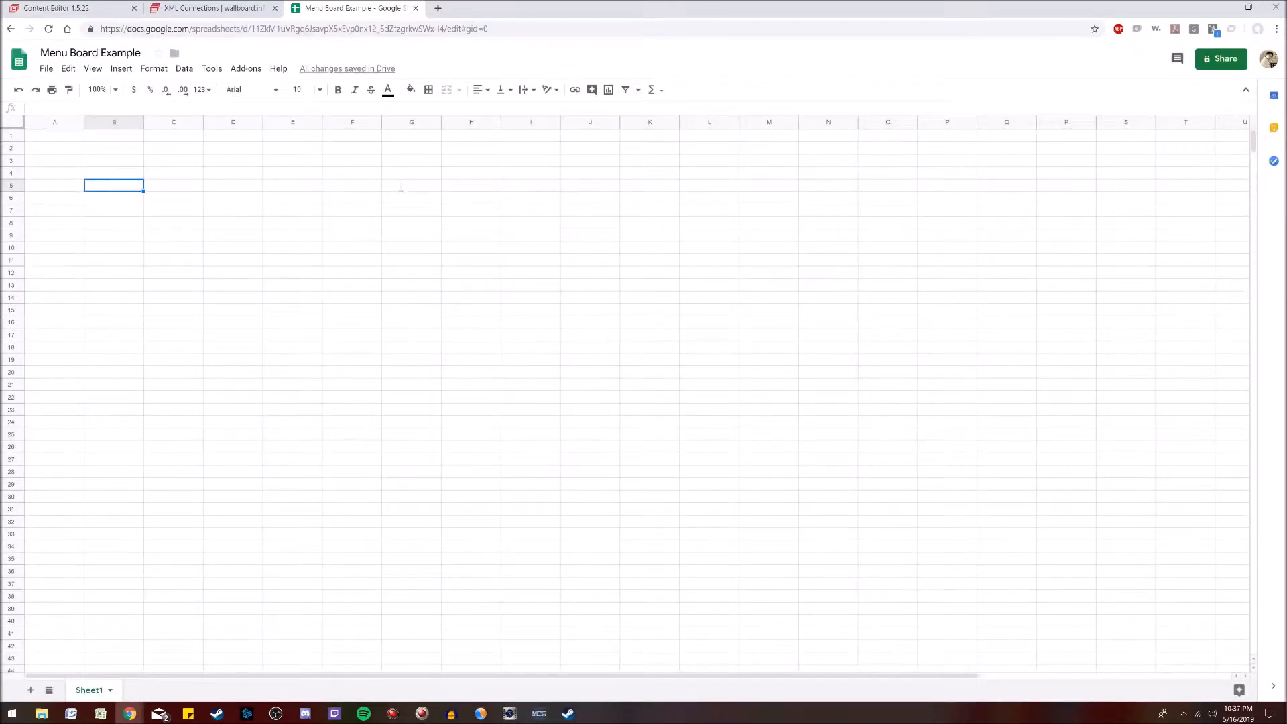
- Copy the spreadsheet ID from its web address and replace the Your_ID_Comes_Here placeholder in the sticky note's feed URL with it
left_click(254, 28)
left_click(251, 29)
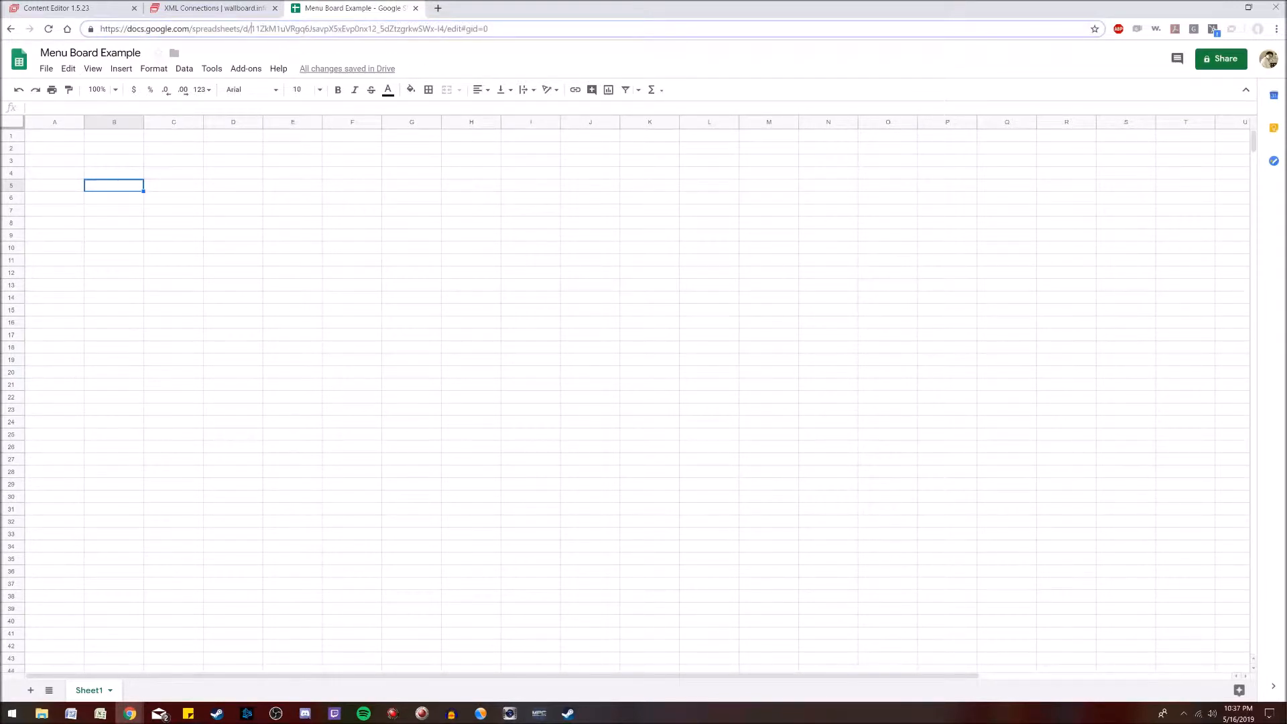
left_click_drag(251, 29, 444, 28)
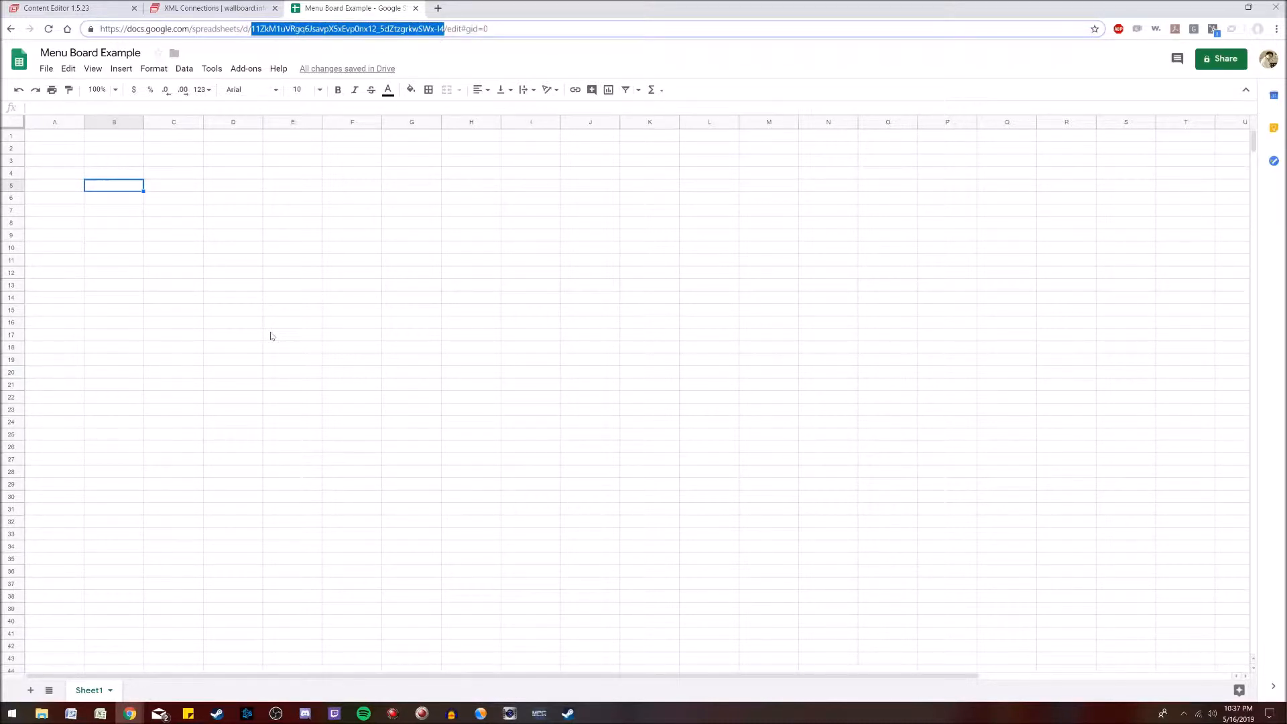
left_click(188, 713)
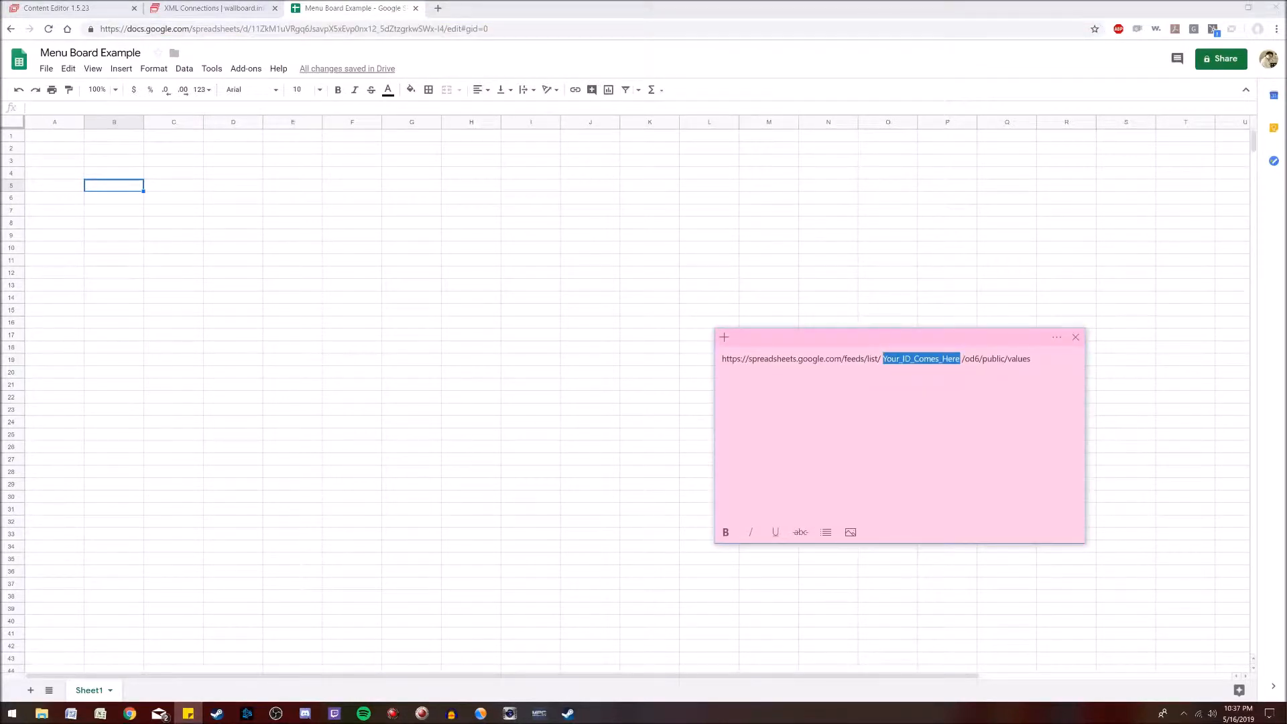
left_click(897, 359)
left_click_drag(881, 359, 956, 359)
key("ctrl+v")
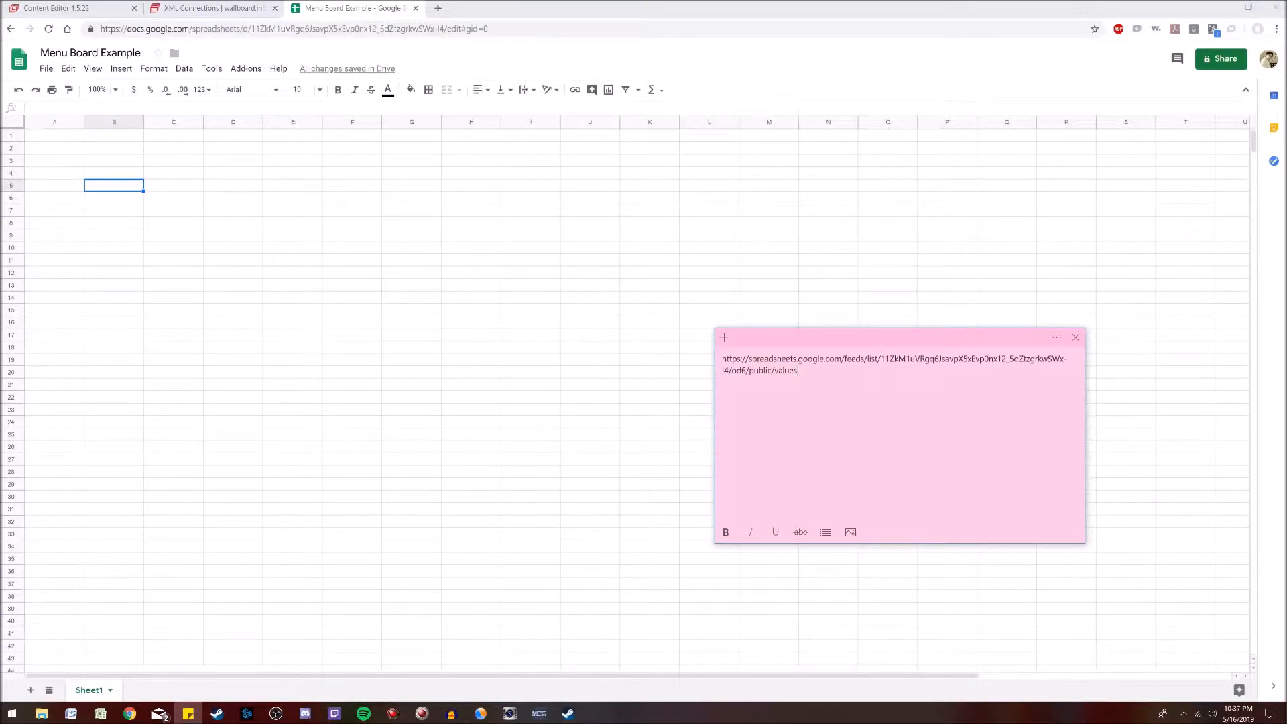
- Copy the completed feed URL from the note and switch to the Wallboard Content Editor
key("ctrl+a")
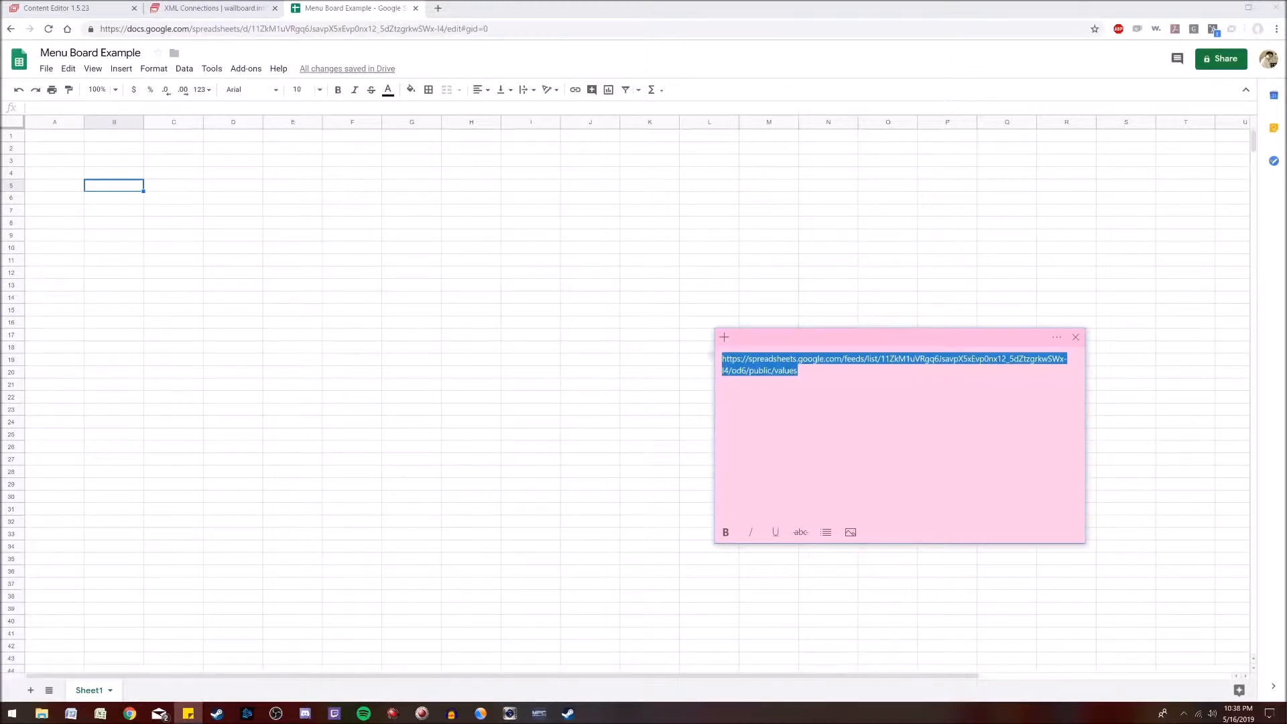
left_click(89, 3)
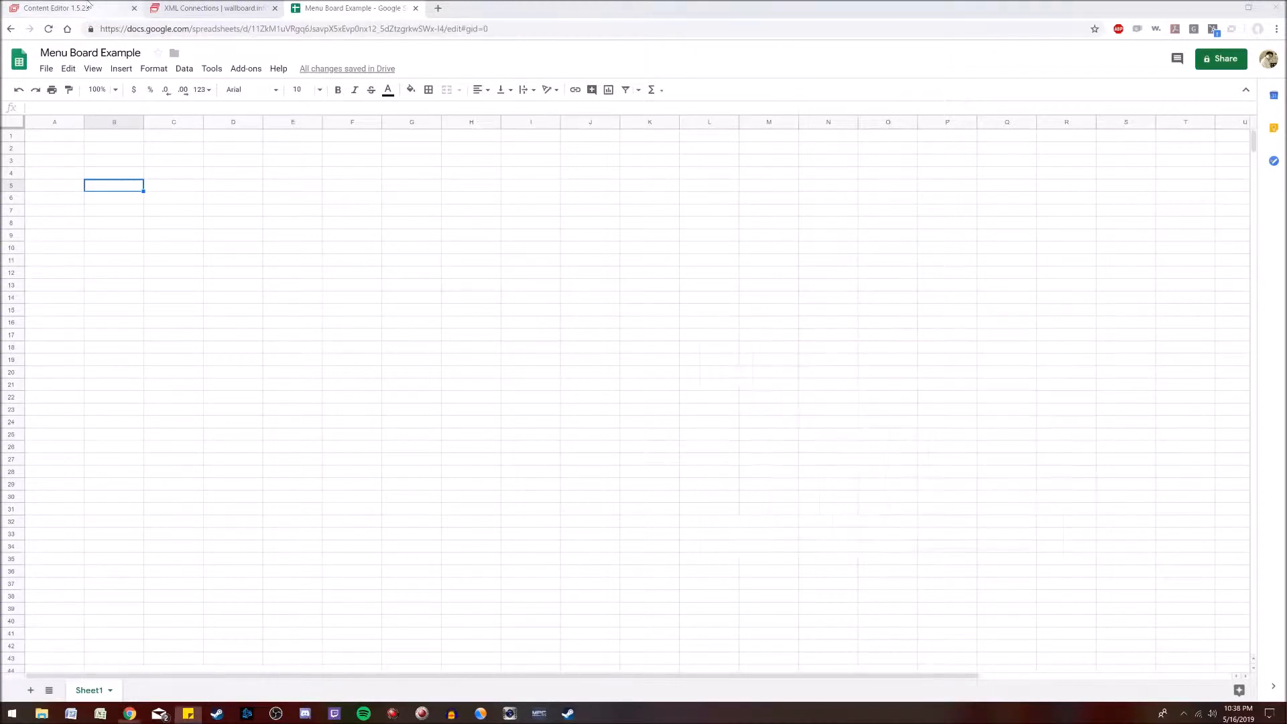
left_click(89, 6)
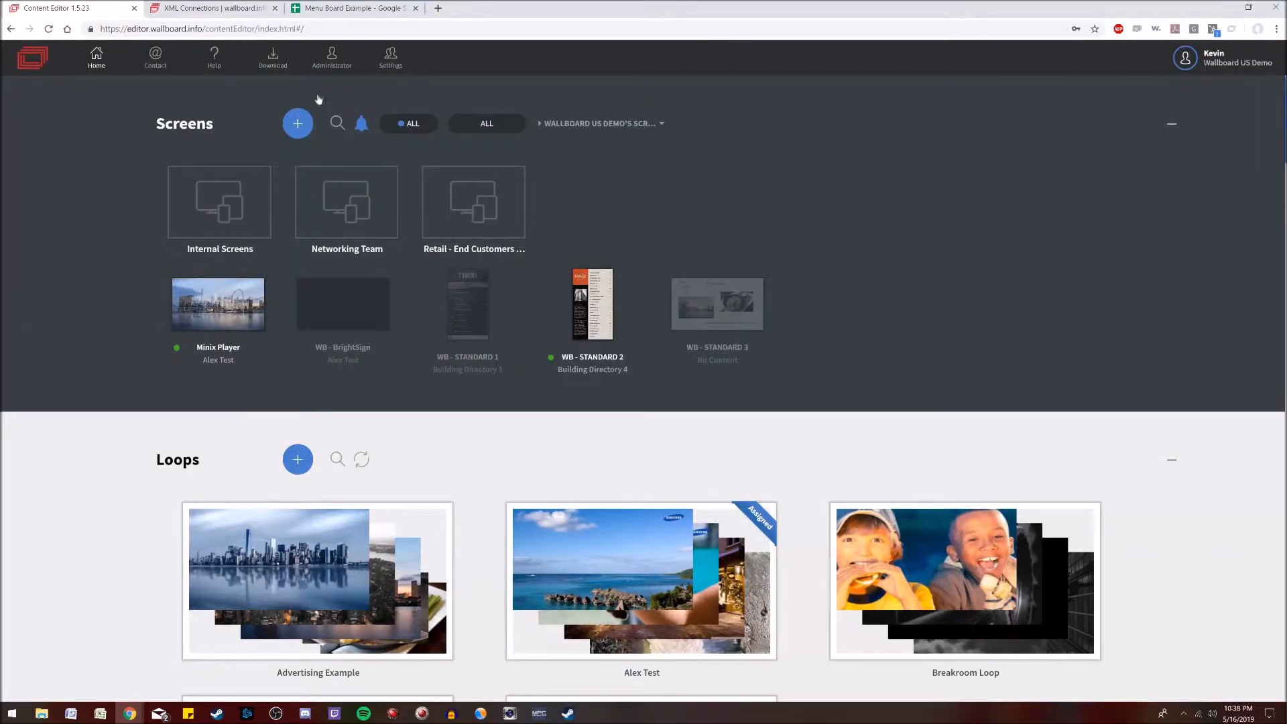
- Add a new datasource that uses an existing URL in the Datasources section of the settings
left_click(394, 63)
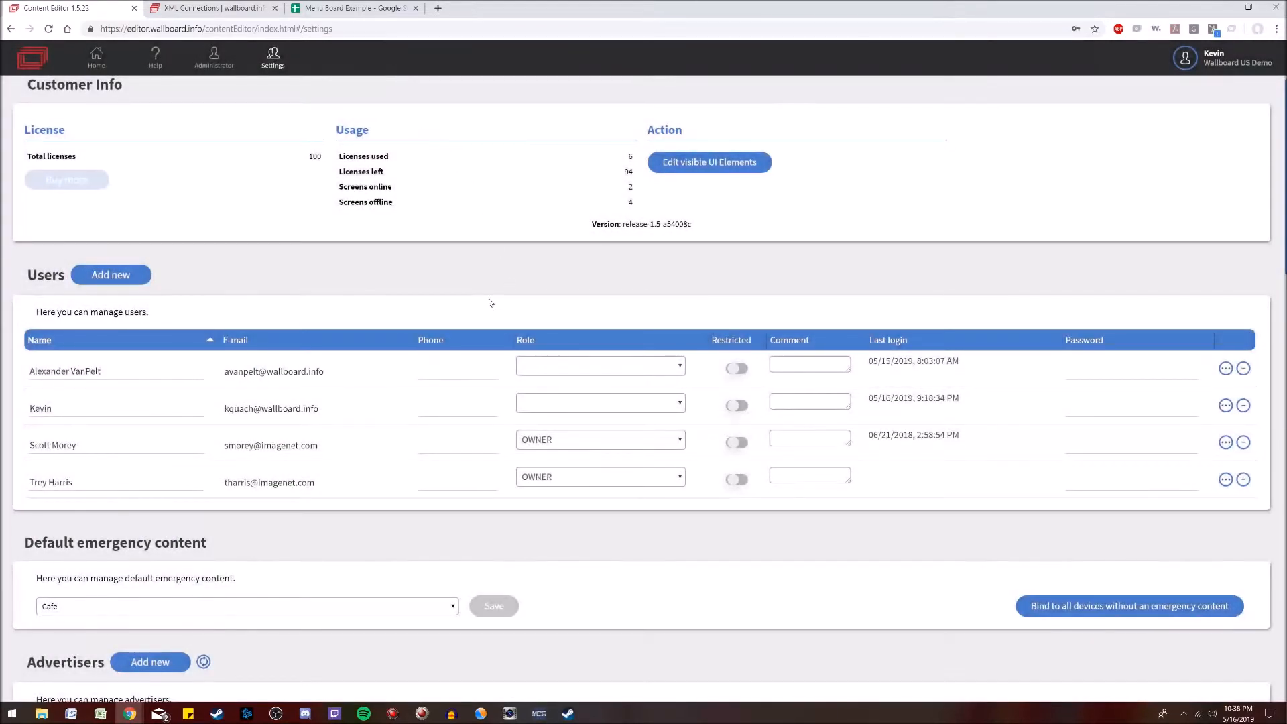
scroll(489, 302, "down", 7)
scroll(496, 319, "down", 5)
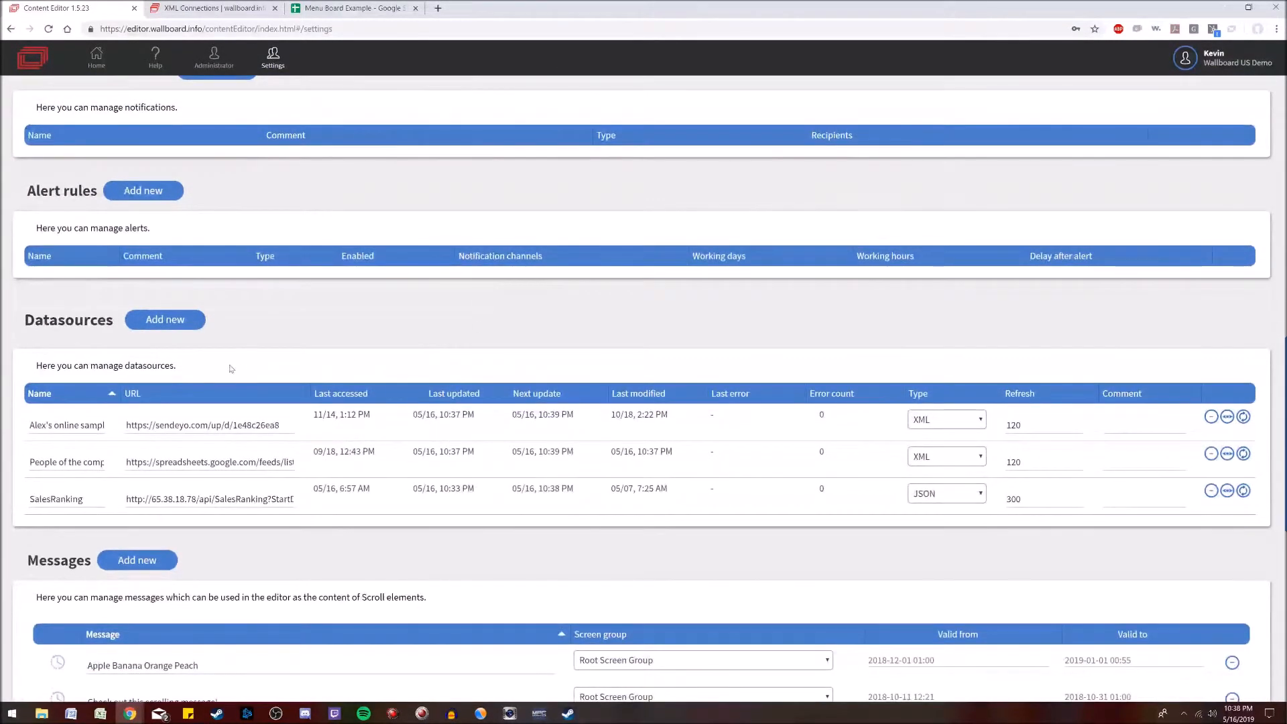
left_click(184, 328)
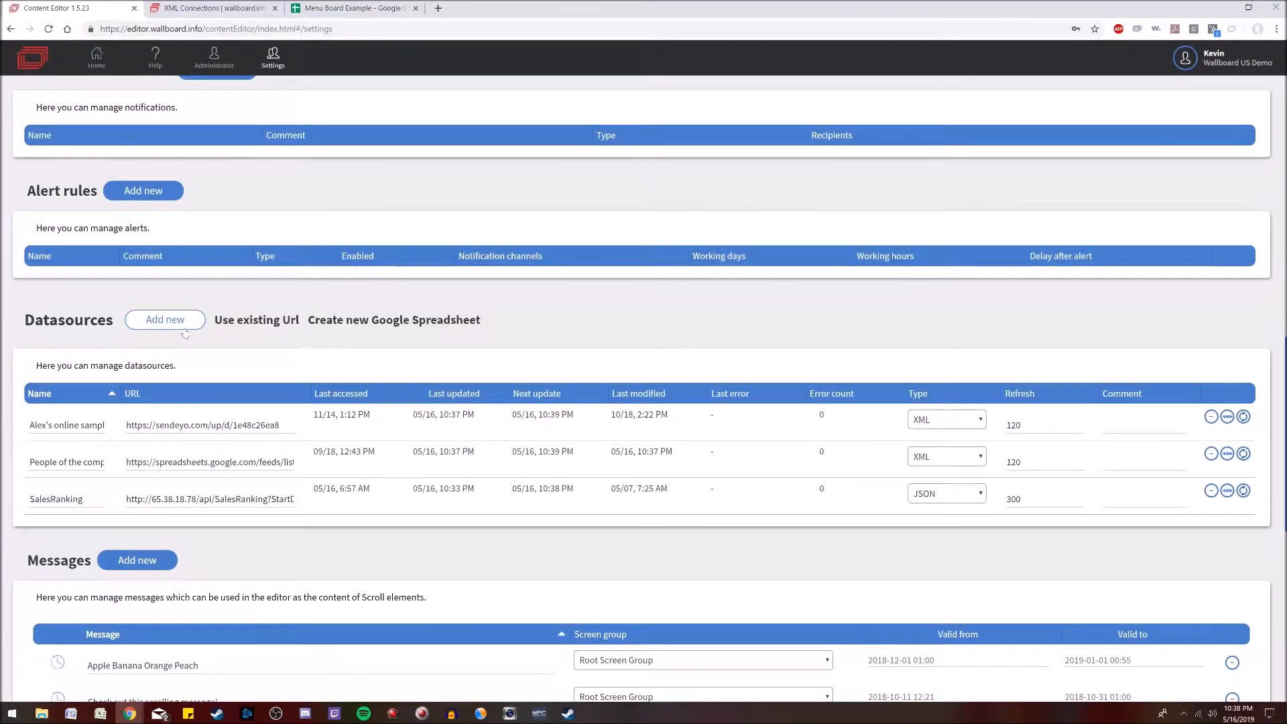
left_click(248, 327)
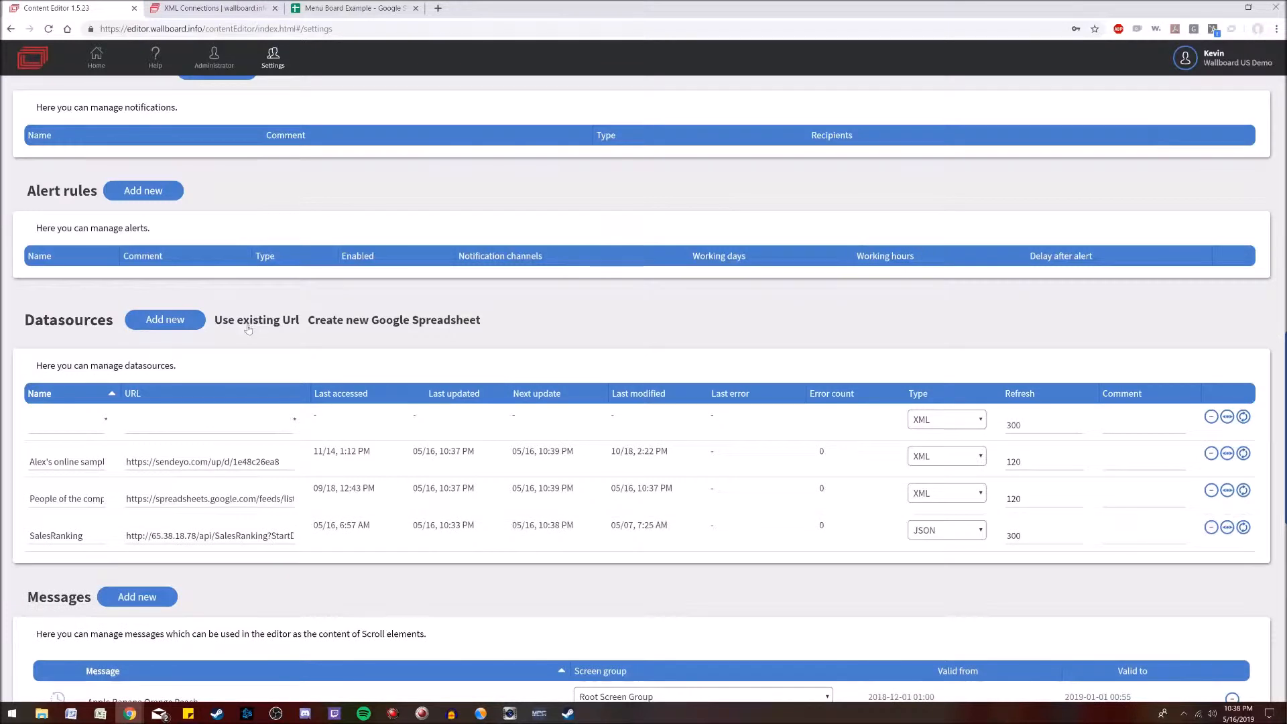
- Name the new datasource Menu Board Test and paste the copied spreadsheet feed address as its URL
left_click(65, 422)
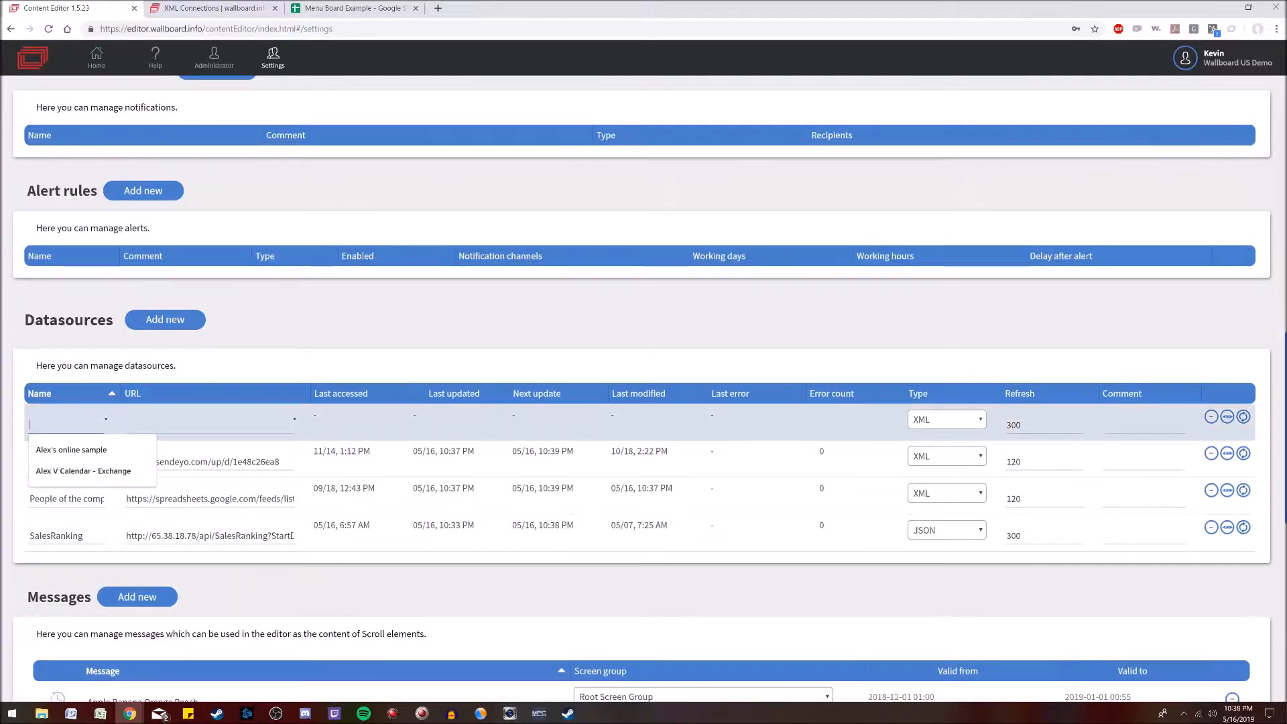
type("Menu Board Test")
key("Tab")
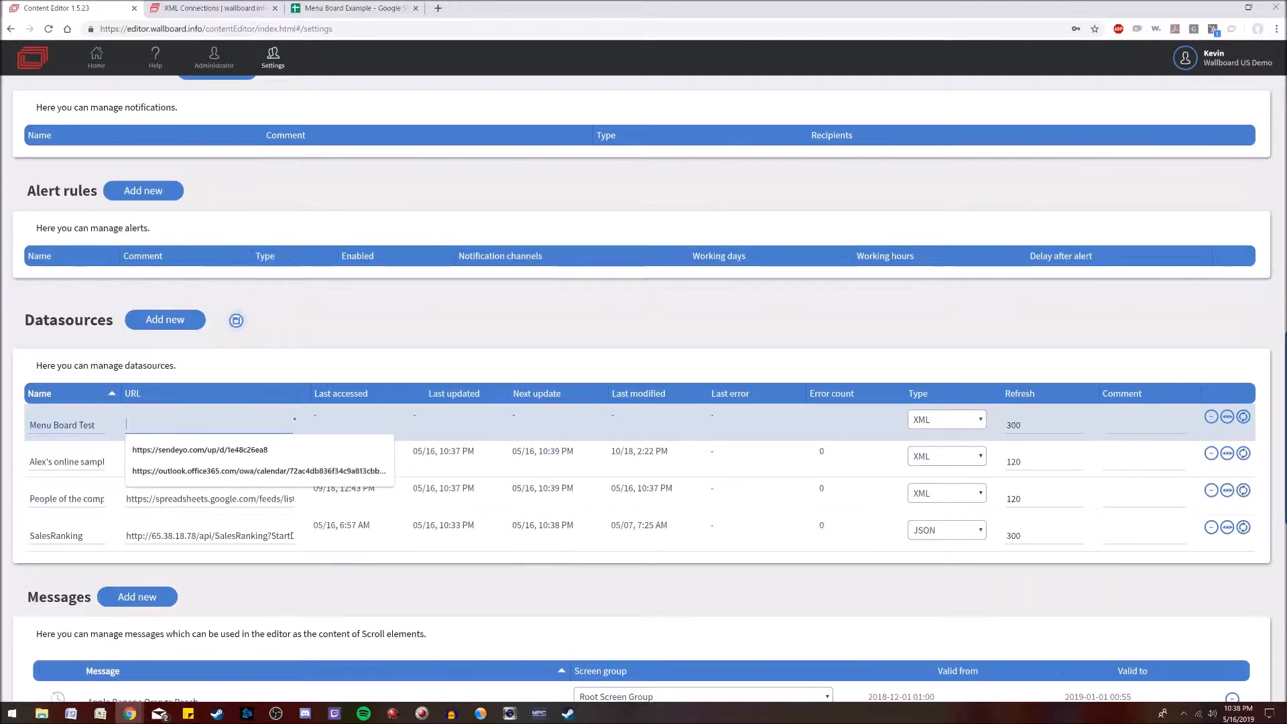
key("ctrl+v")
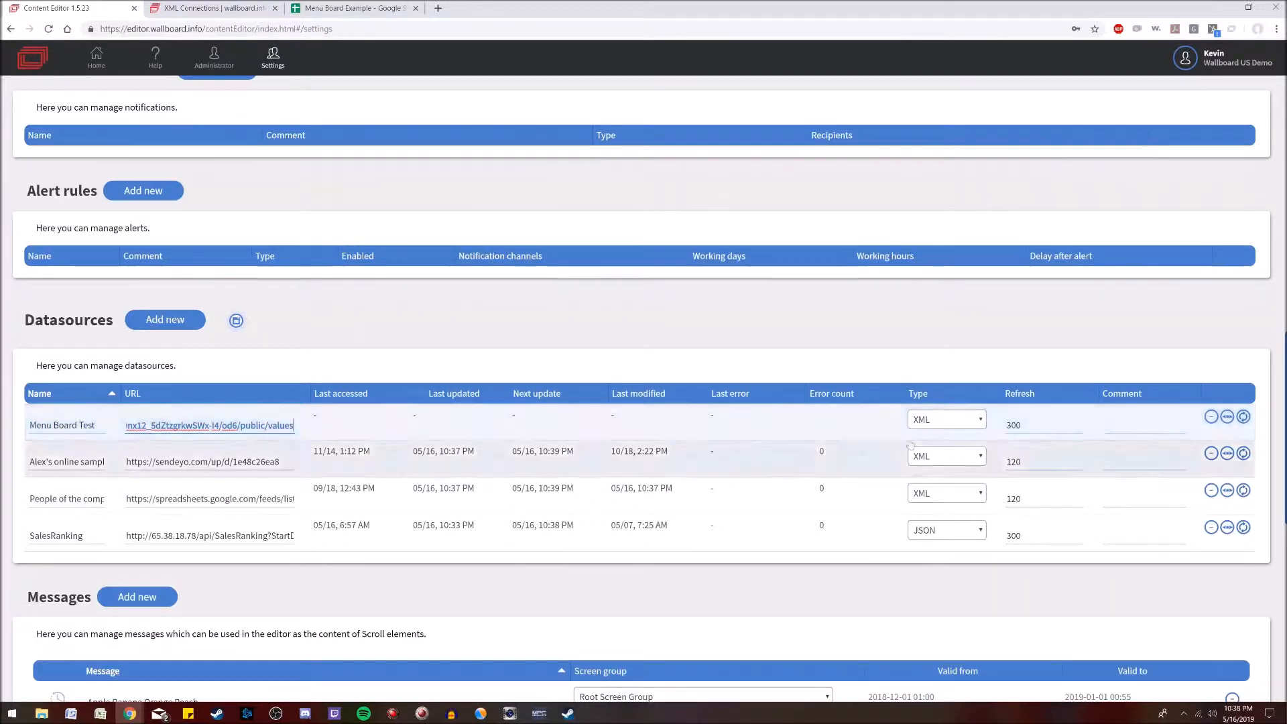
- Set the Menu Board Test datasource's type to GOOGLESHEET and save the datasource
left_click(965, 420)
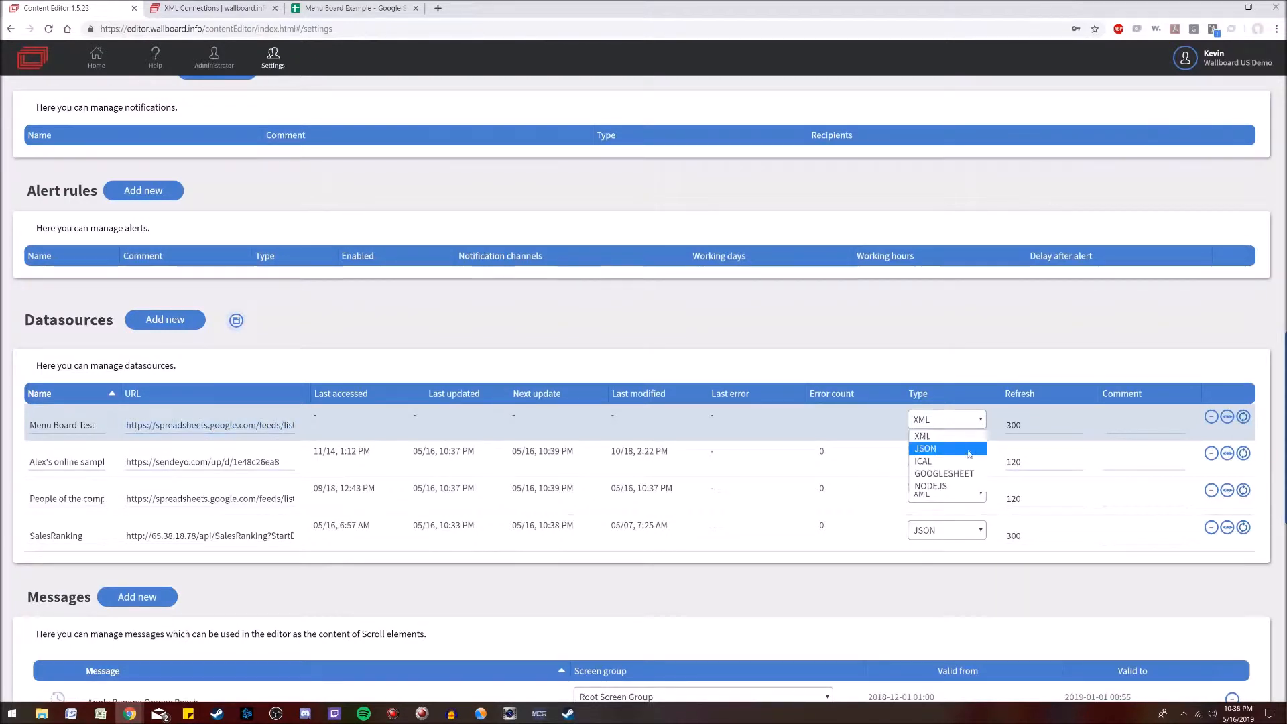
left_click(944, 474)
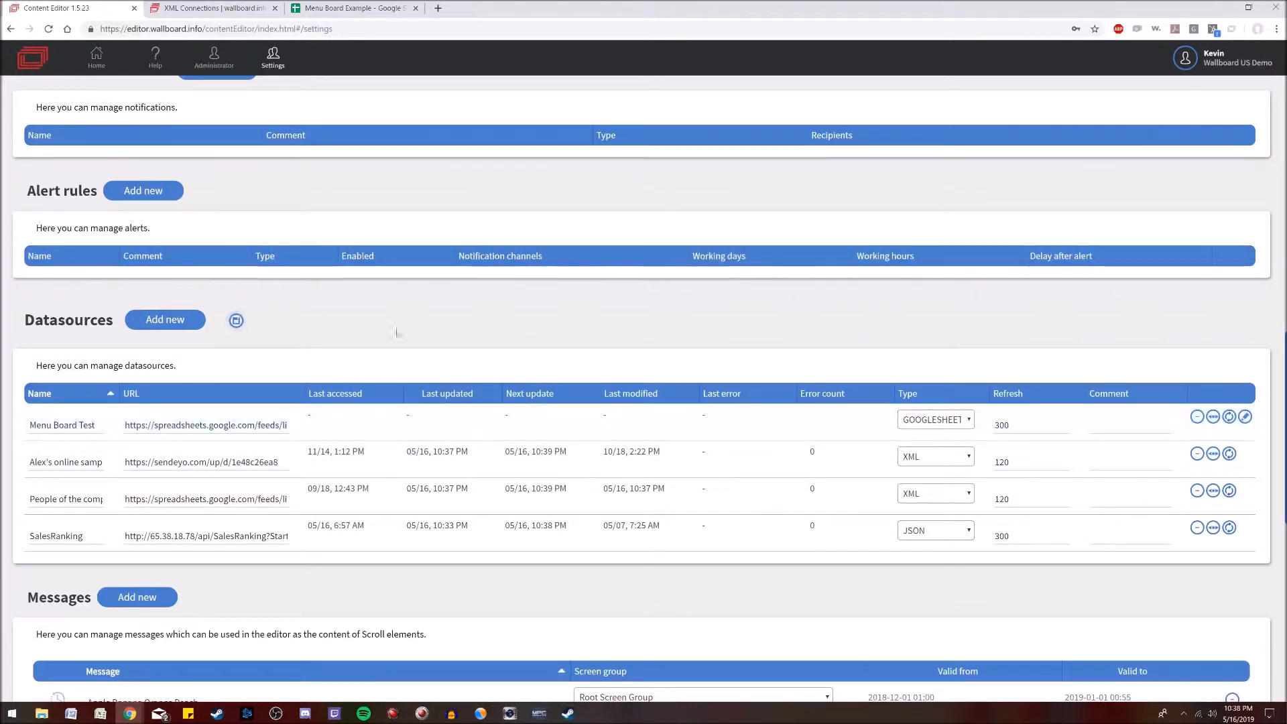
left_click(236, 320)
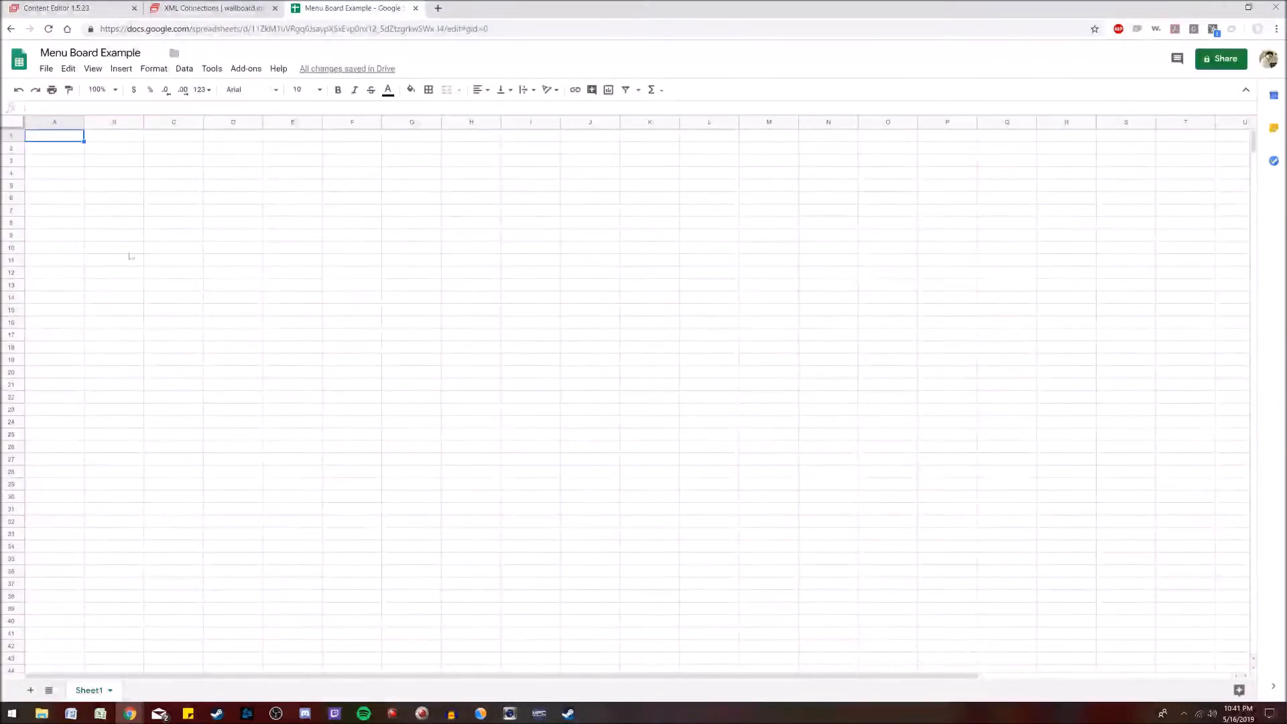
- Enter the column headers Menu Item, Price and Picture Link in cells A1 to C1 of the Menu Board Example spreadsheet
type("N")
type("M")
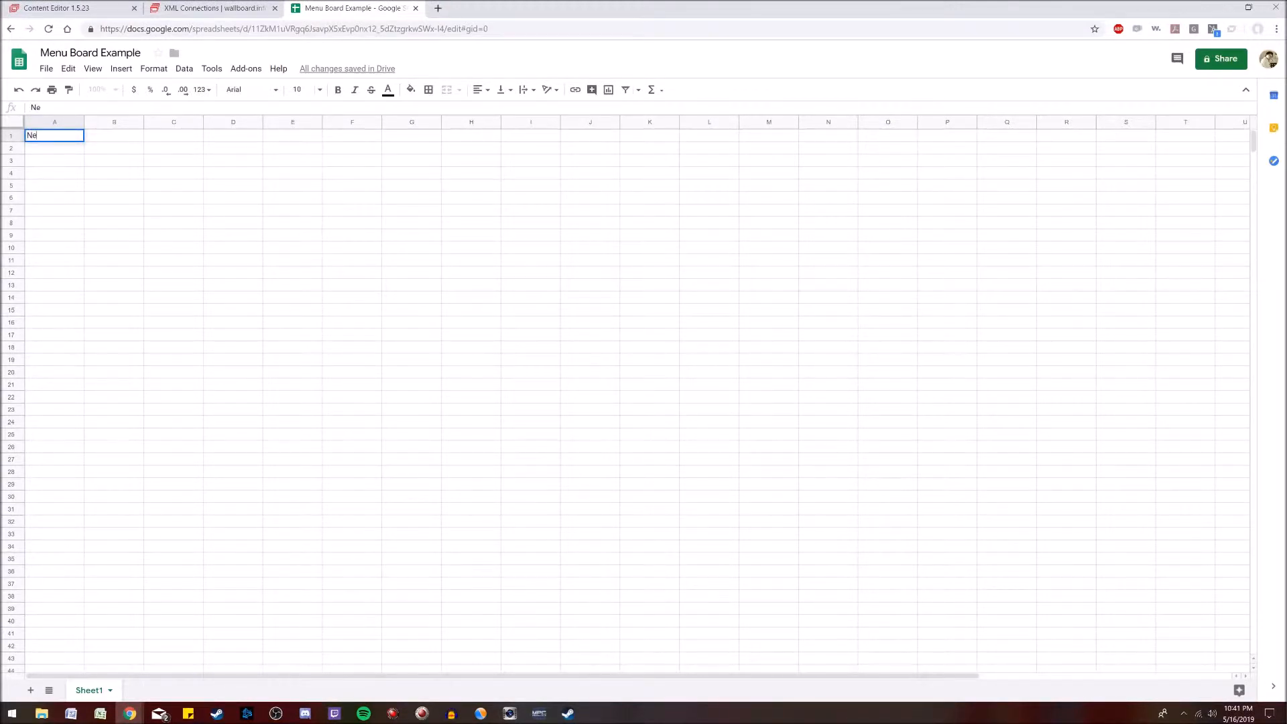
type("Menu Item")
key("Tab")
type("Price")
key("Tab")
type("Picture Link")
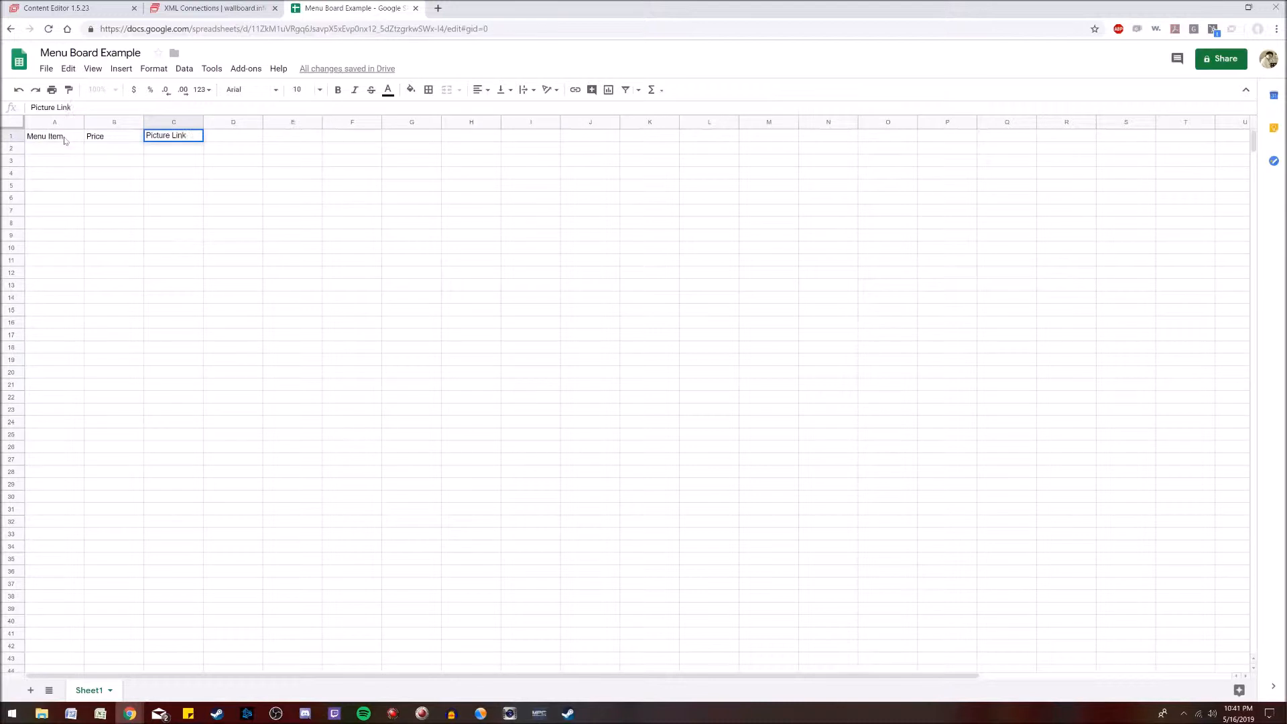
key("Return")
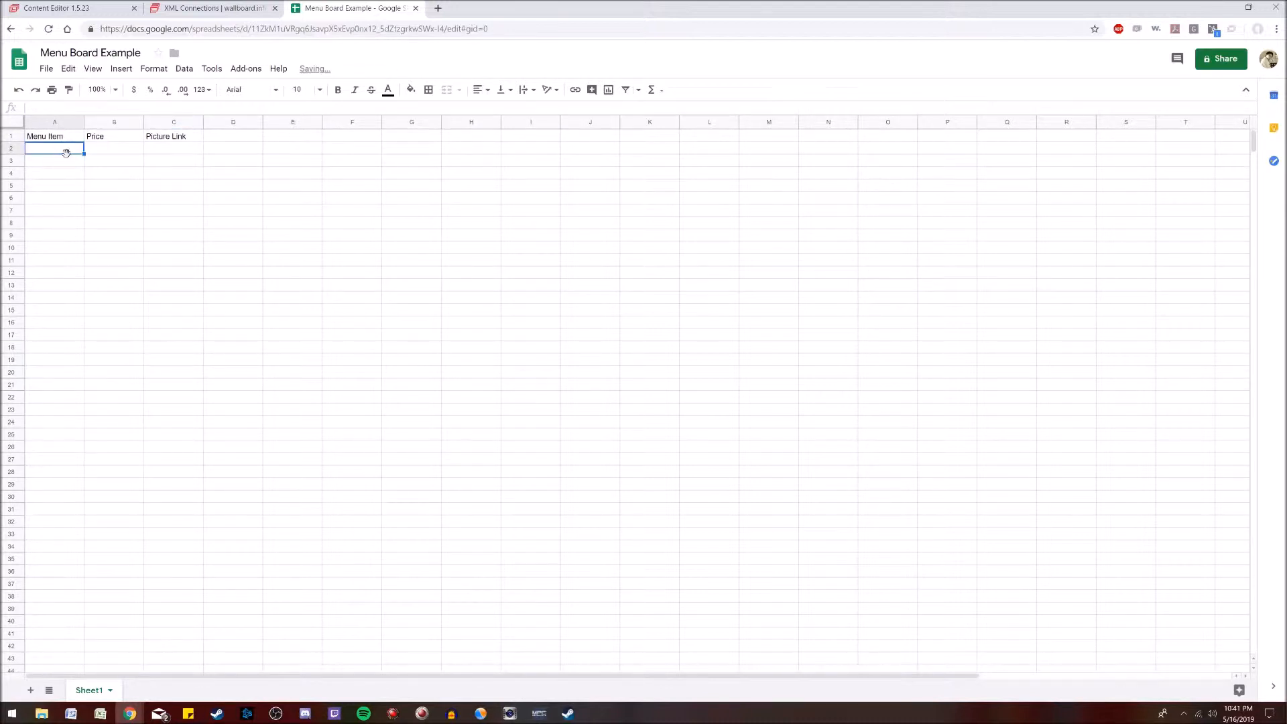
- Enter Chicken Wings as the first menu item in cell A2 with a price of $3.95 in B2
type("Chi")
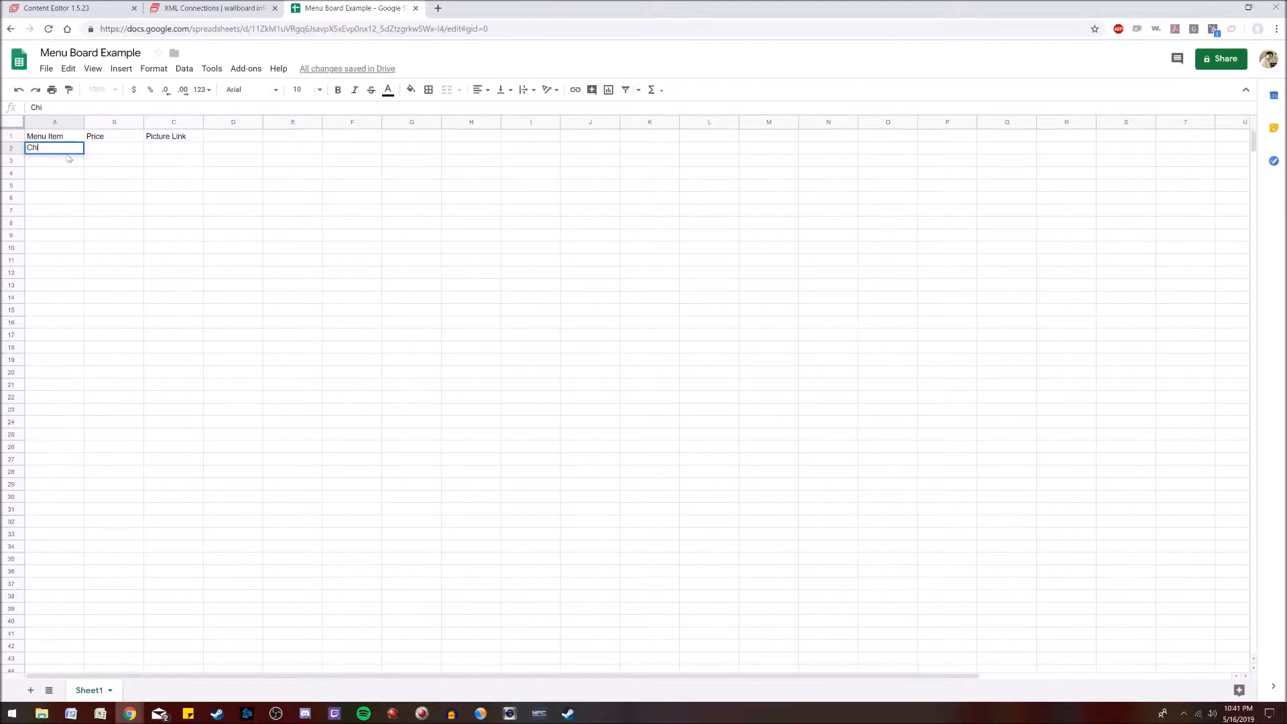
type("cken Wings")
key("Tab")
type("3")
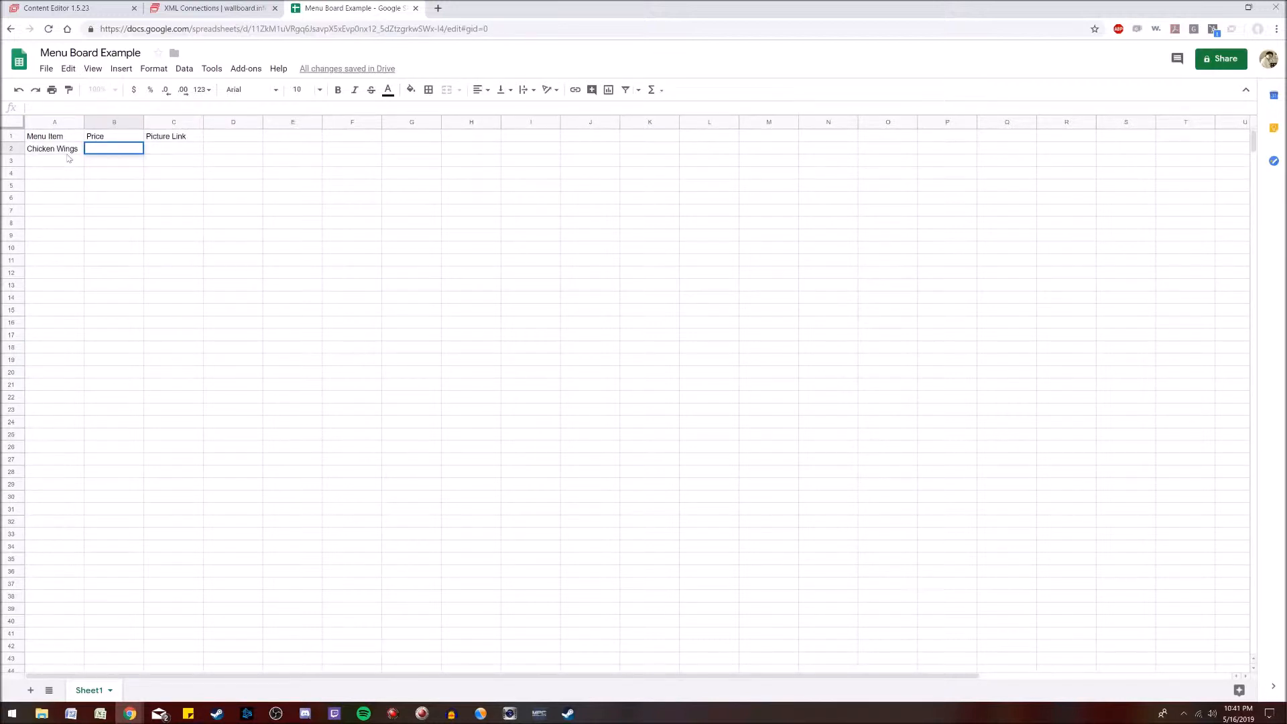
type("3.95")
key("Return")
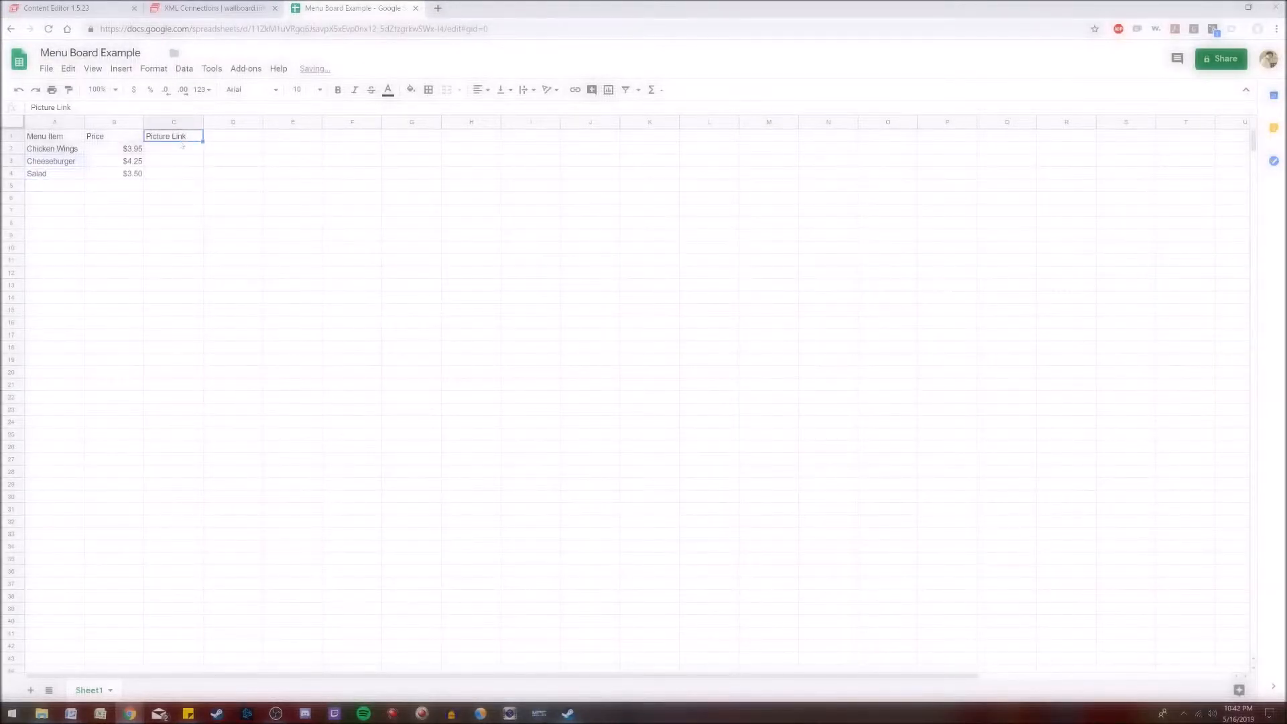
- Copy the web address of the KoreanChickenWings-4.jpg picture and paste it as the Chicken Wings picture link in C2
left_click(176, 151)
mouse_move(129, 713)
left_click(193, 645)
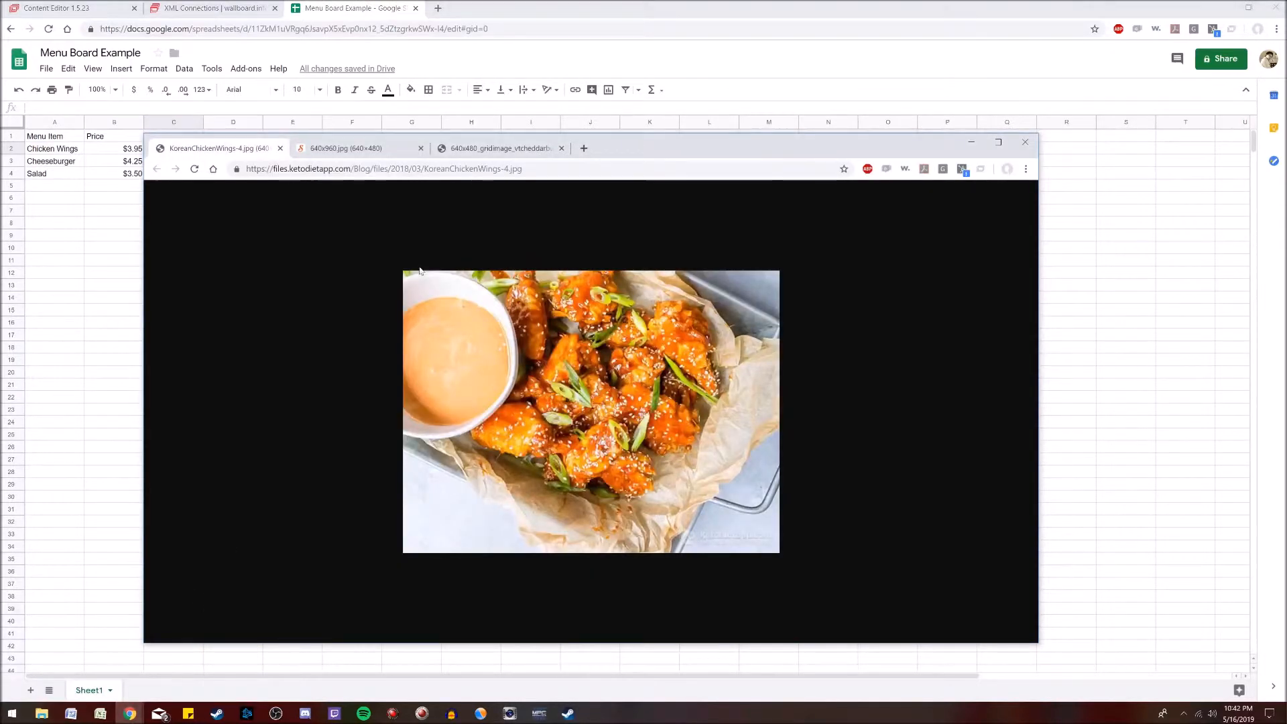
key("ctrl+l")
key("ctrl+c")
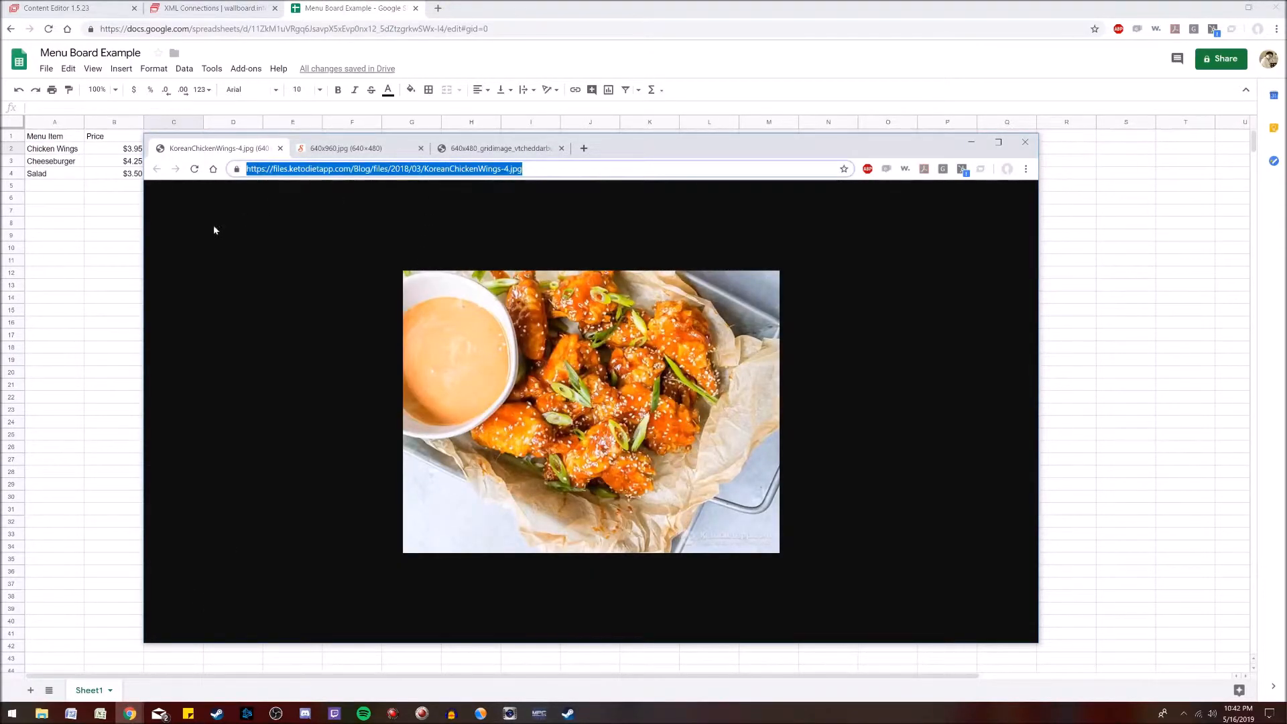
left_click(101, 293)
left_click(167, 152)
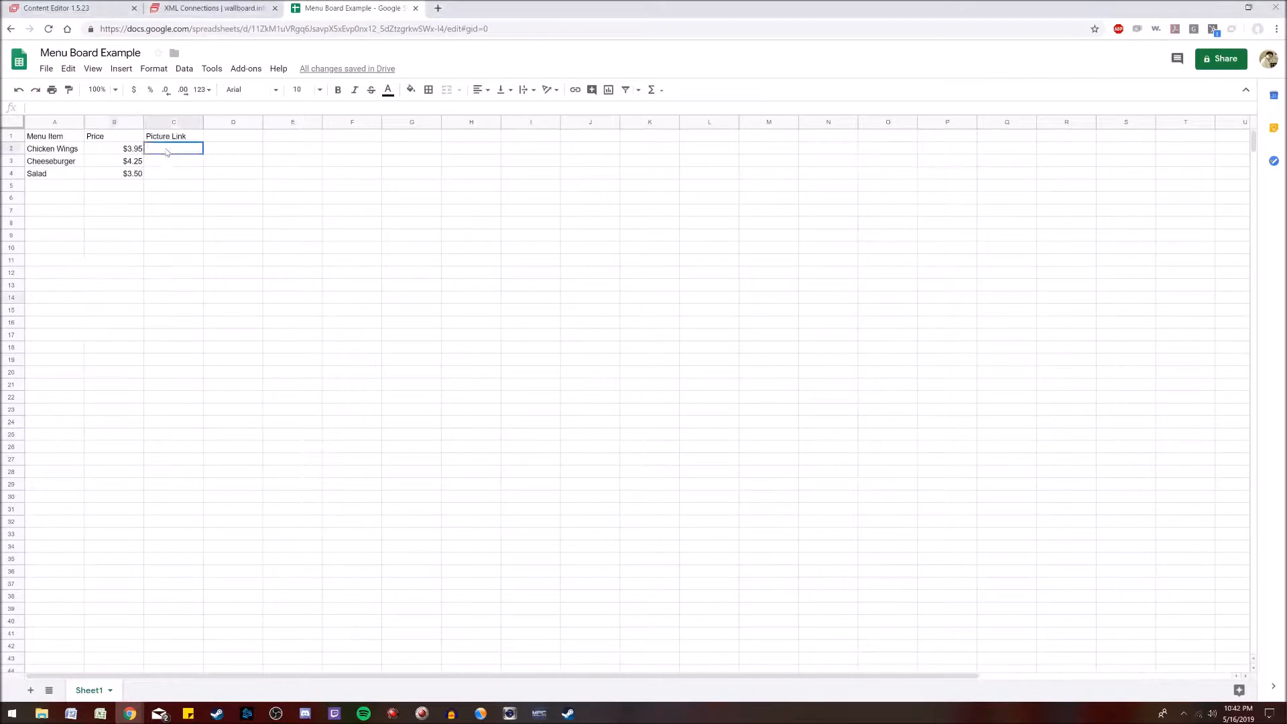
key("ctrl+v")
- Copy the web address of the 640x960.jpg salad picture and paste it as the Salad picture link in C4
key("alt+Tab")
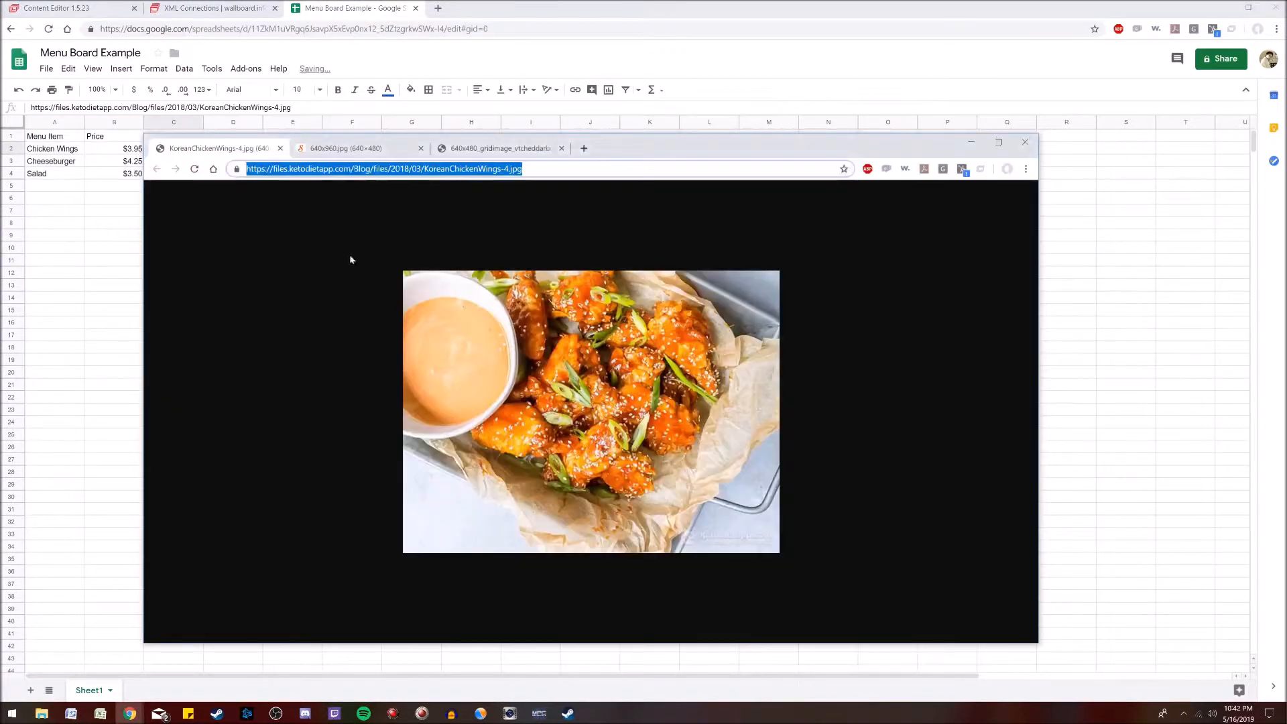
left_click(338, 148)
left_click(337, 168)
key("ctrl+c")
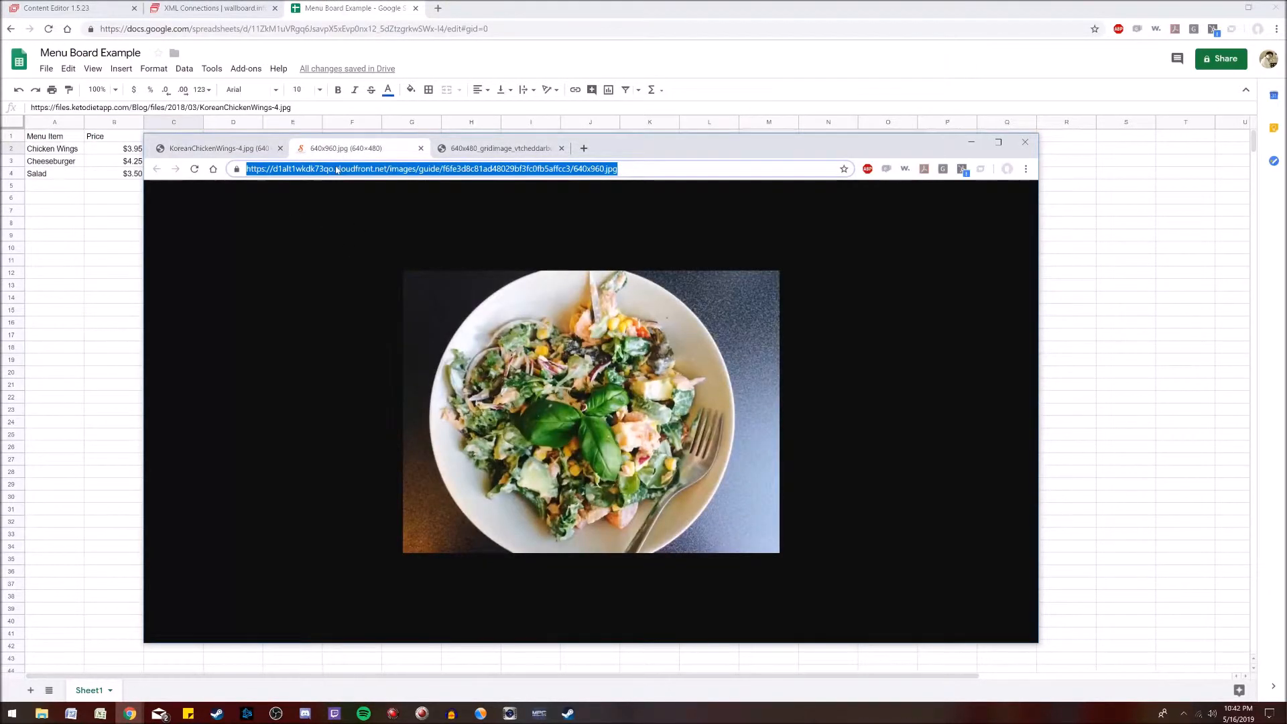
key("alt+Tab")
left_click(227, 171)
left_click(184, 174)
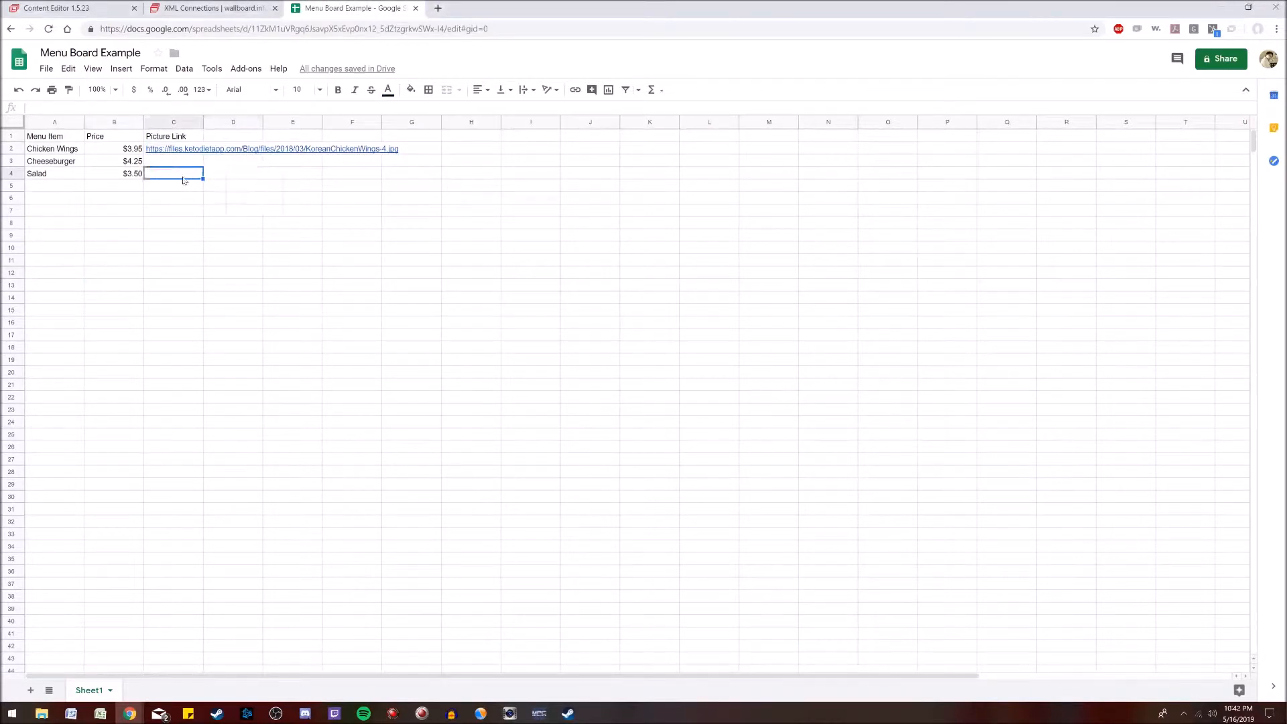
key("ctrl+v")
- Copy the web address of the 640x480_gridimage_vtcheddarburger.jpg picture and paste it as the Cheeseburger picture link in C3
key("alt+Tab")
left_click(499, 148)
left_click(403, 169)
left_click(113, 288)
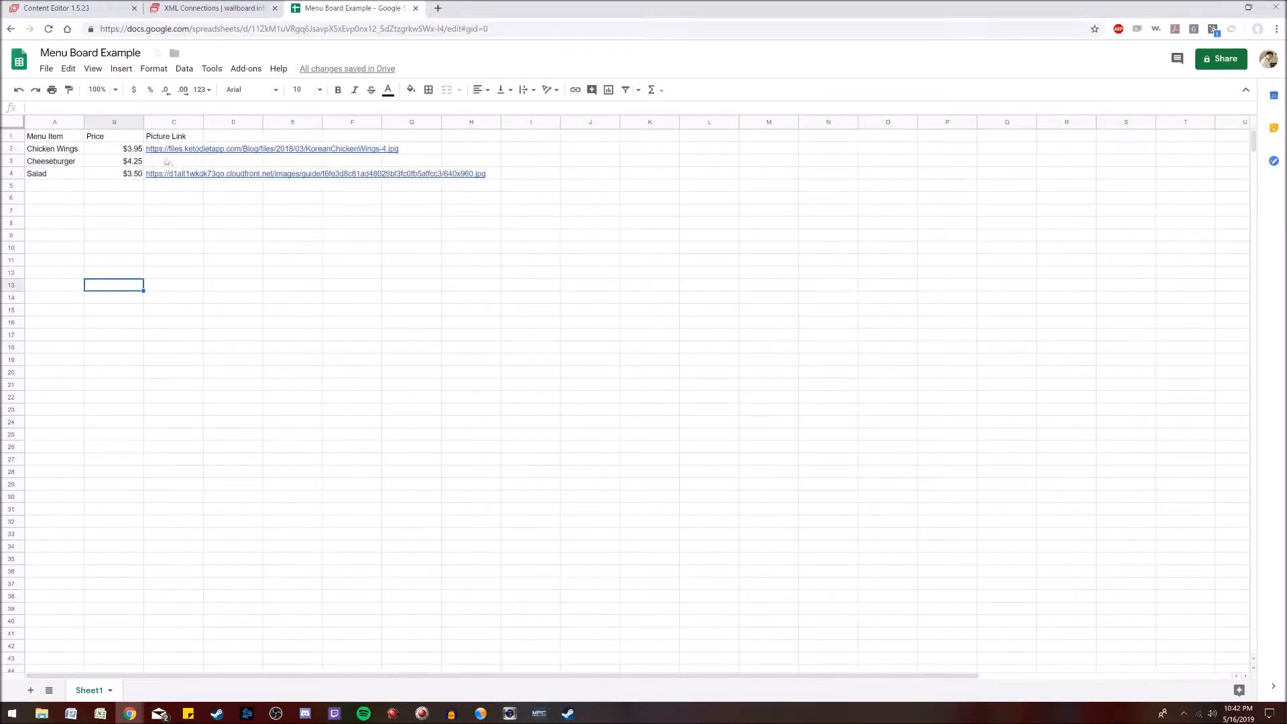
left_click(167, 163)
type("https://www.99restaurants.com/media/2402/640x480_gridimage_vtcheddarburger.jpg")
left_click(224, 251)
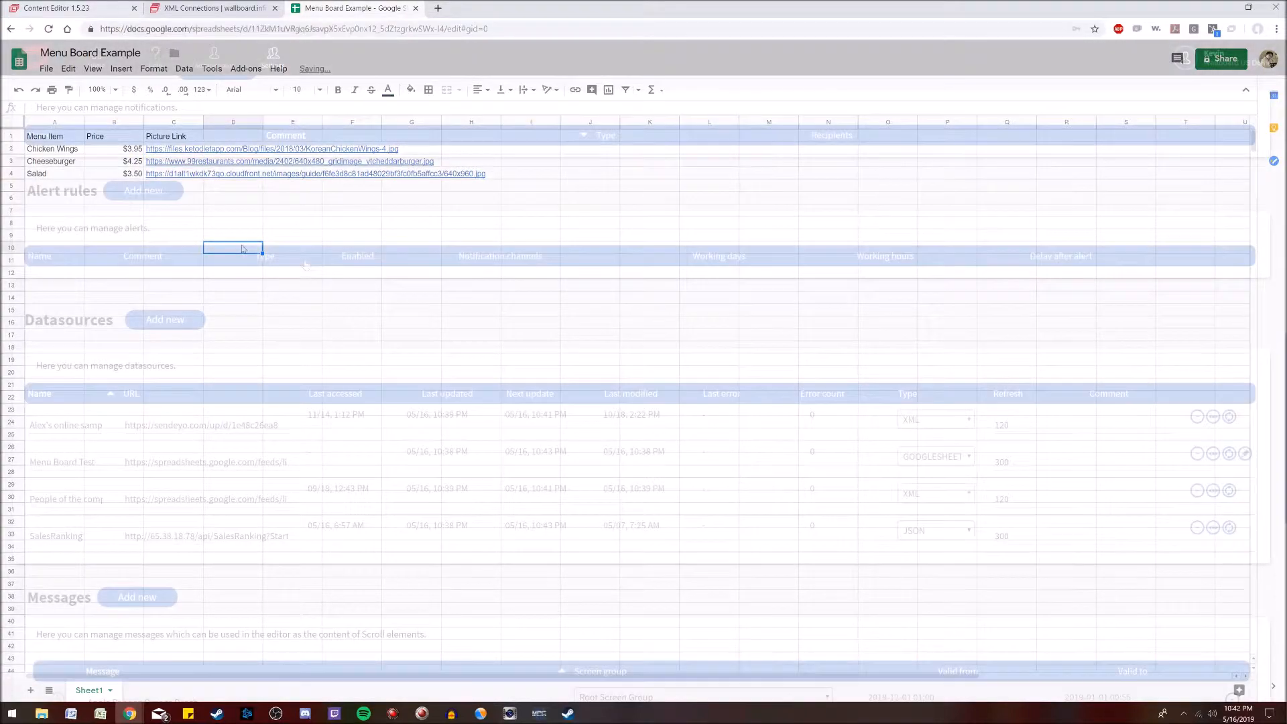
- Switch to the Wallboard editor, leave the settings for the home page and go to its Contents section
scroll(260, 199, "up", 10)
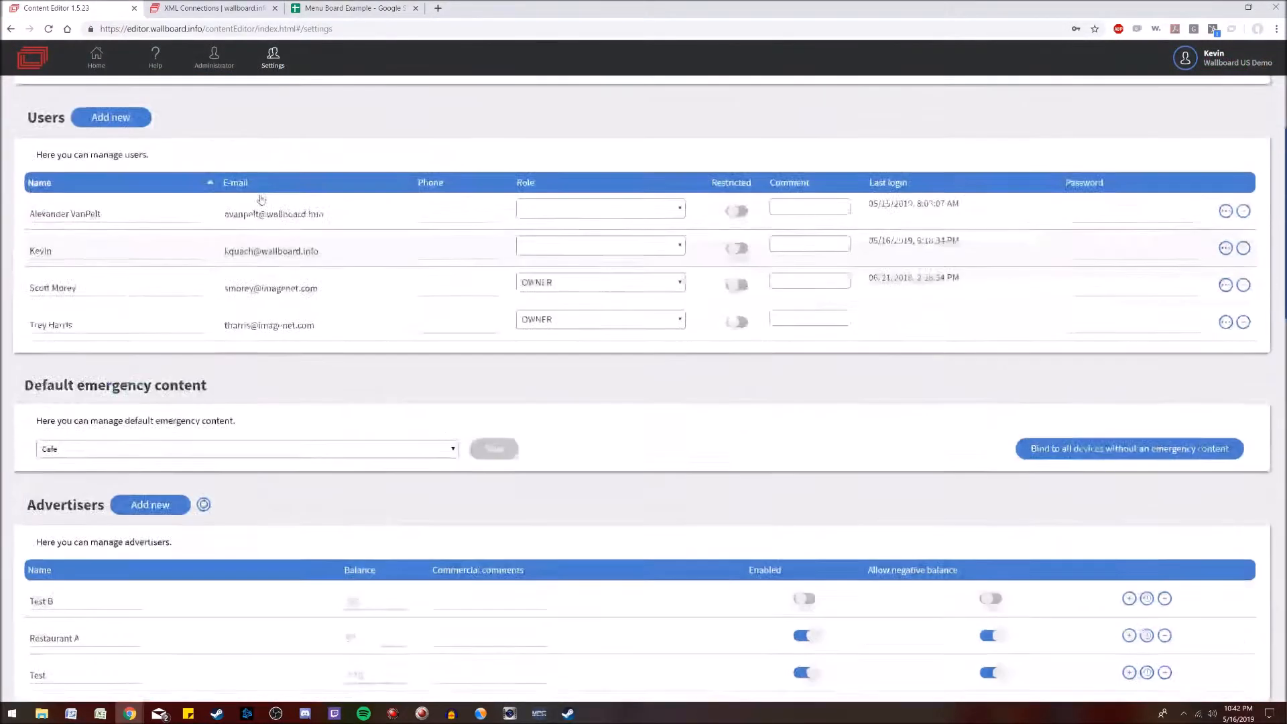
scroll(261, 199, "up", 3)
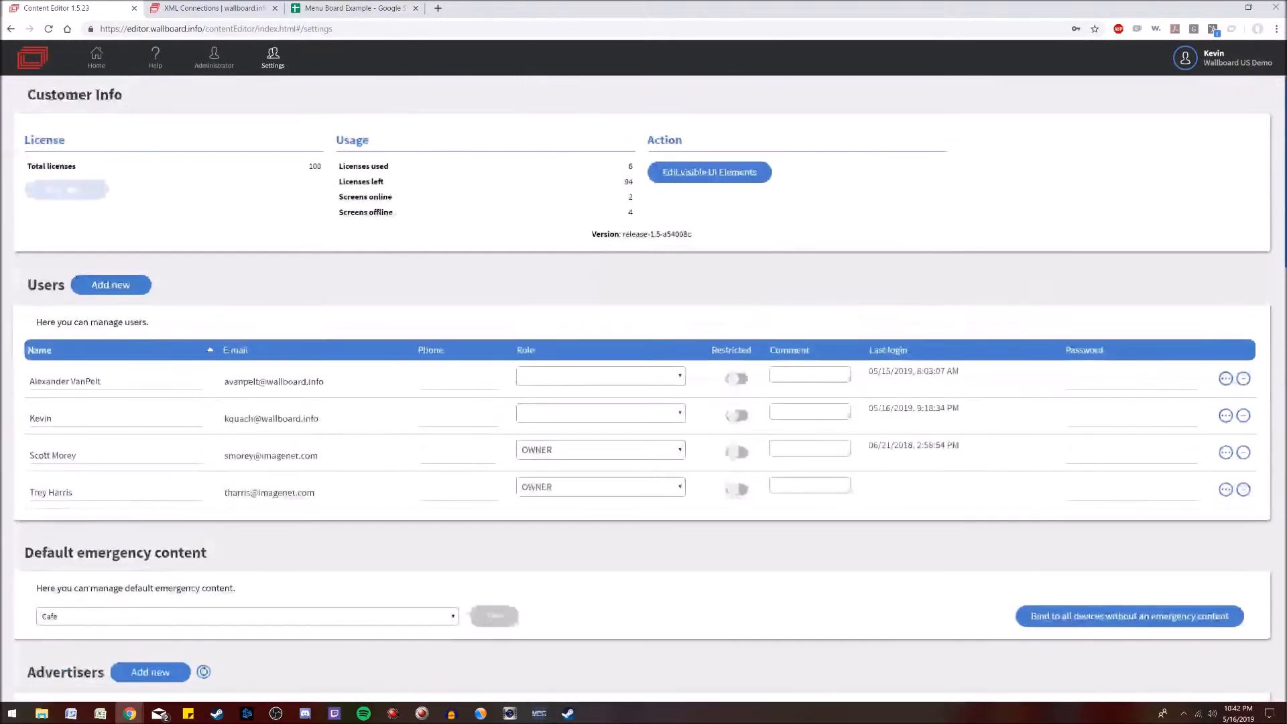
left_click(95, 61)
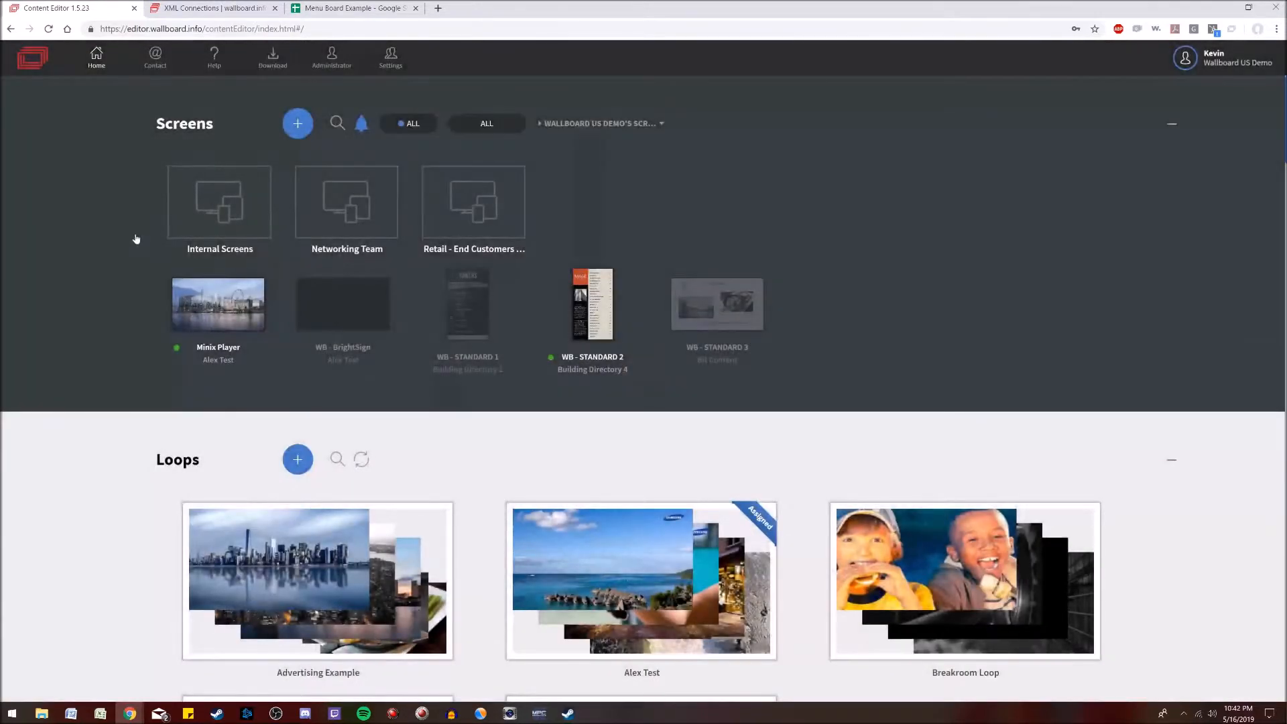
scroll(102, 278, "down", 3)
scroll(101, 285, "down", 8)
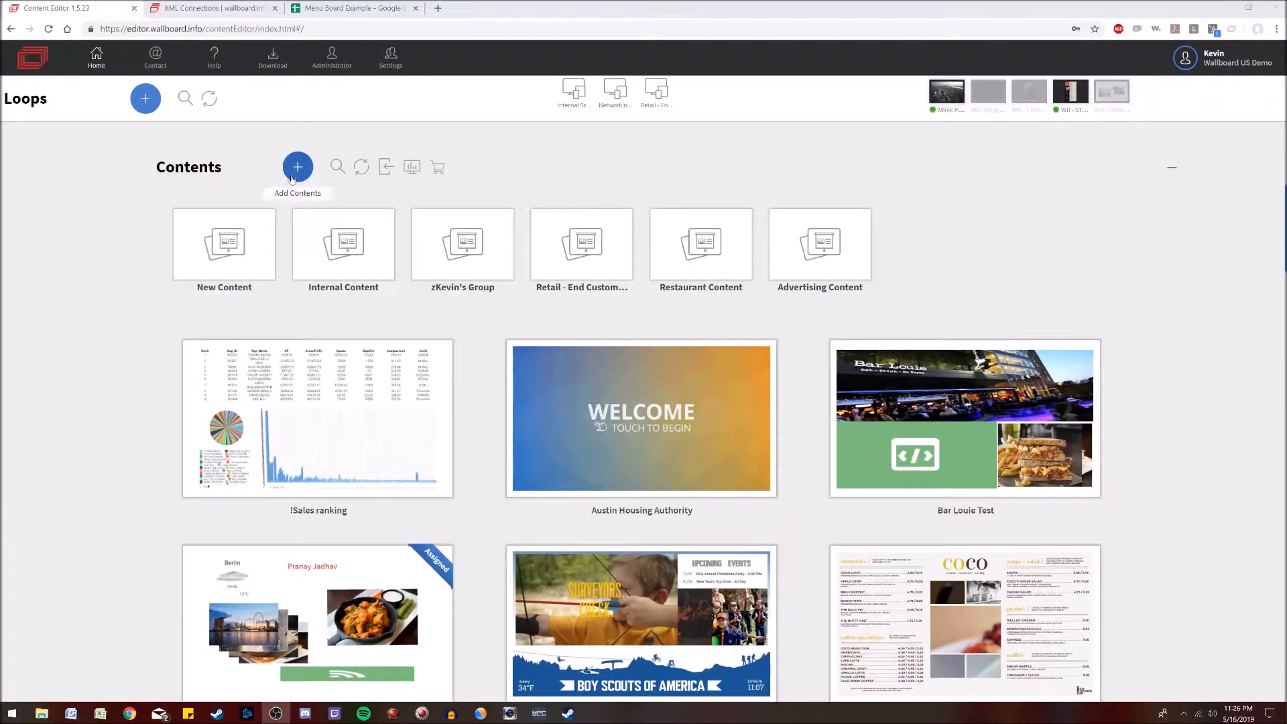
- Create new content named Menu Board Test with the 1080p 16:9 (1920 x 1080) resolution and open it
left_click(293, 176)
left_click(342, 176)
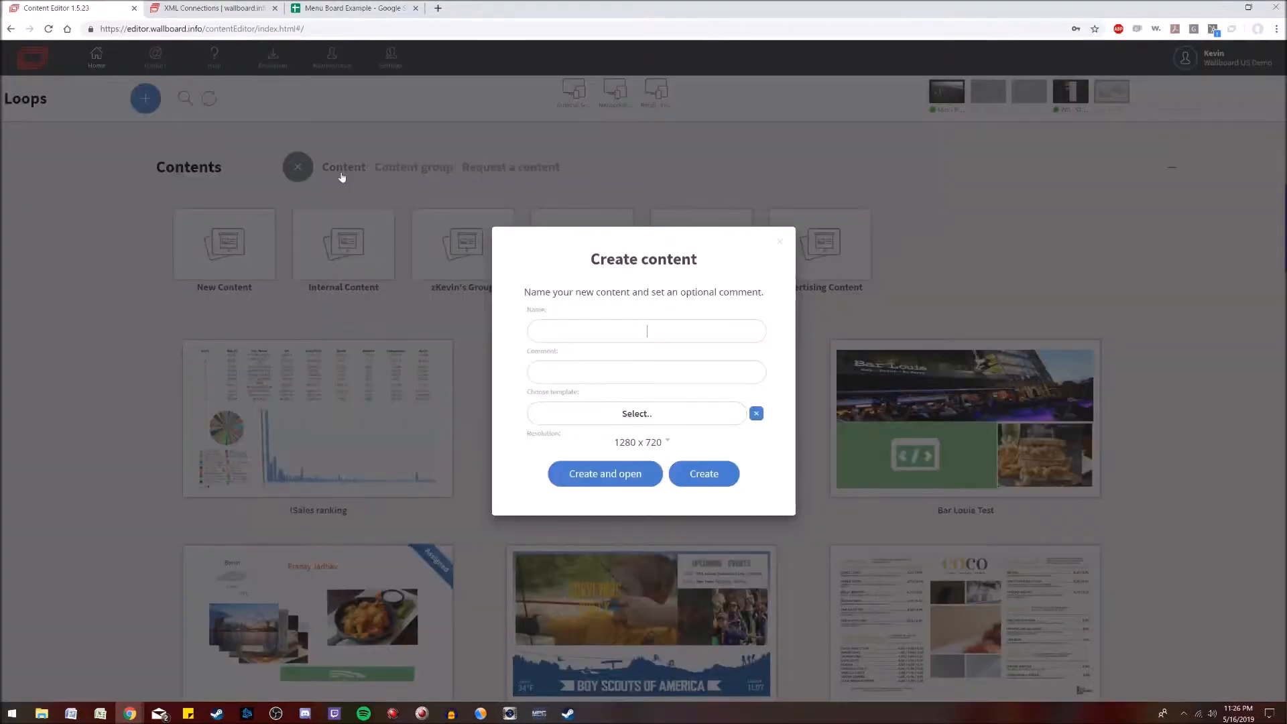
type("Menu Board Test")
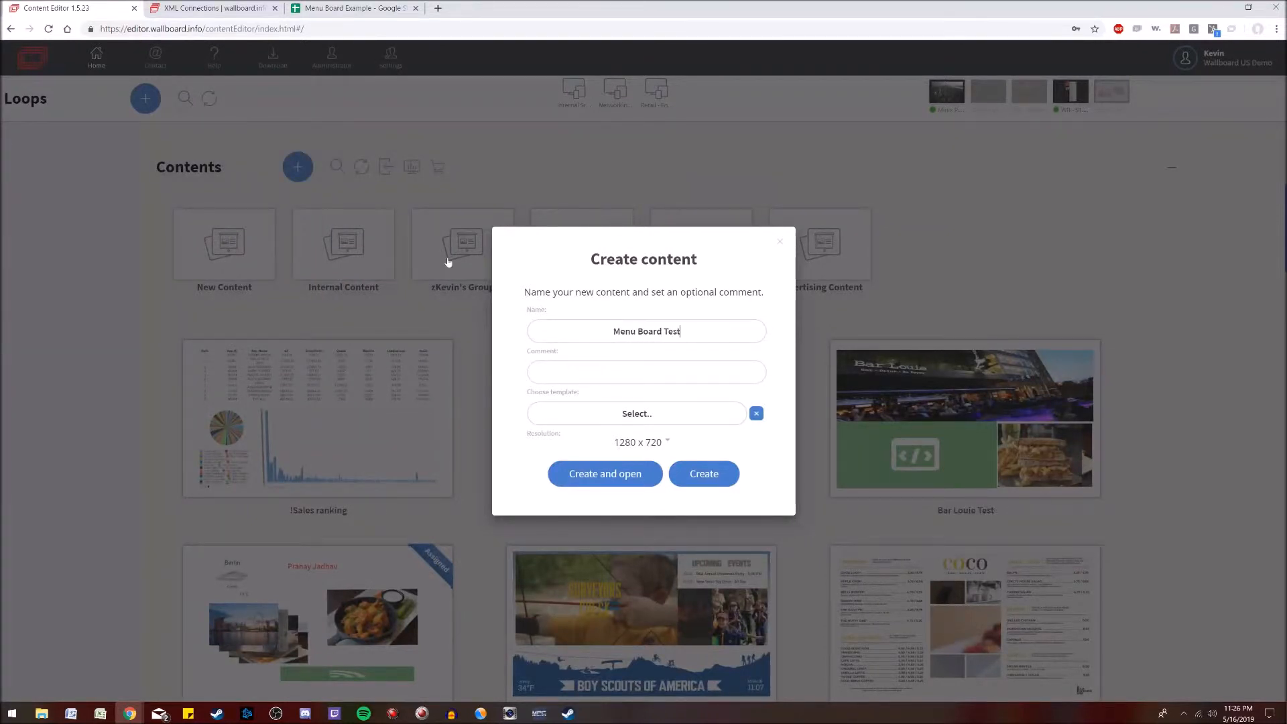
left_click(658, 443)
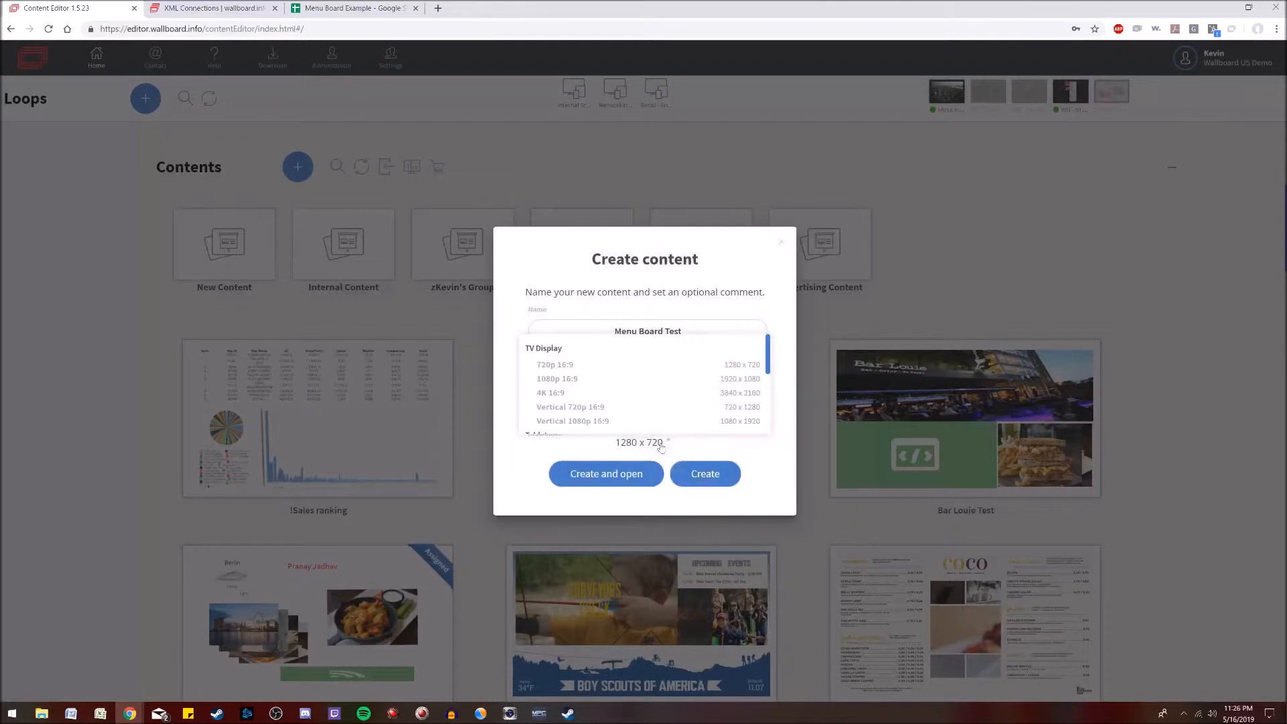
left_click(574, 379)
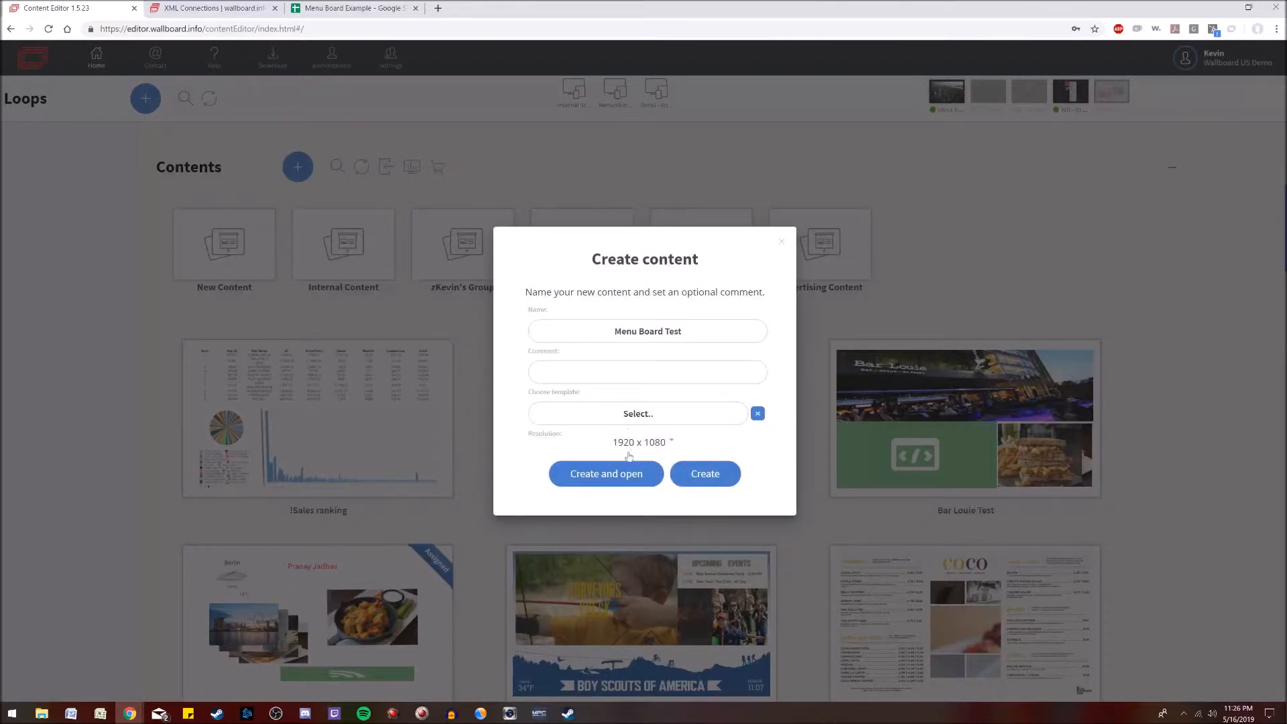
left_click(623, 474)
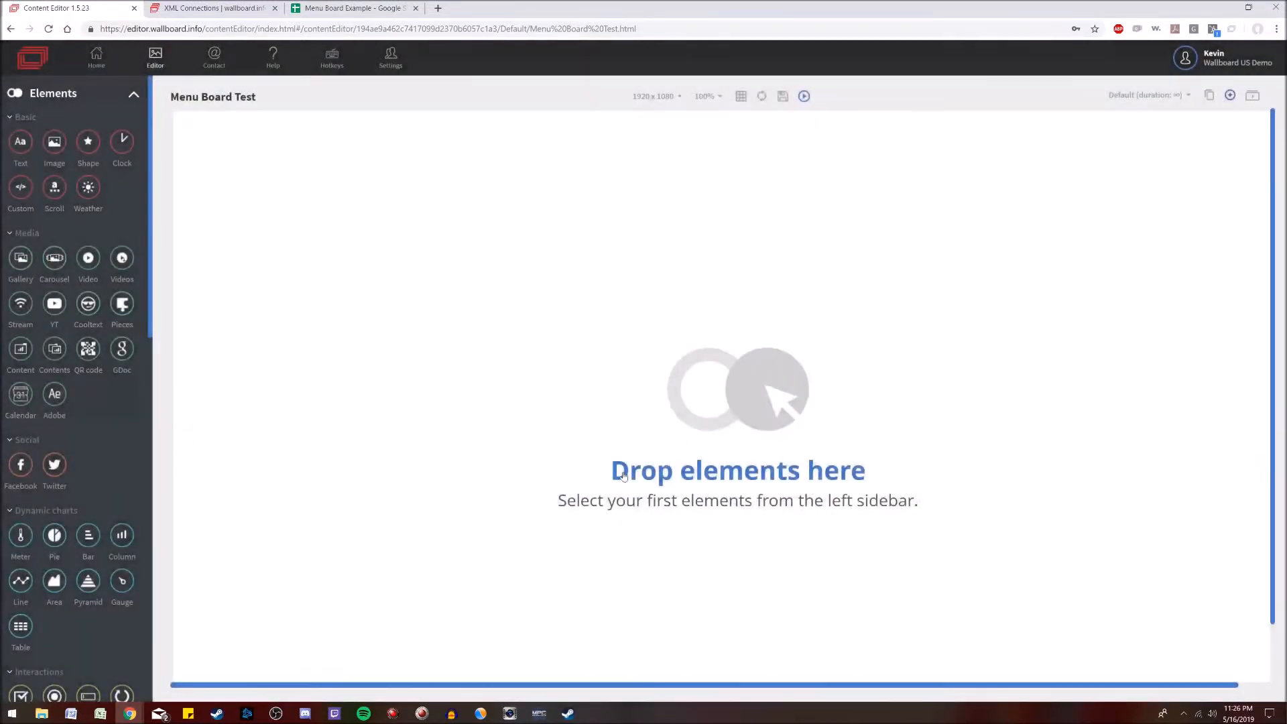
- Set the canvas zoom to Auto and place a text element in the upper-left area of the empty page
left_click(717, 100)
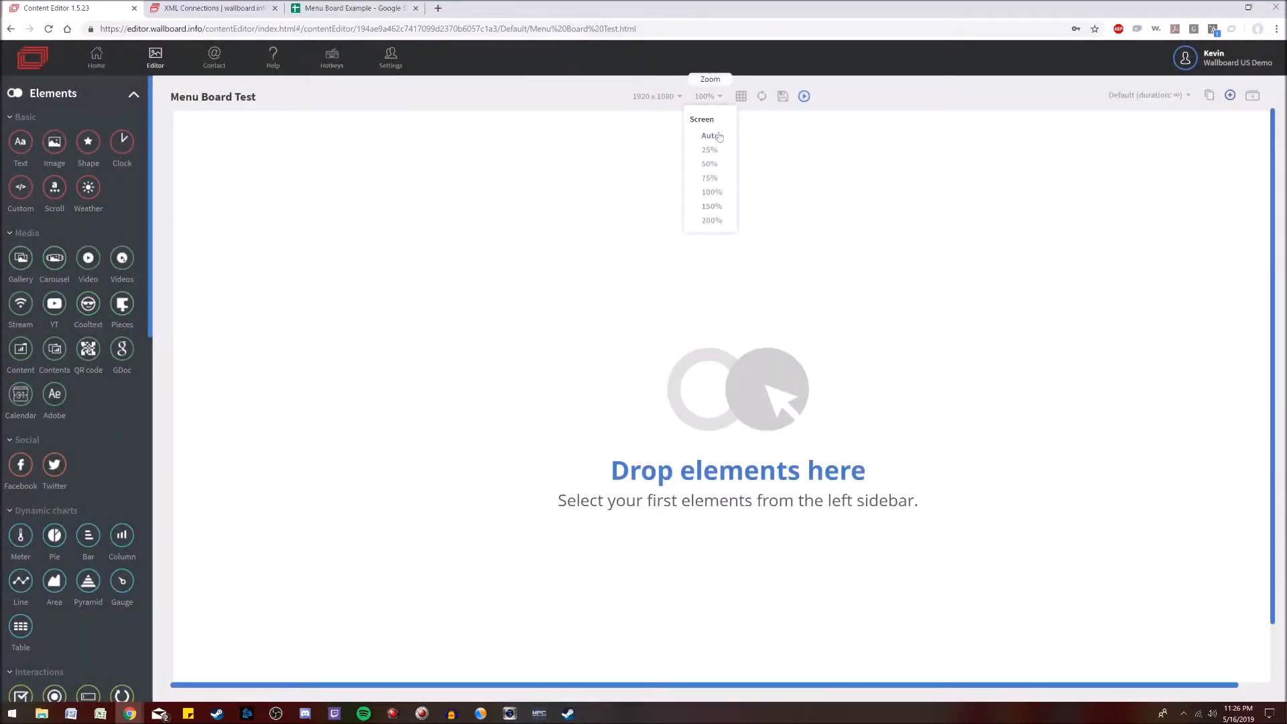
left_click(719, 136)
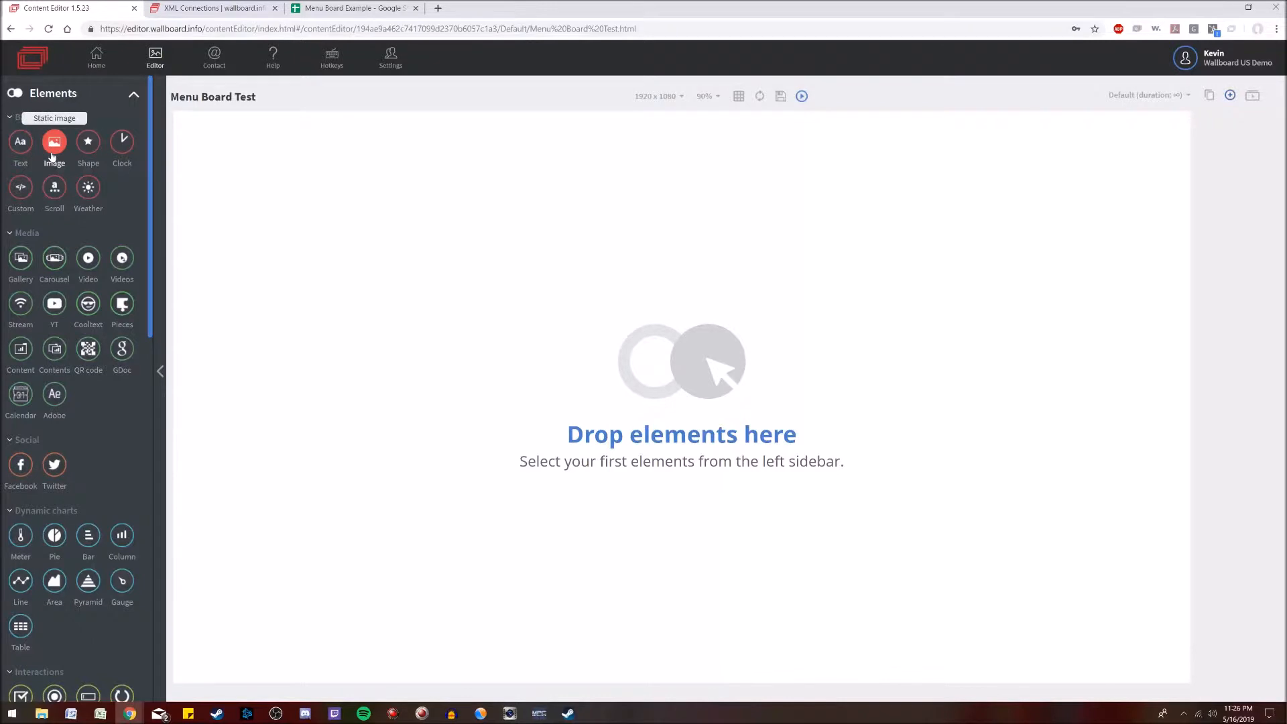
left_click_drag(20, 142, 393, 282)
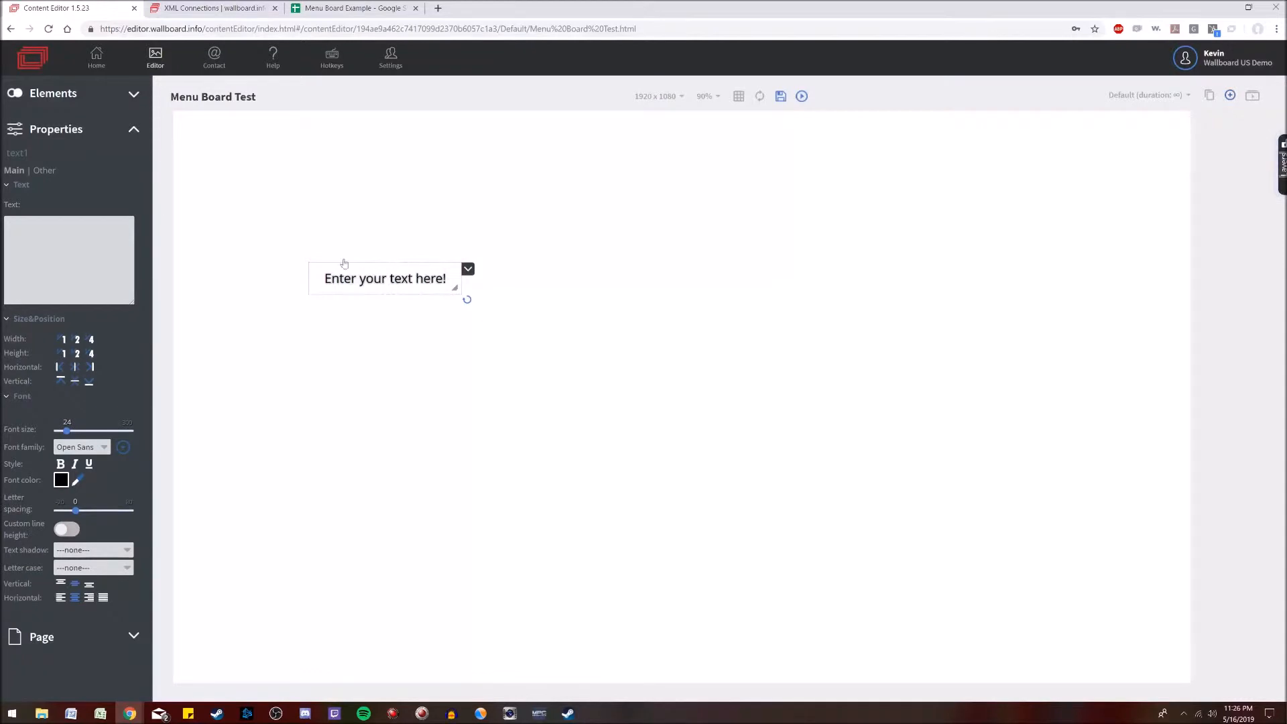
- Bind the text element to row 1, column menuitem of the Menu Board Test datasource, save, and move the element slightly up
left_click(42, 173)
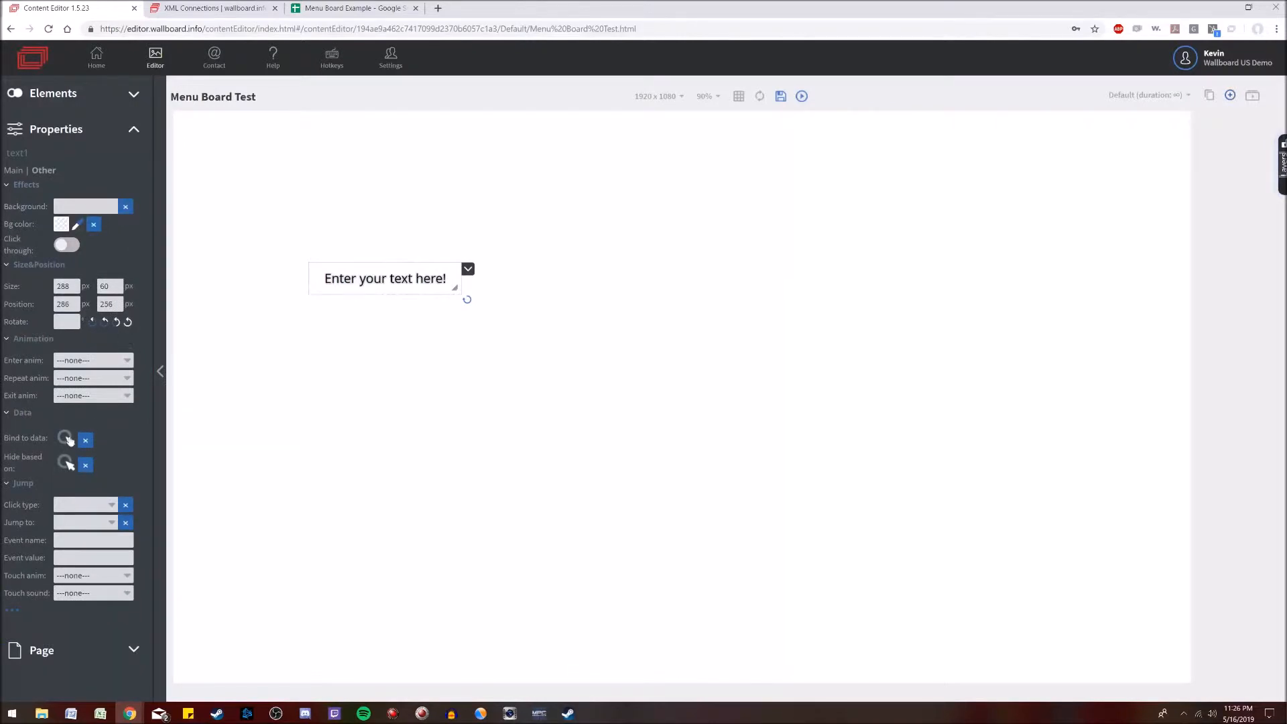
left_click(67, 438)
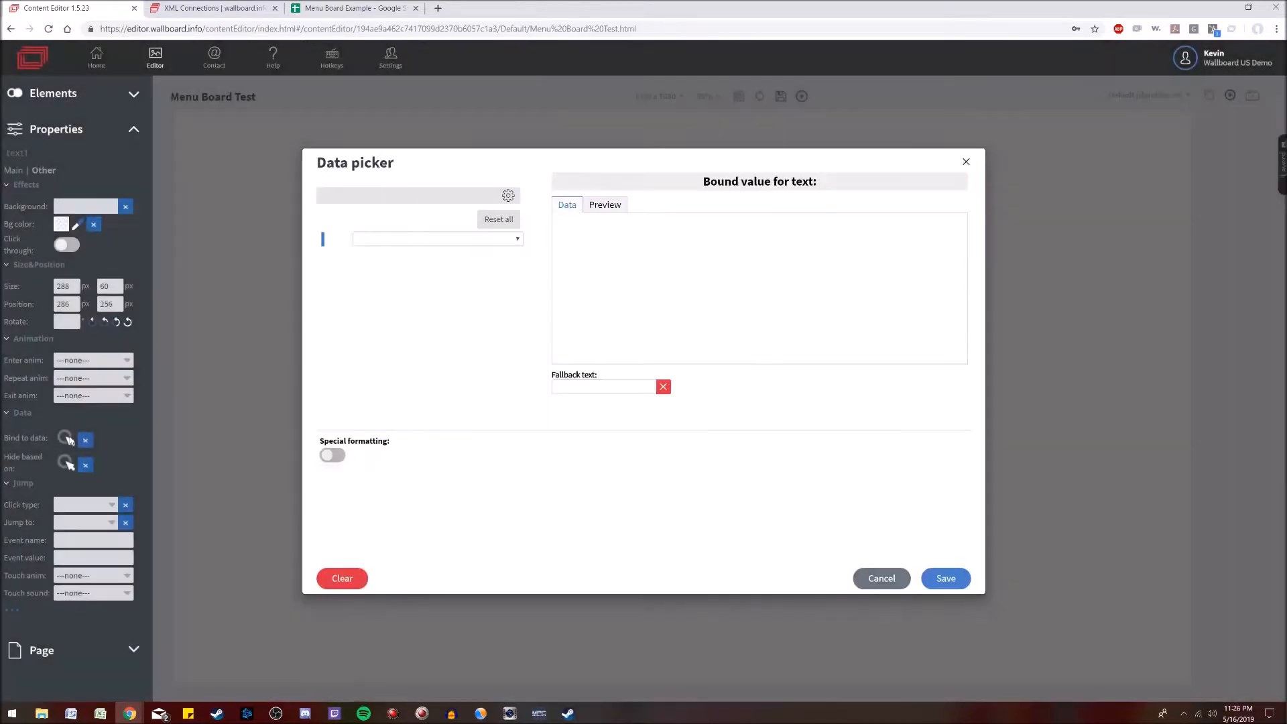
left_click(460, 242)
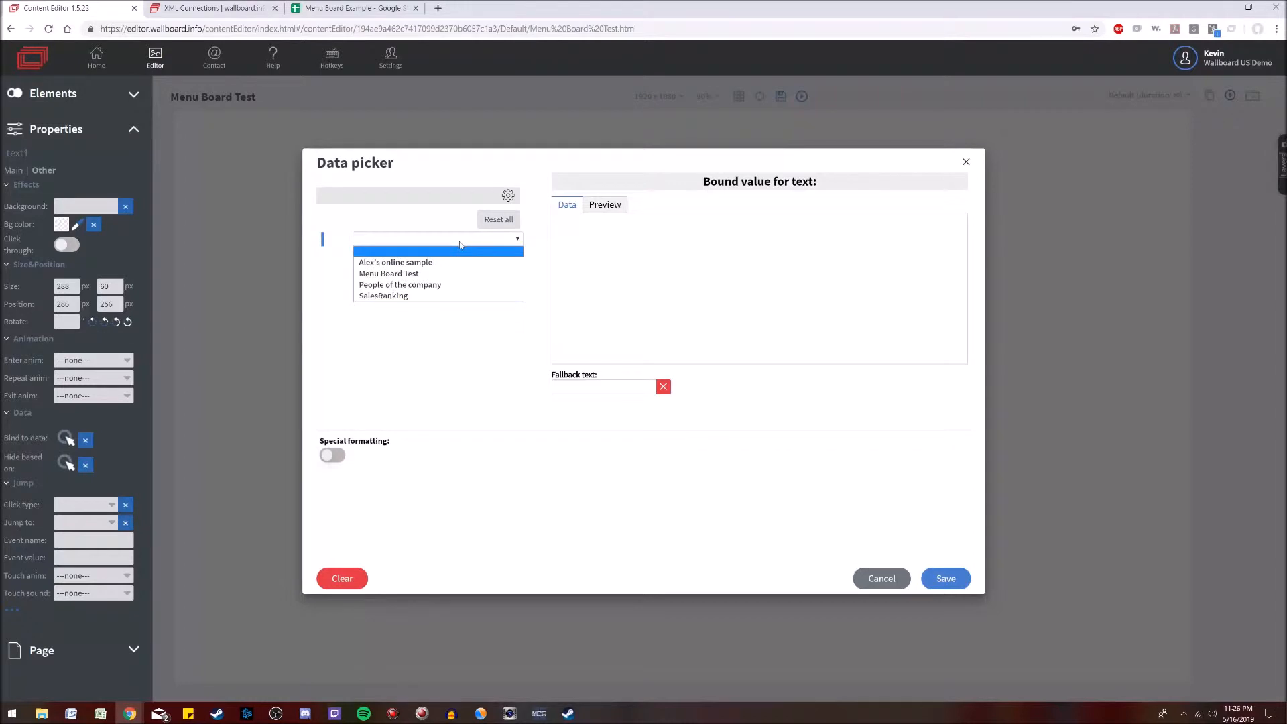
left_click(453, 274)
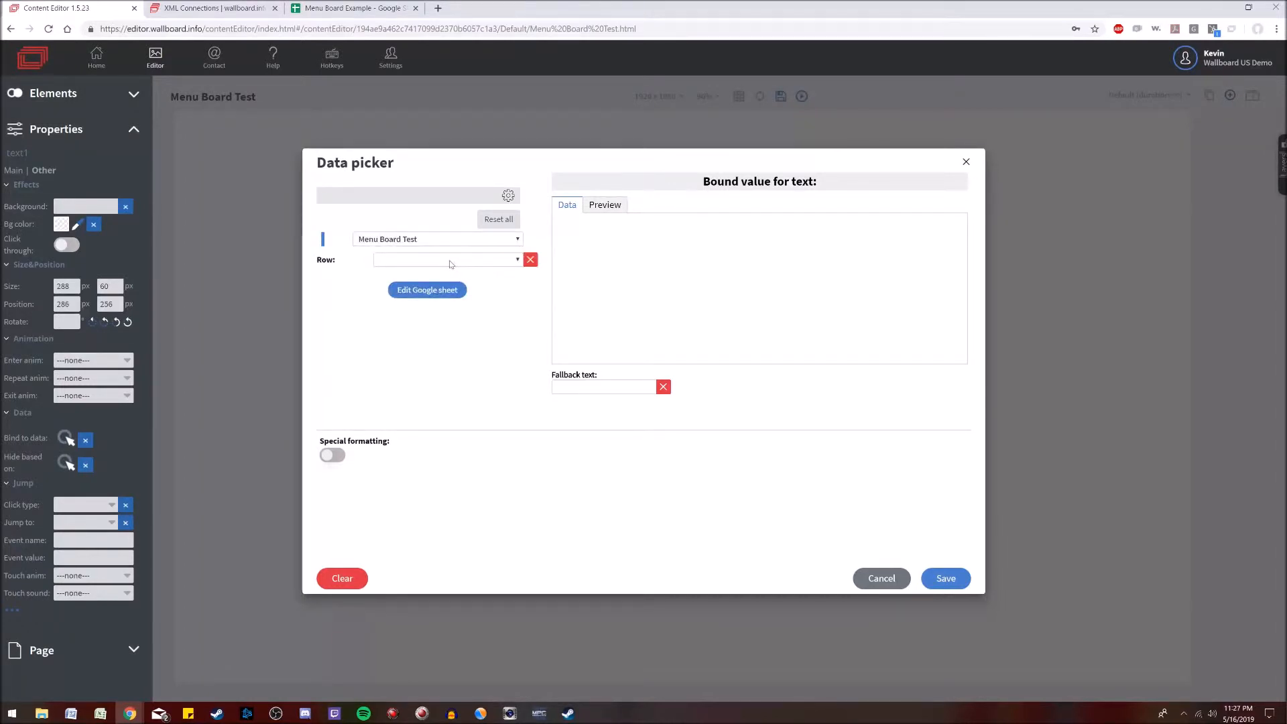
left_click(451, 261)
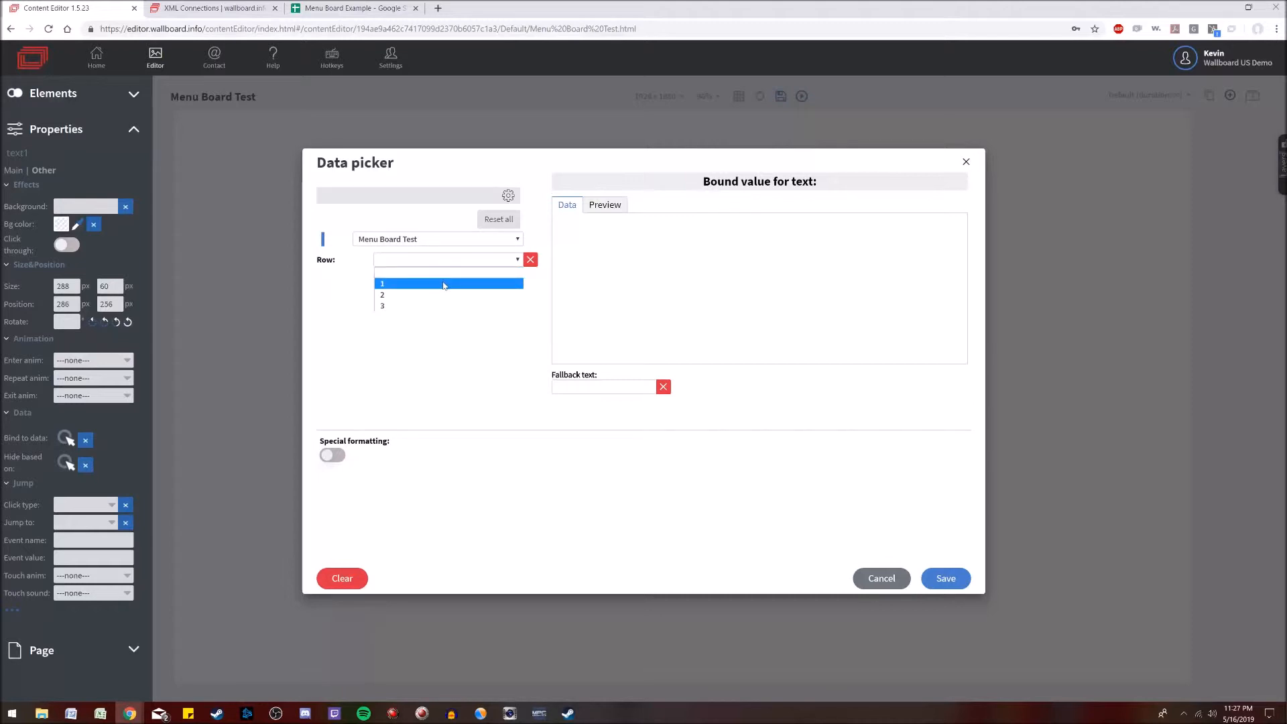
left_click(444, 284)
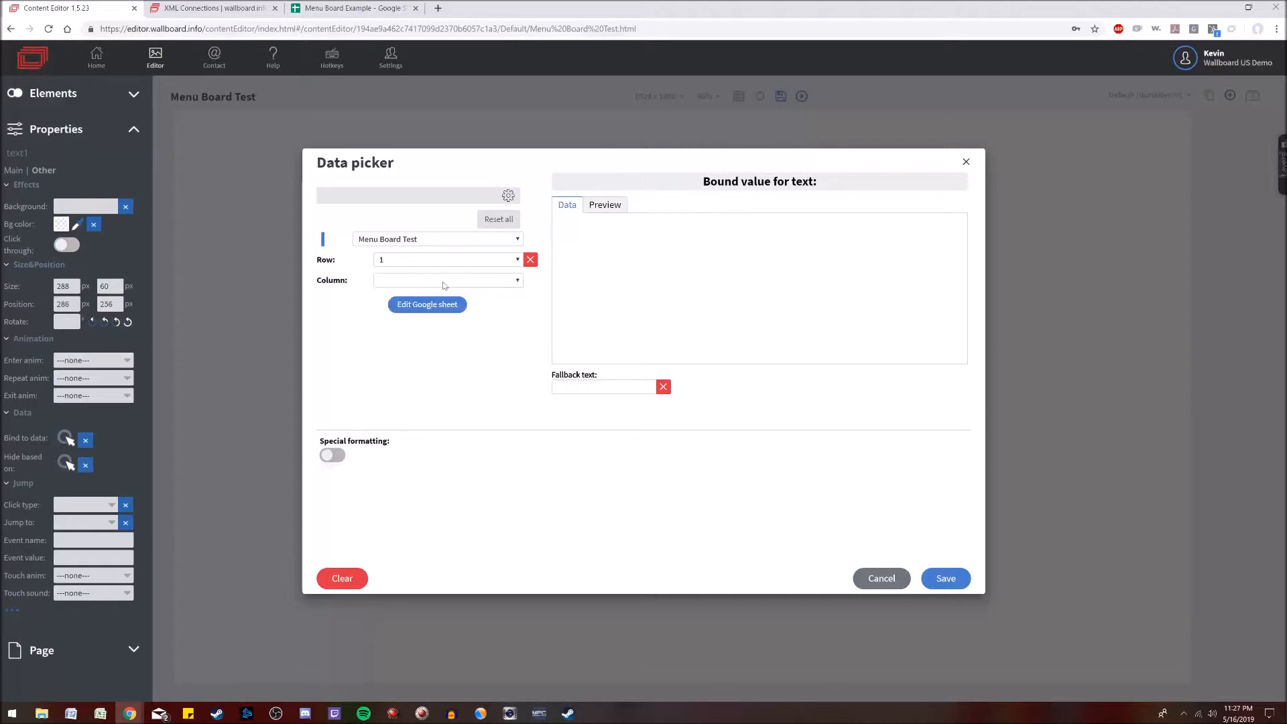
left_click(443, 281)
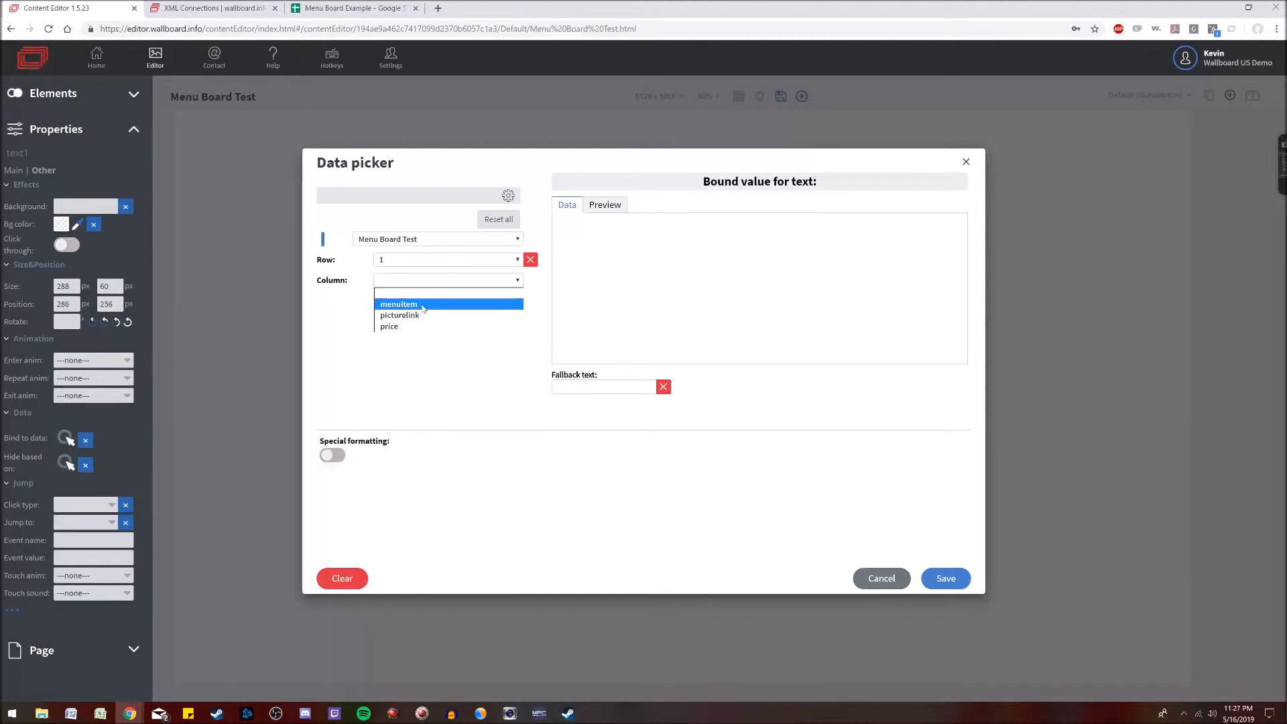
left_click(424, 306)
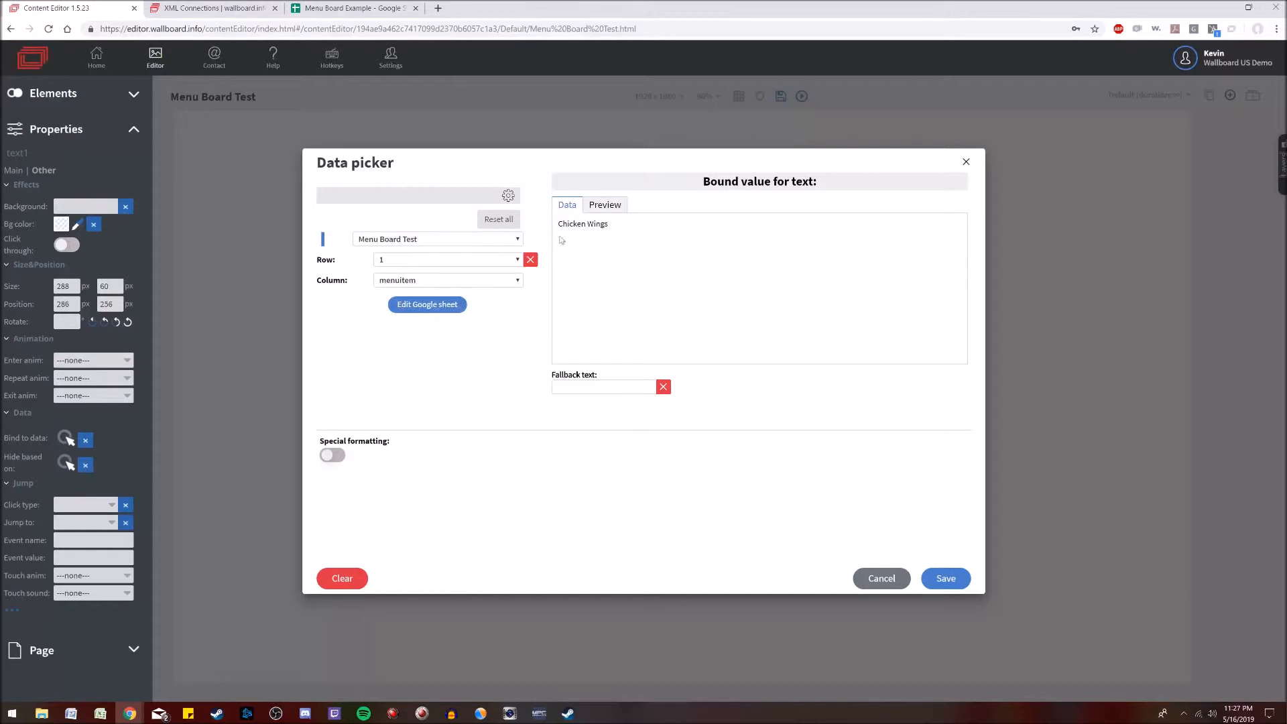
left_click(946, 577)
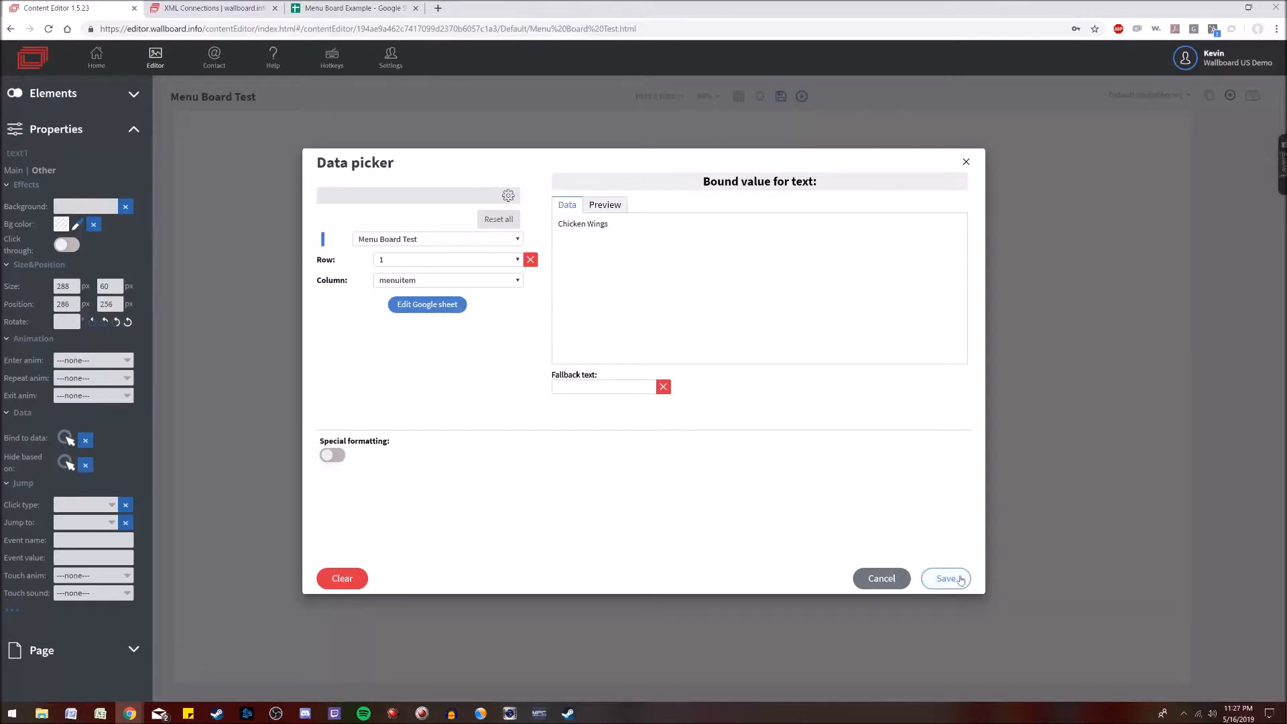
left_click_drag(404, 289, 416, 253)
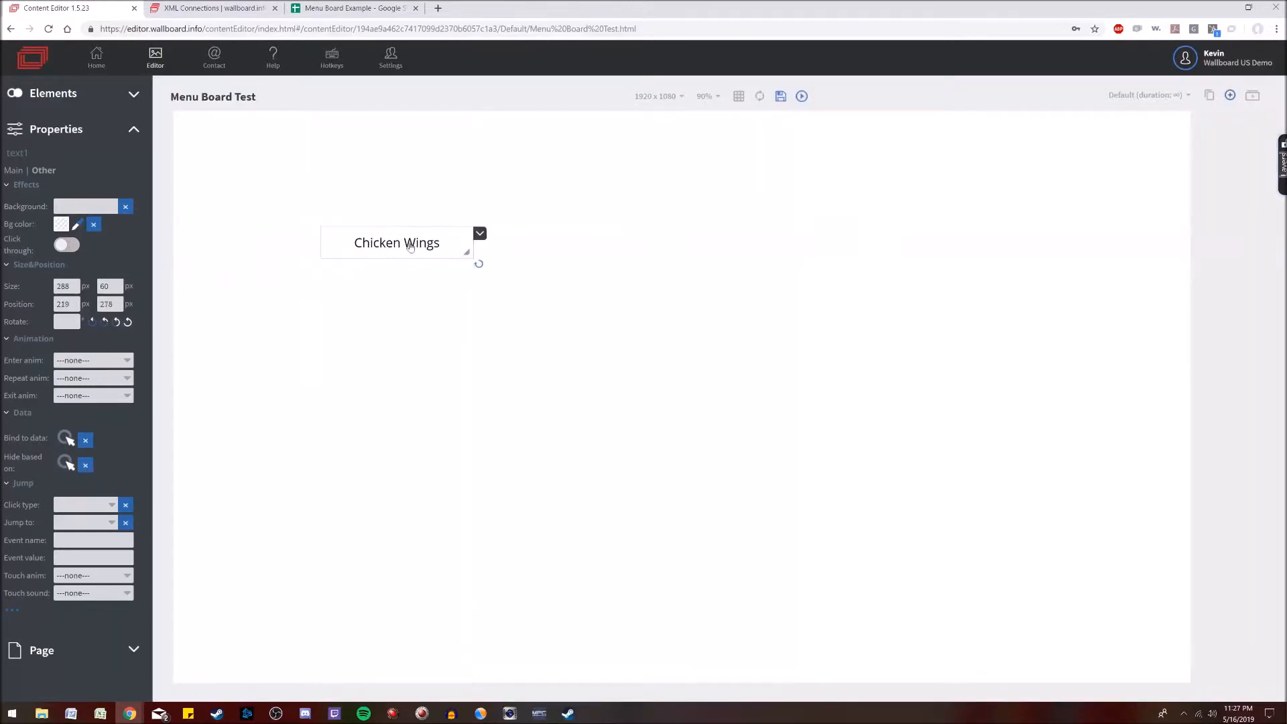
- Add a second text element just below the Chicken Wings text and show its Other properties
left_click(134, 96)
left_click_drag(20, 141, 379, 278)
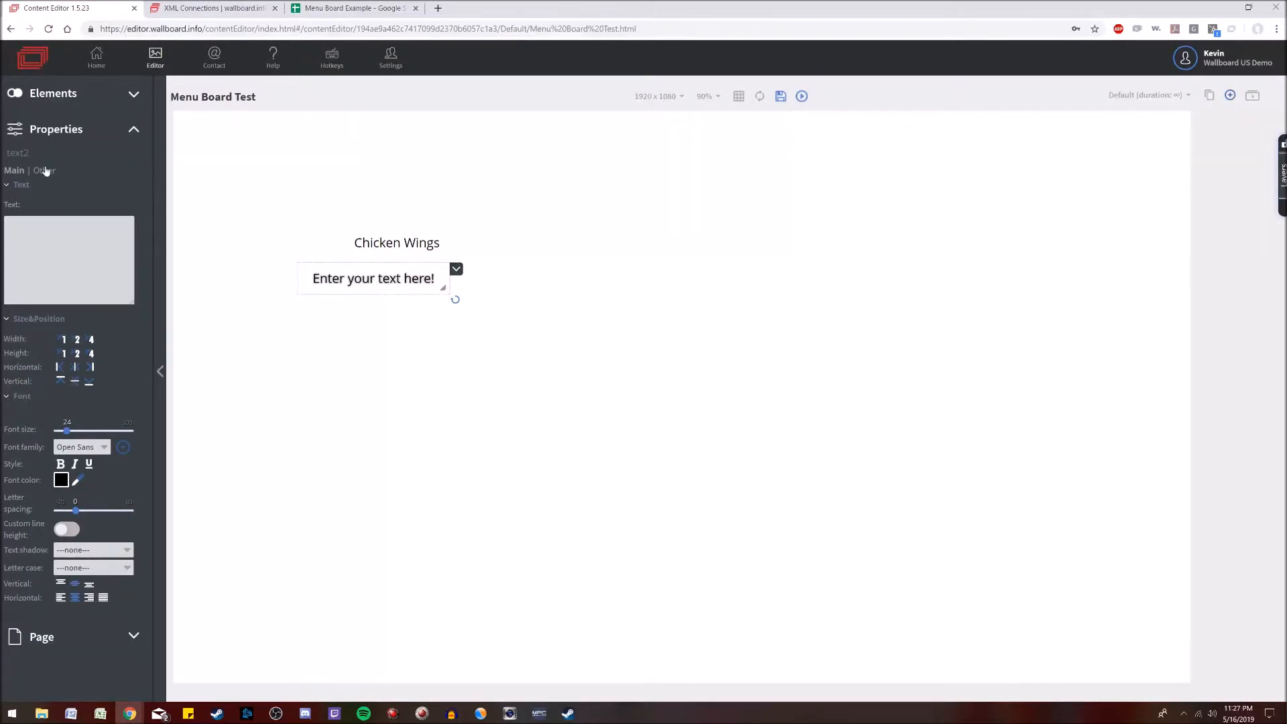
left_click(45, 171)
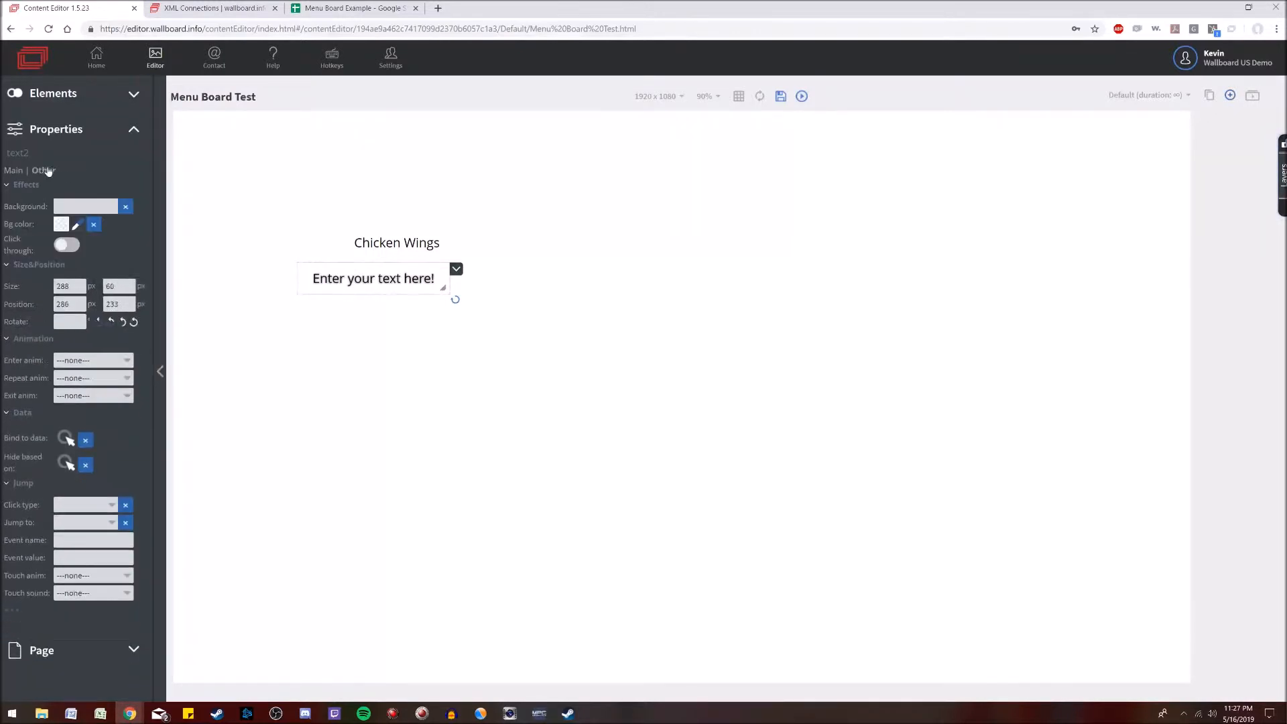
- Bind the second text element to row 1, column price of Menu Board Test, save, and move it beside the Chicken Wings text
left_click(67, 439)
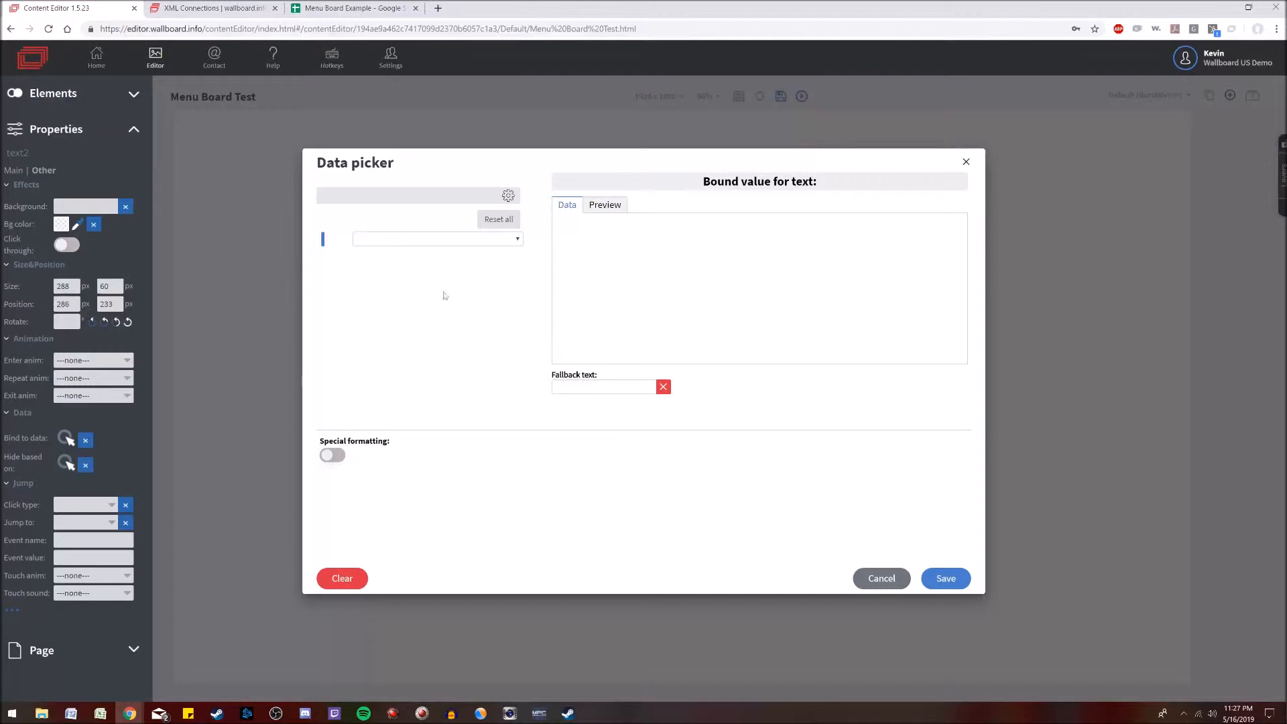
left_click(467, 239)
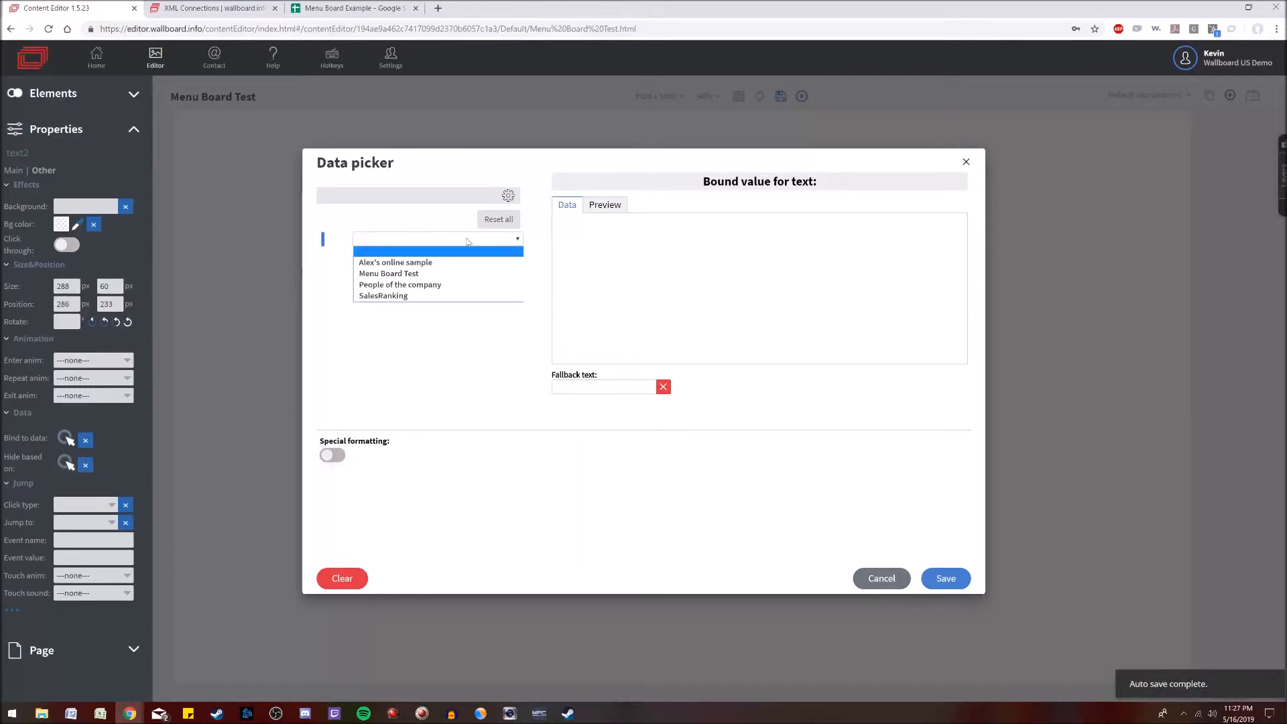
left_click(432, 273)
left_click(471, 261)
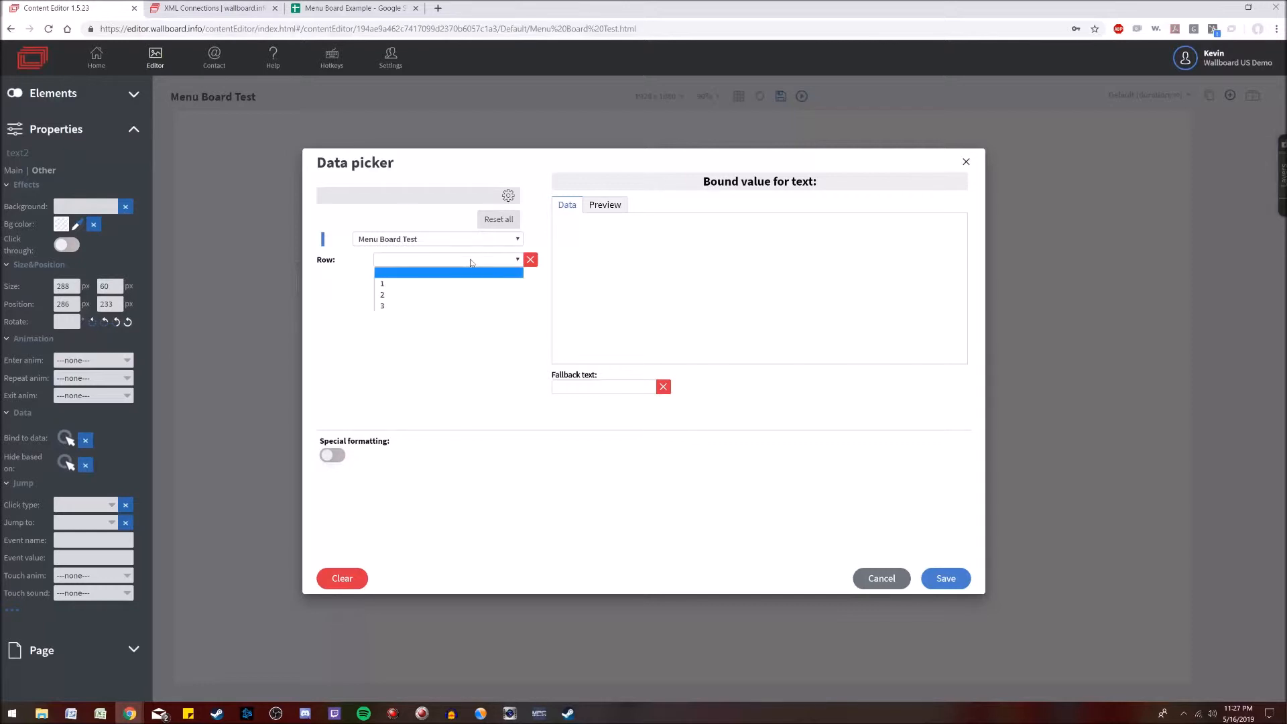
left_click(456, 284)
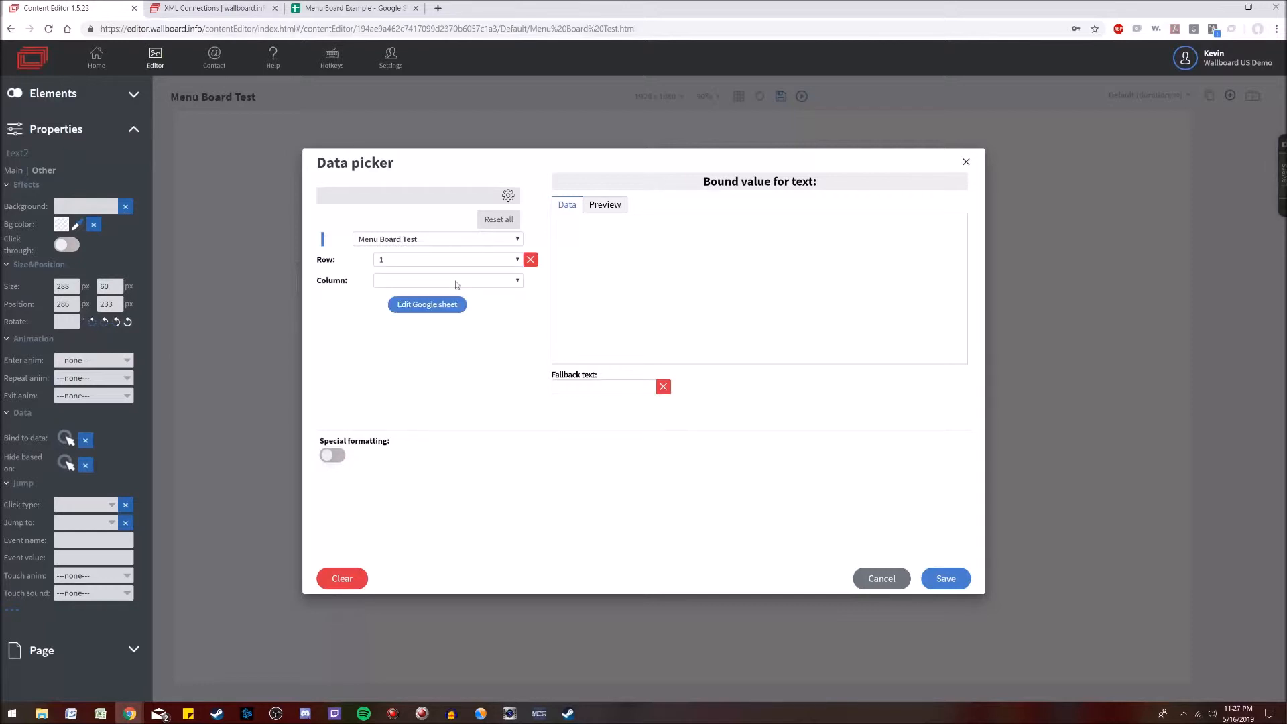
left_click(455, 281)
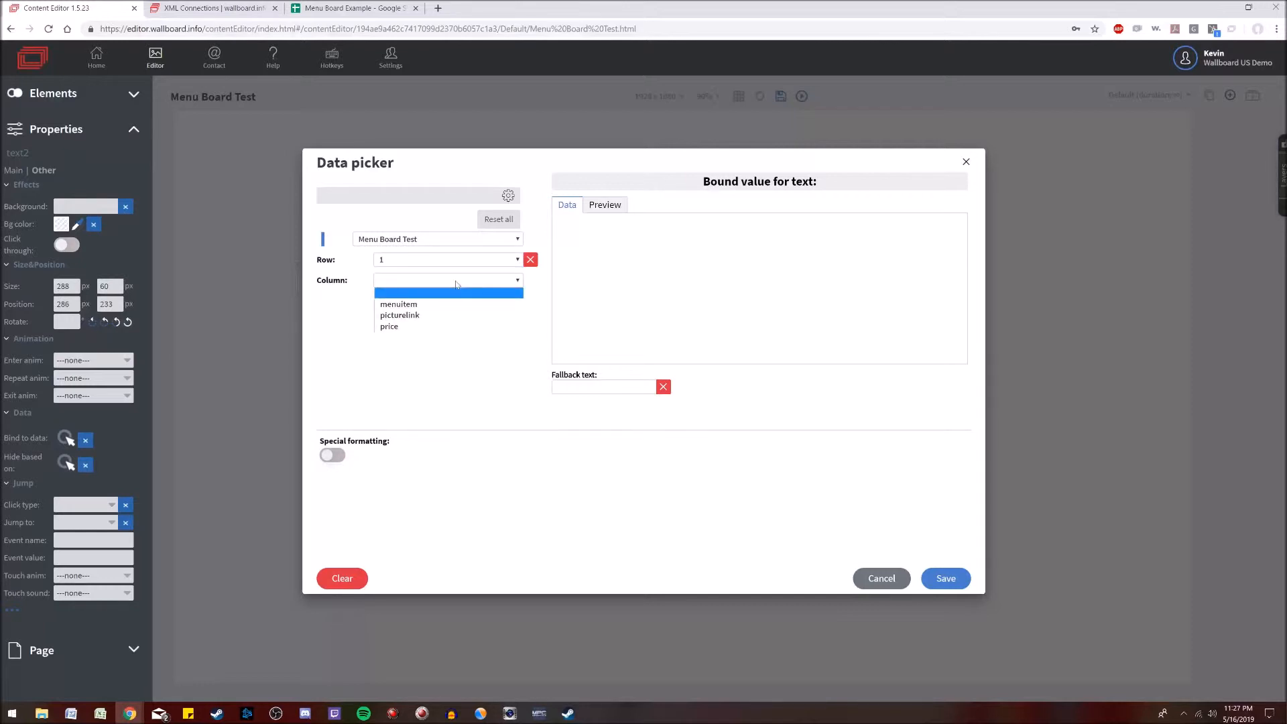
left_click(411, 331)
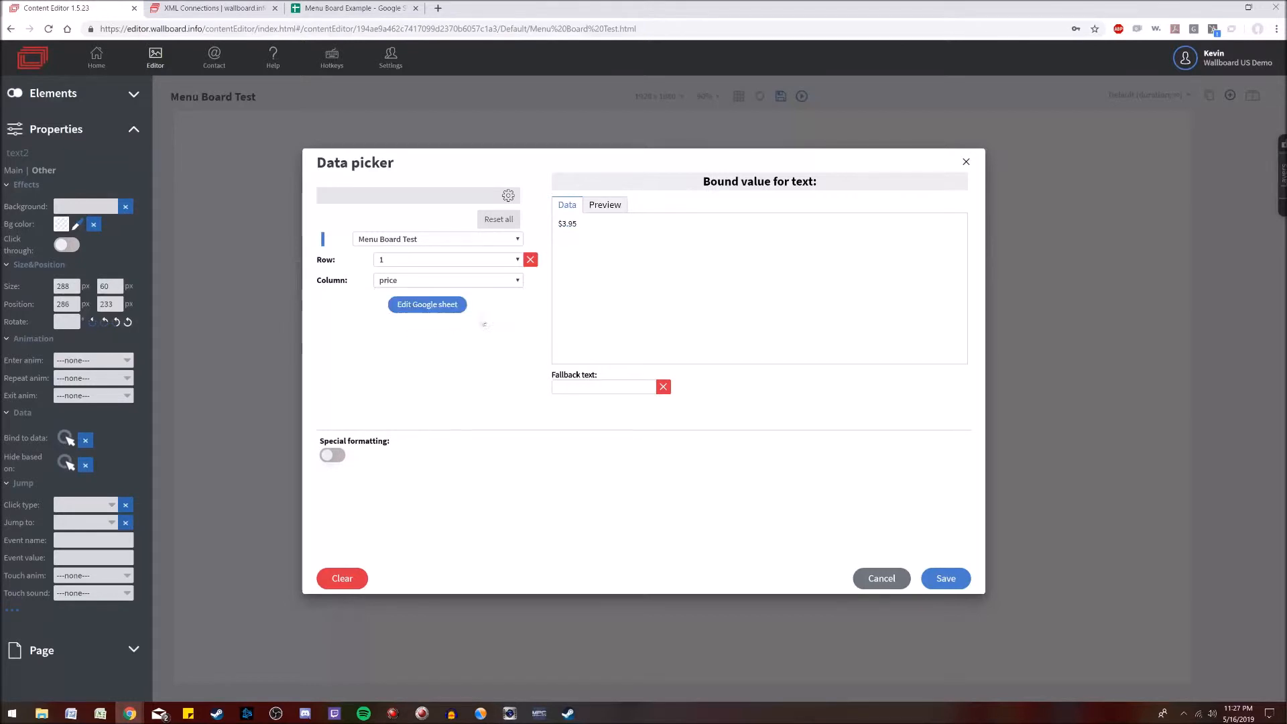
left_click(945, 577)
left_click_drag(419, 283, 528, 252)
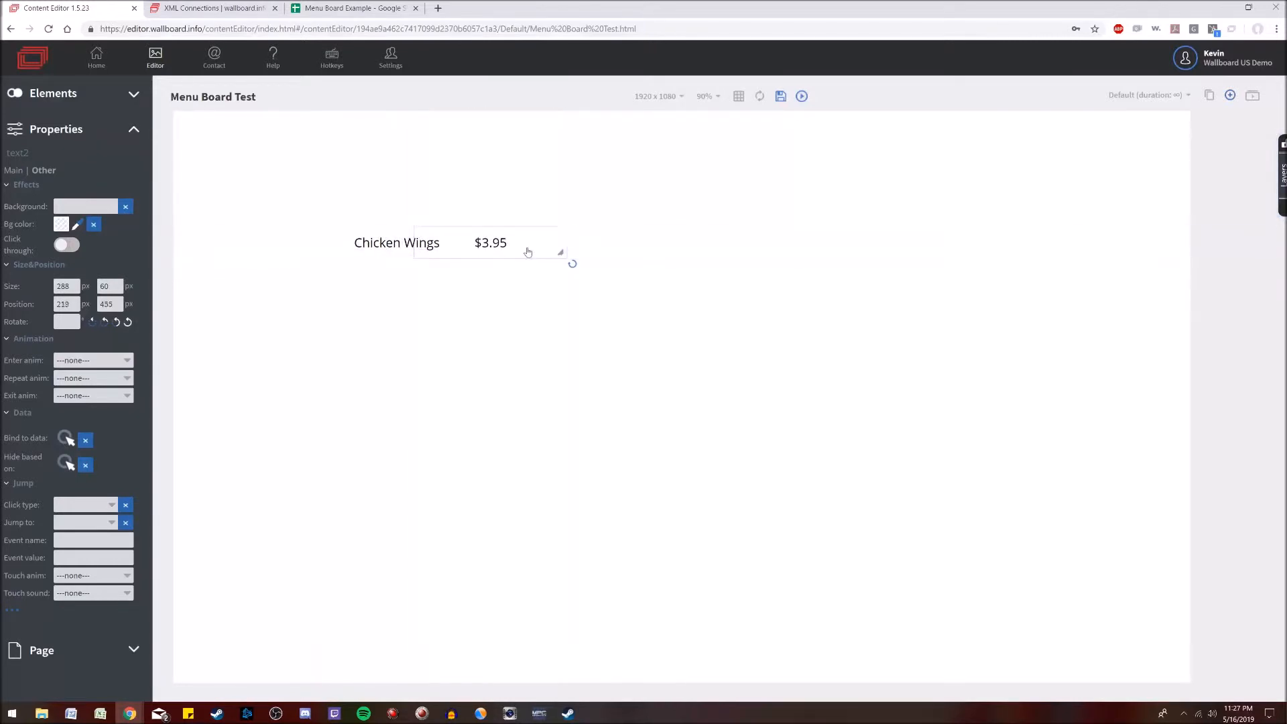
- Add an image element to the right of the price text and show its Other properties
left_click(396, 298)
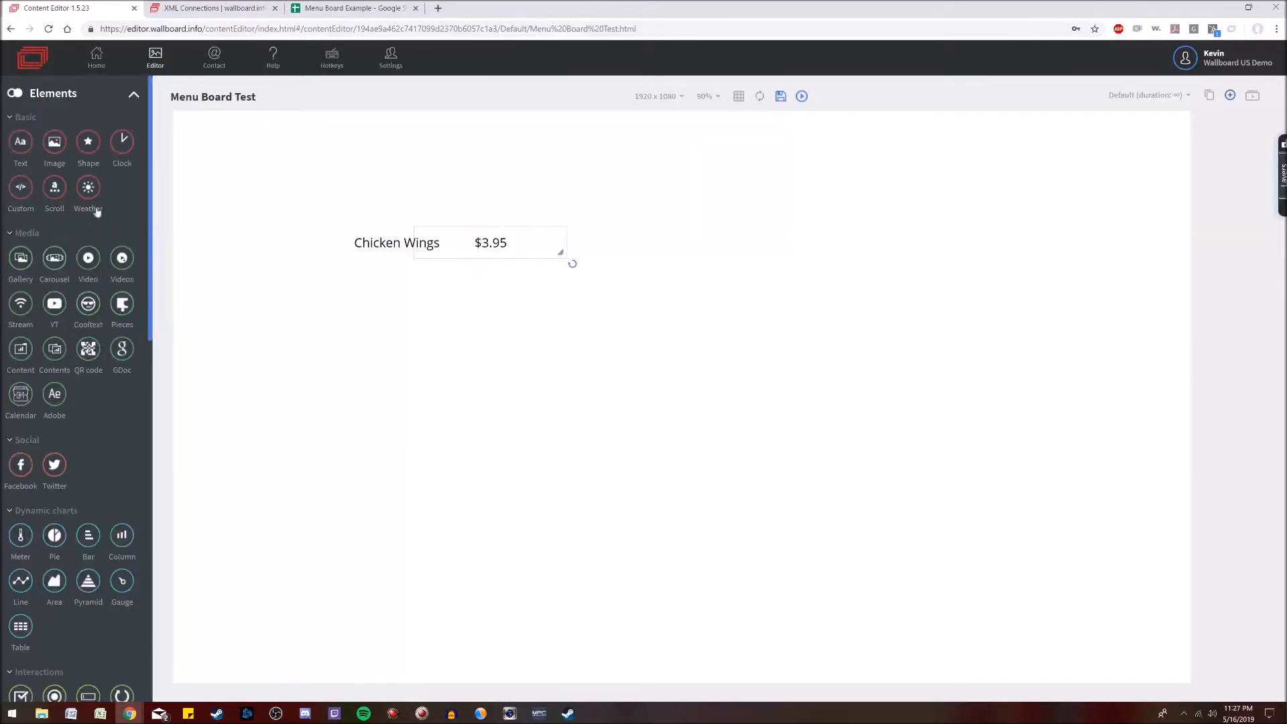
left_click_drag(57, 153, 627, 229)
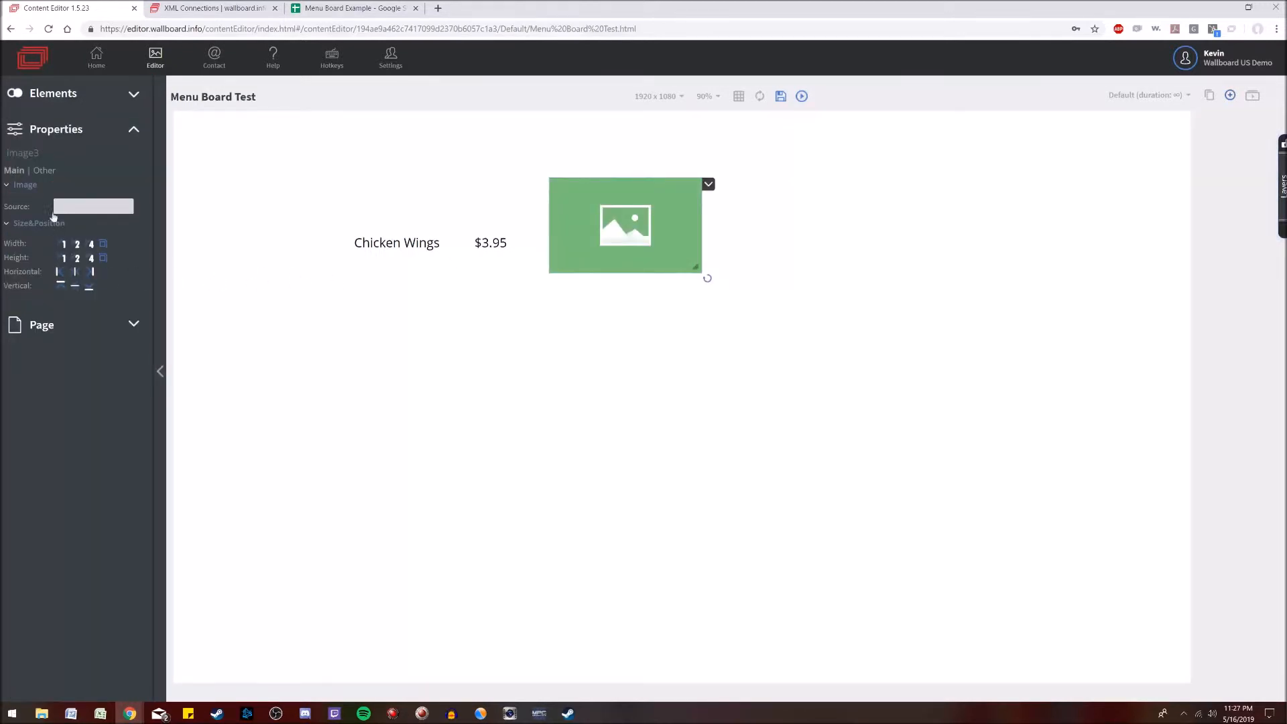
left_click(45, 171)
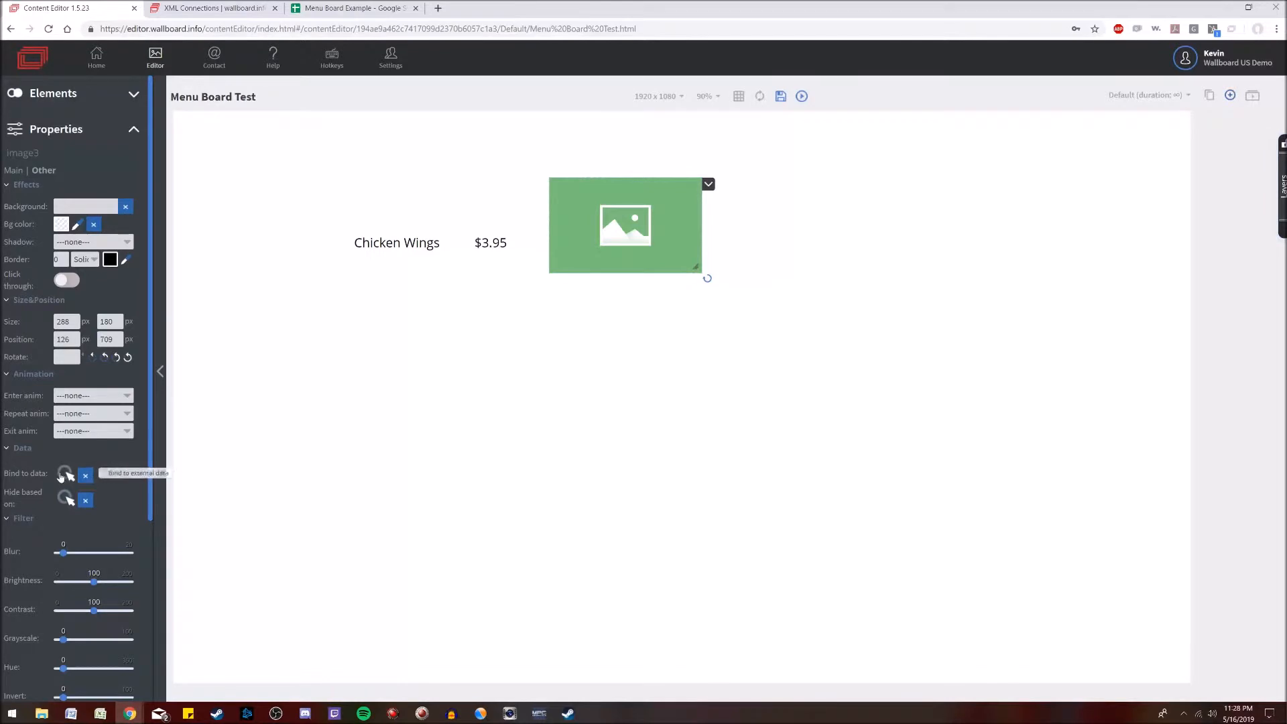
- Bind the image source to row 1, column picturelink of Menu Board Test, save, and move the image to position about 148, 764 px
left_click(61, 476)
left_click(413, 292)
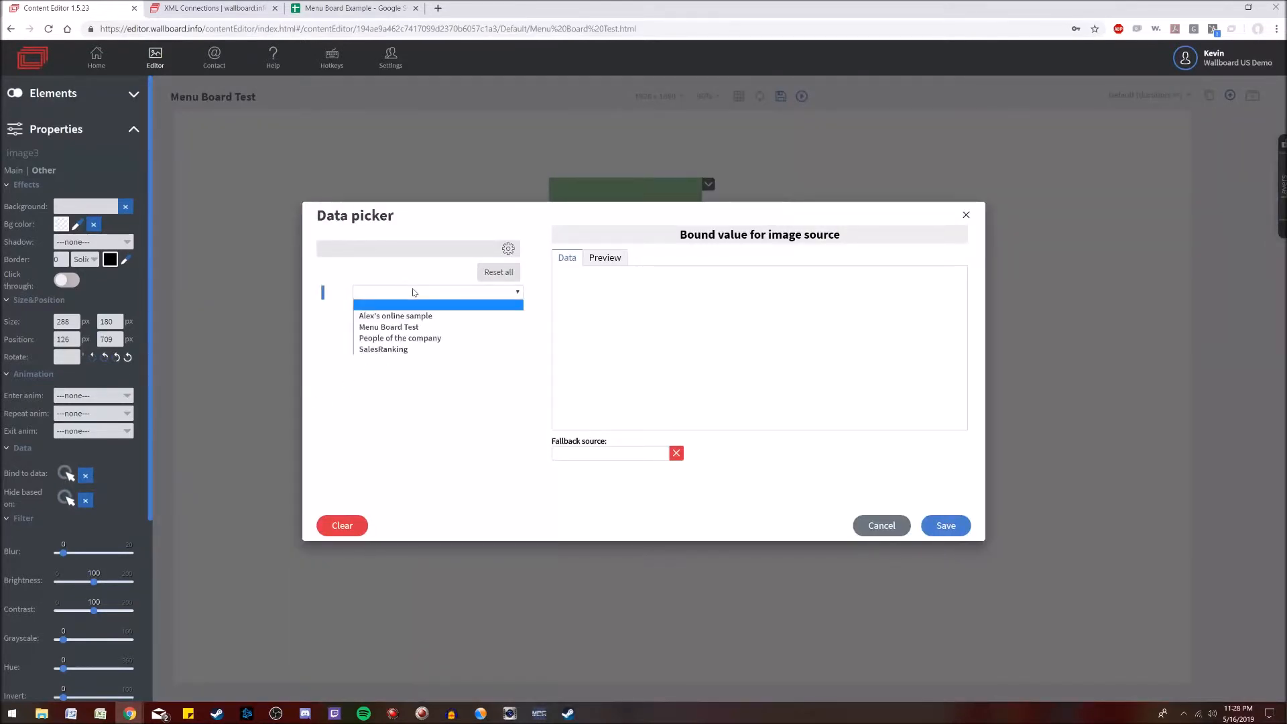
left_click(402, 326)
left_click(411, 314)
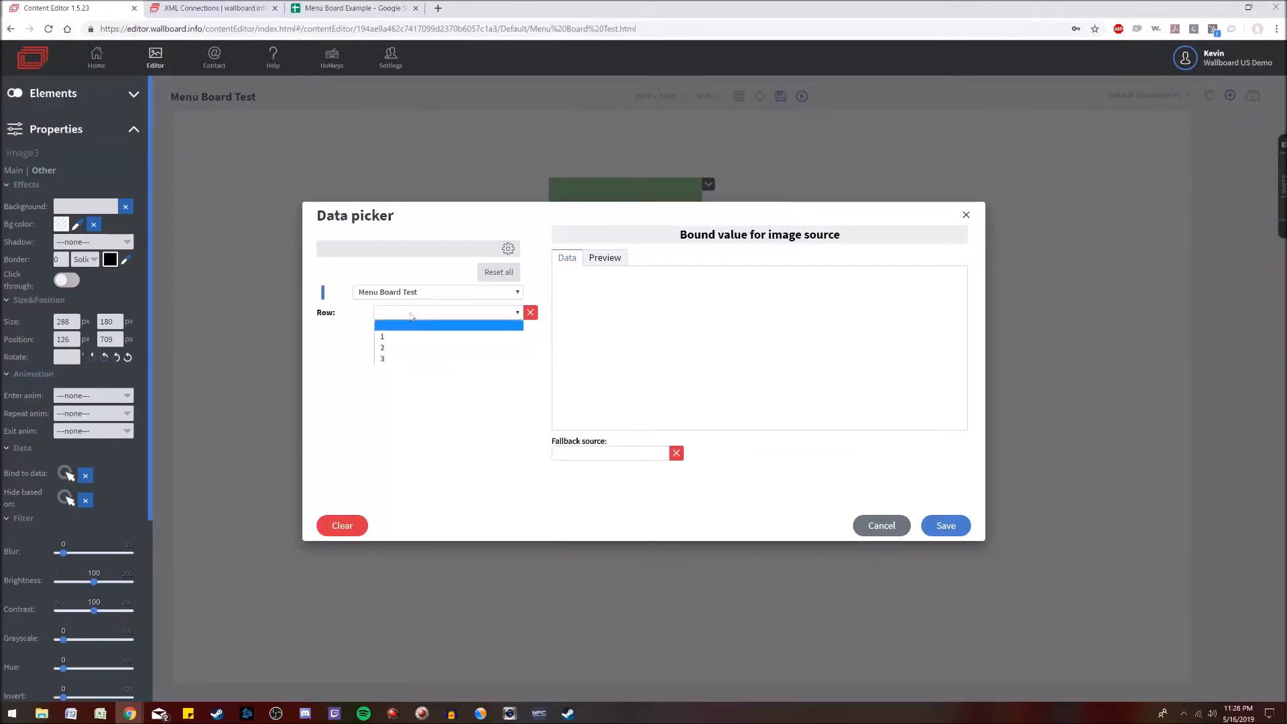
left_click(423, 336)
left_click(431, 333)
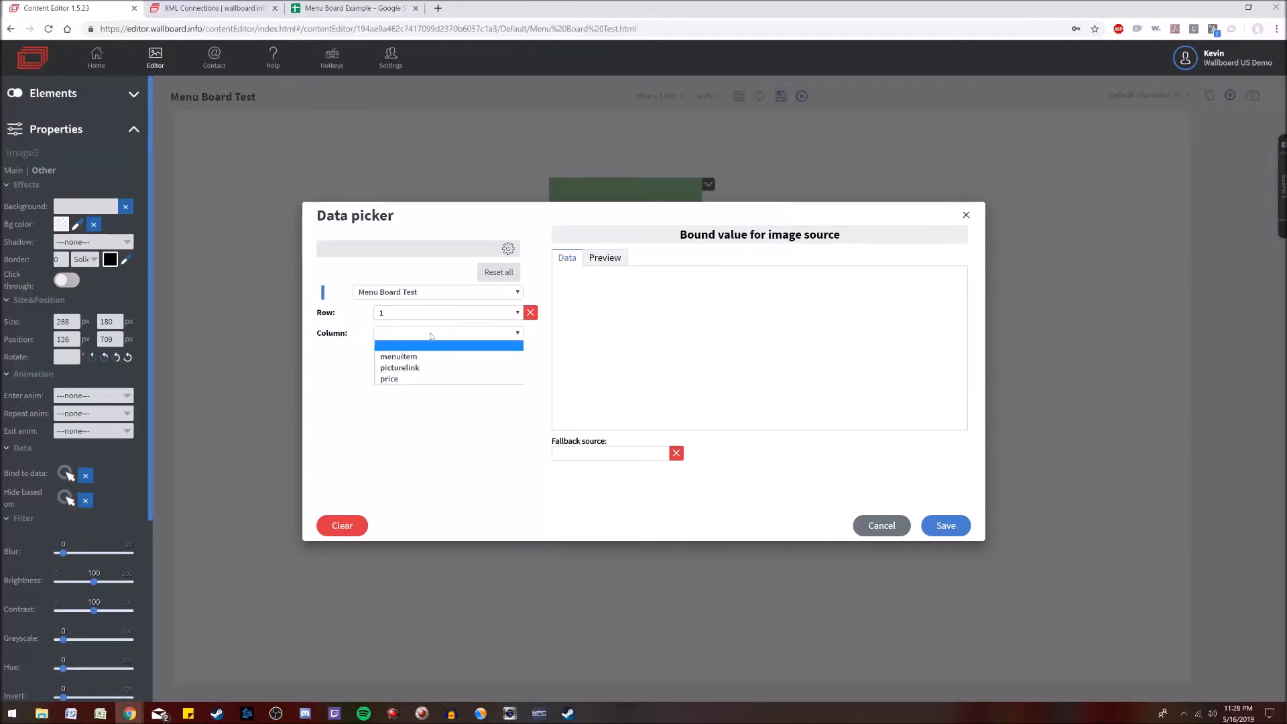
left_click(456, 368)
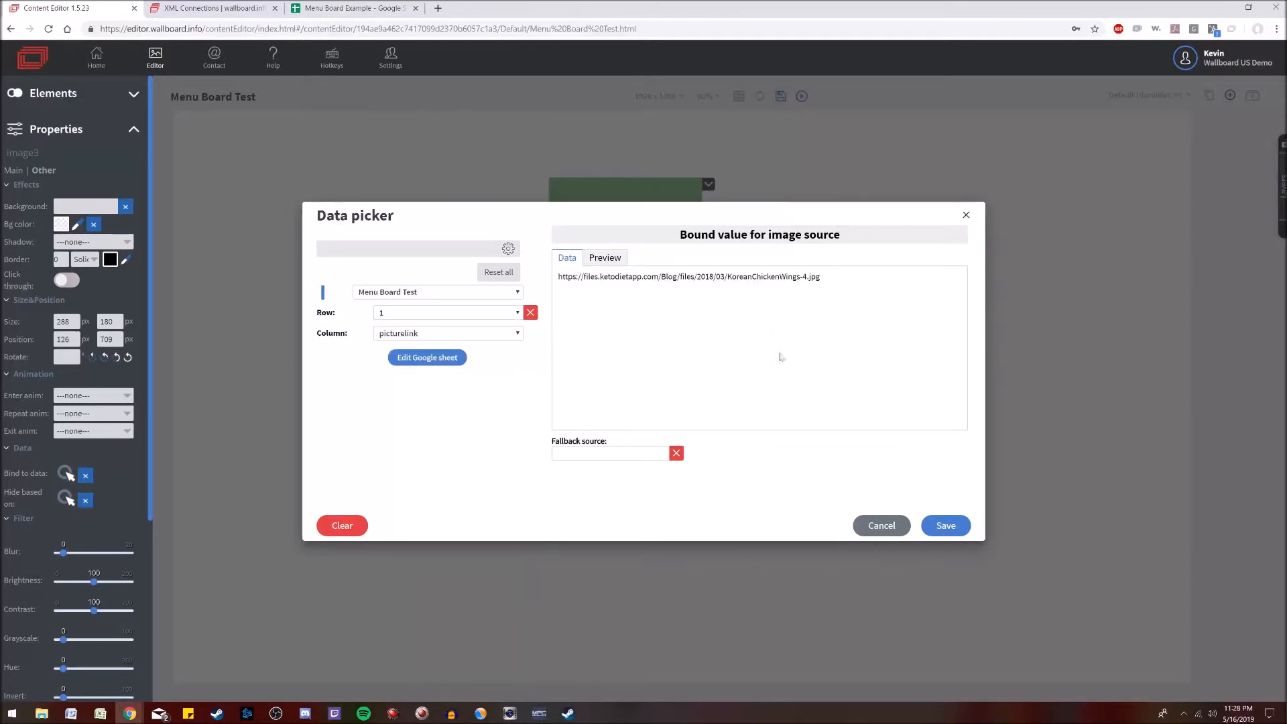
left_click(945, 525)
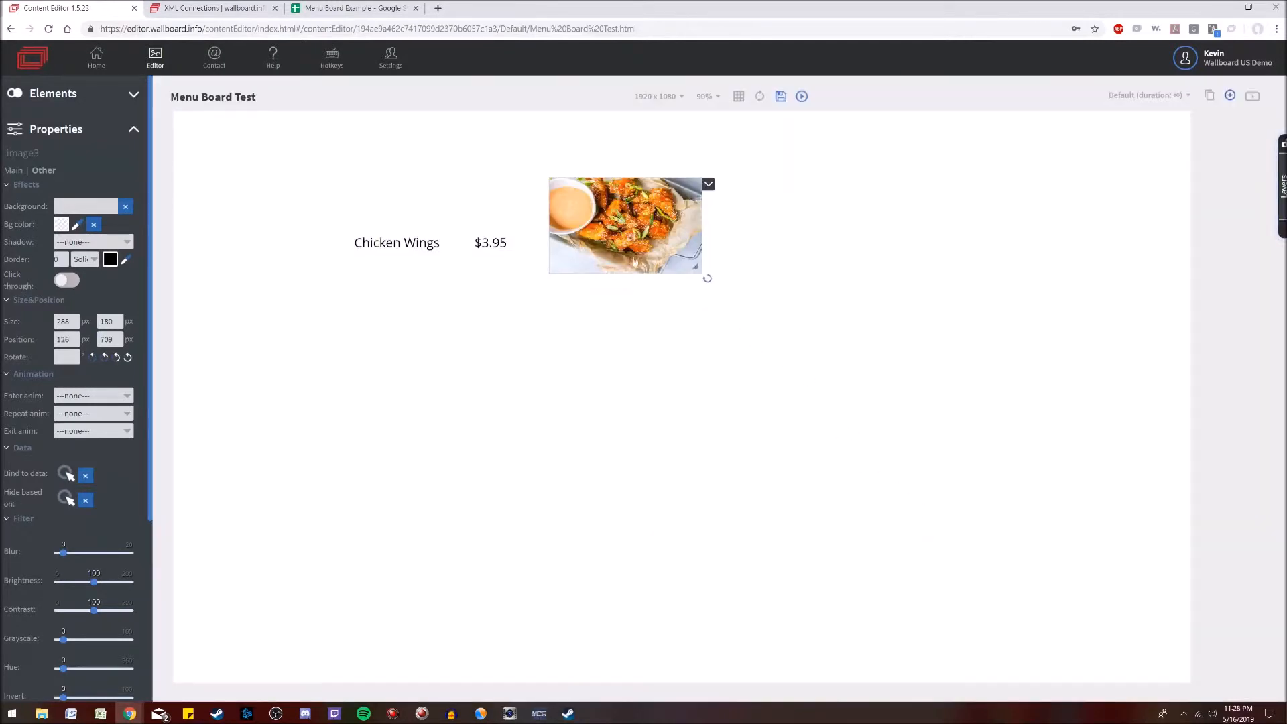
left_click_drag(613, 253, 642, 265)
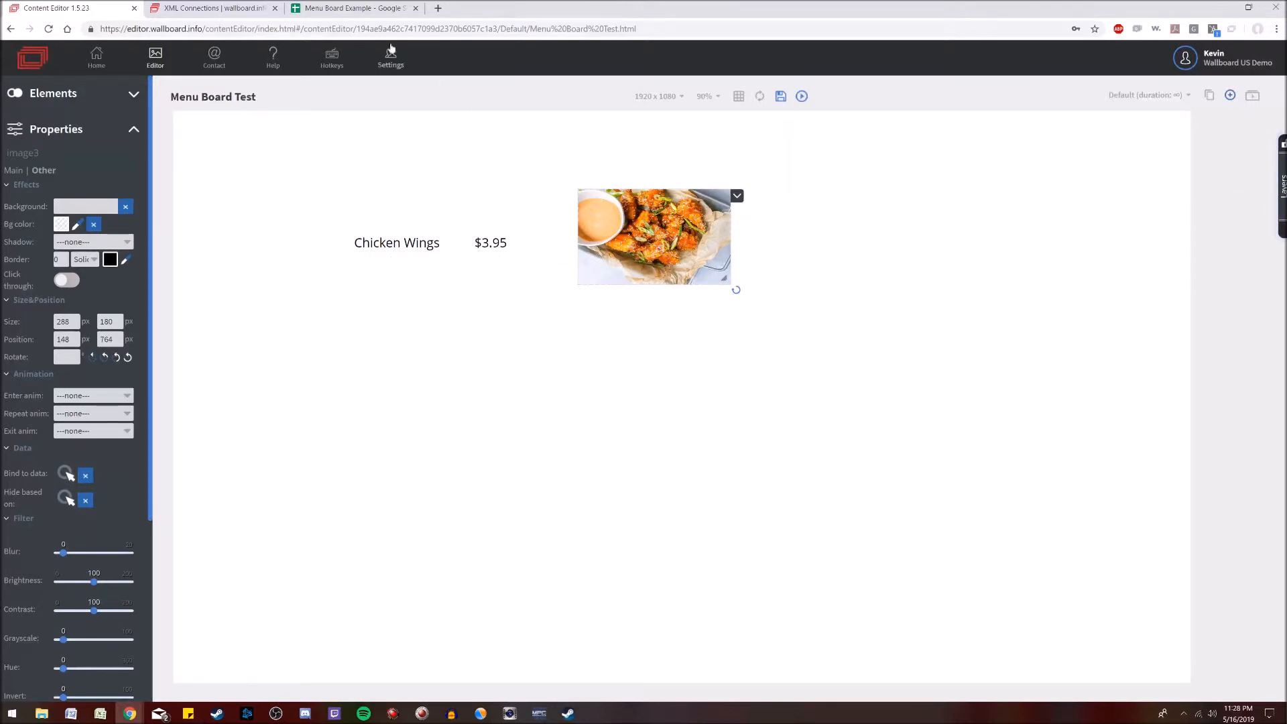
- Switch to the Menu Board Example spreadsheet, examine the Chicken Wings row's price and picture link, and return to the Wallboard editor
left_click(358, 9)
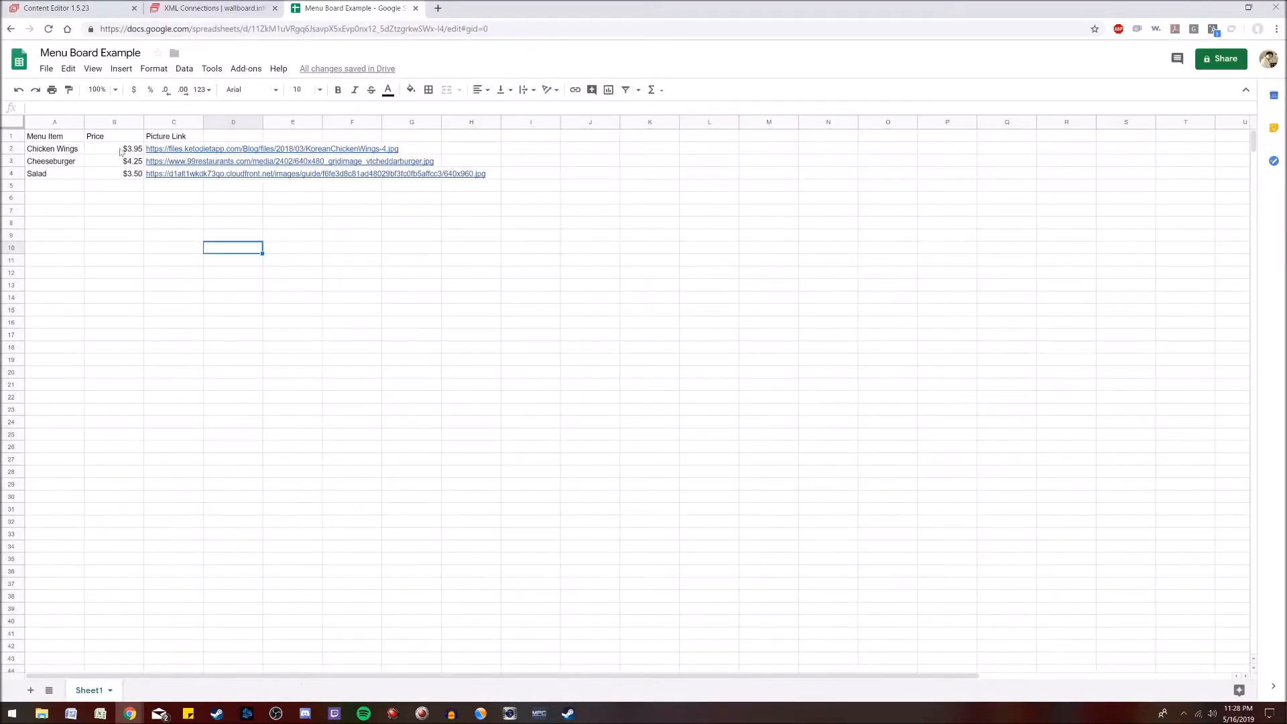
mouse_move(166, 152)
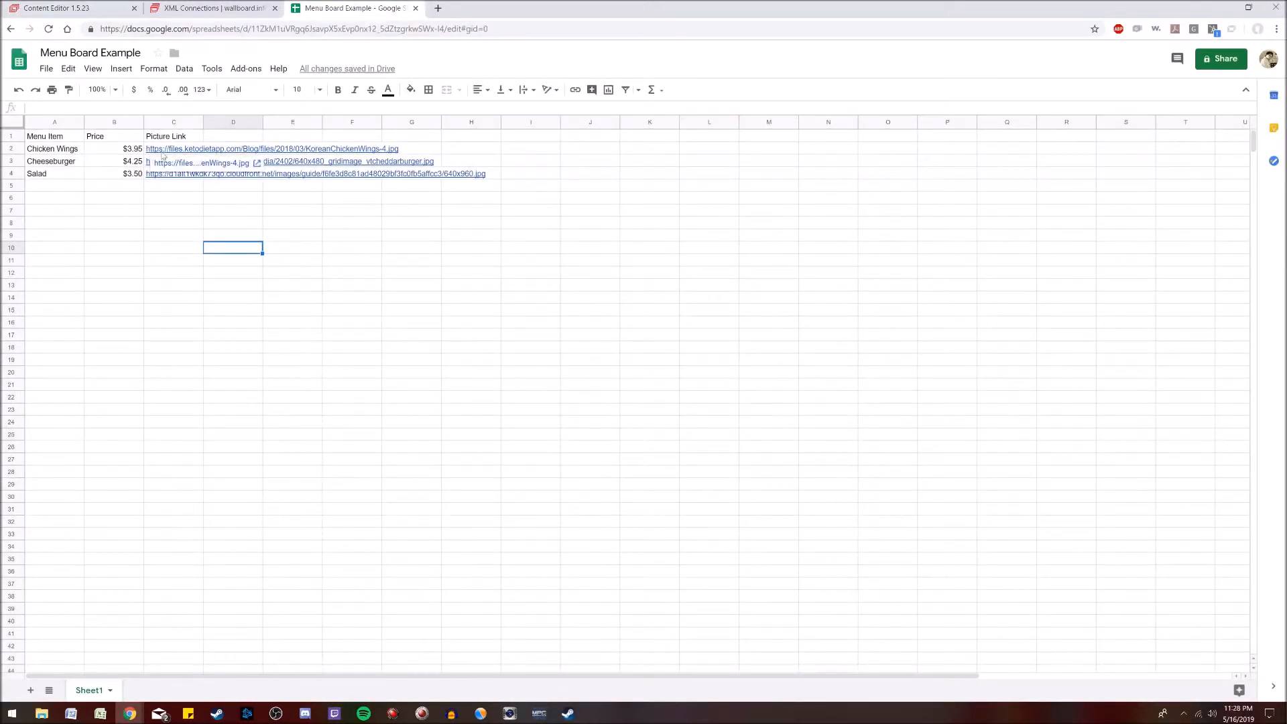
left_click(100, 15)
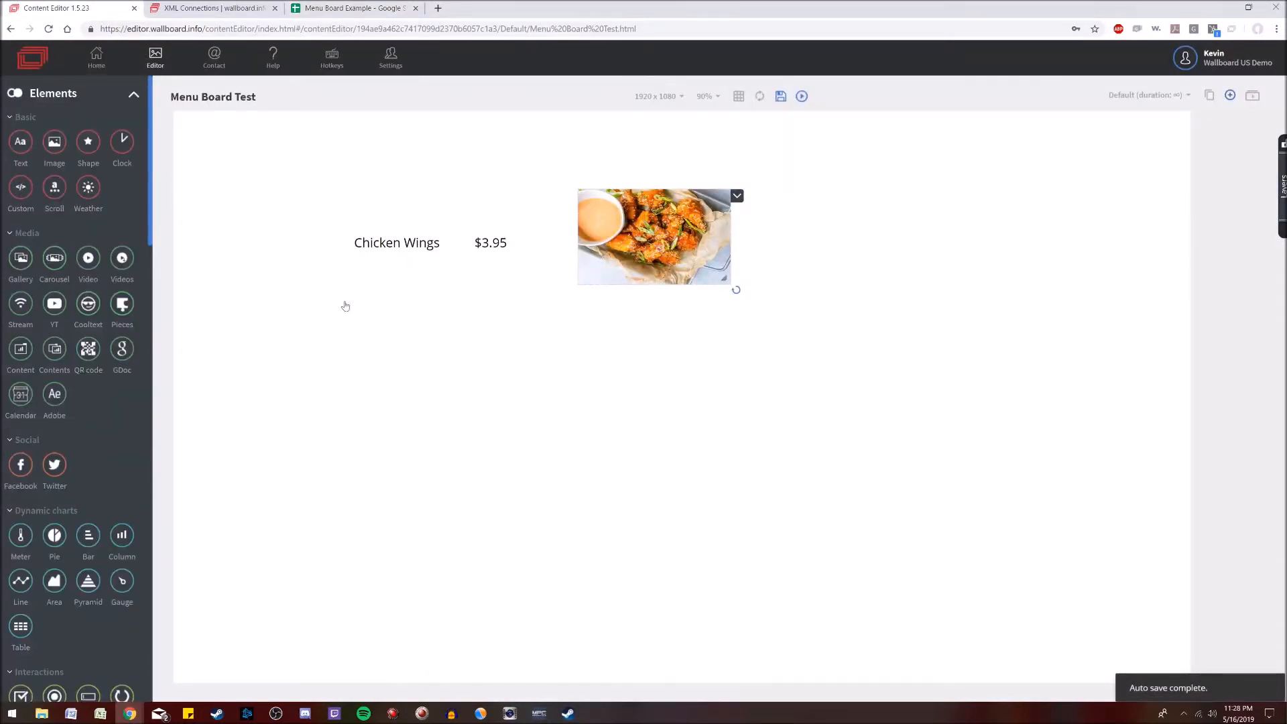
- Duplicate the Chicken Wings name, price and image elements together and place the copies directly below the originals
left_click(398, 254)
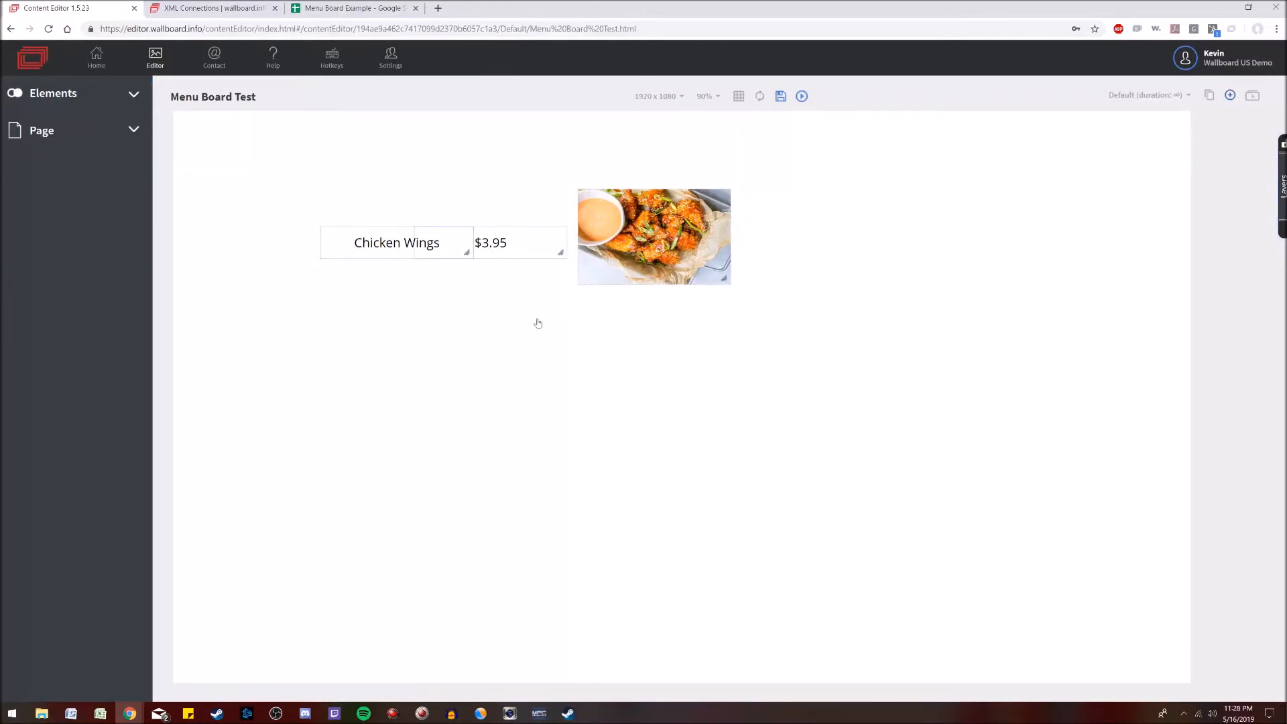
key("ctrl+v")
left_click_drag(616, 271, 612, 371)
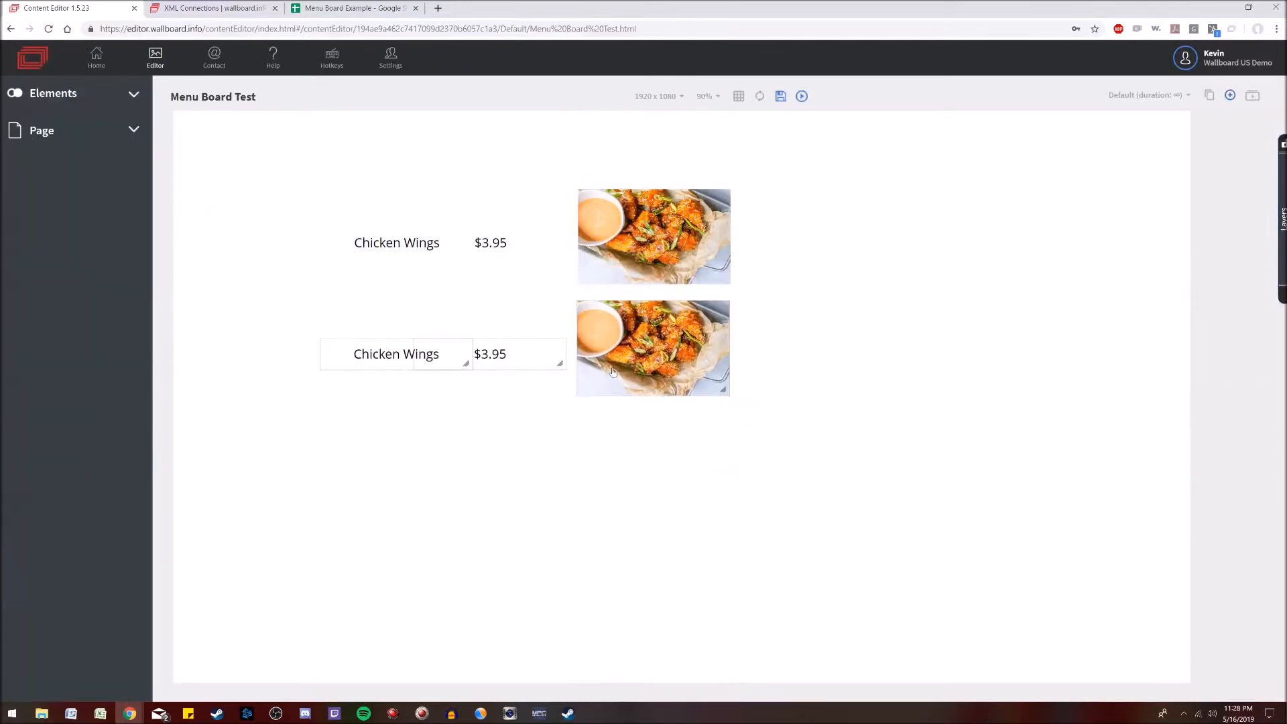
- Rebind the copied menu item name to row 2 of the Menu Board Test datasource and save the binding
left_click(396, 366)
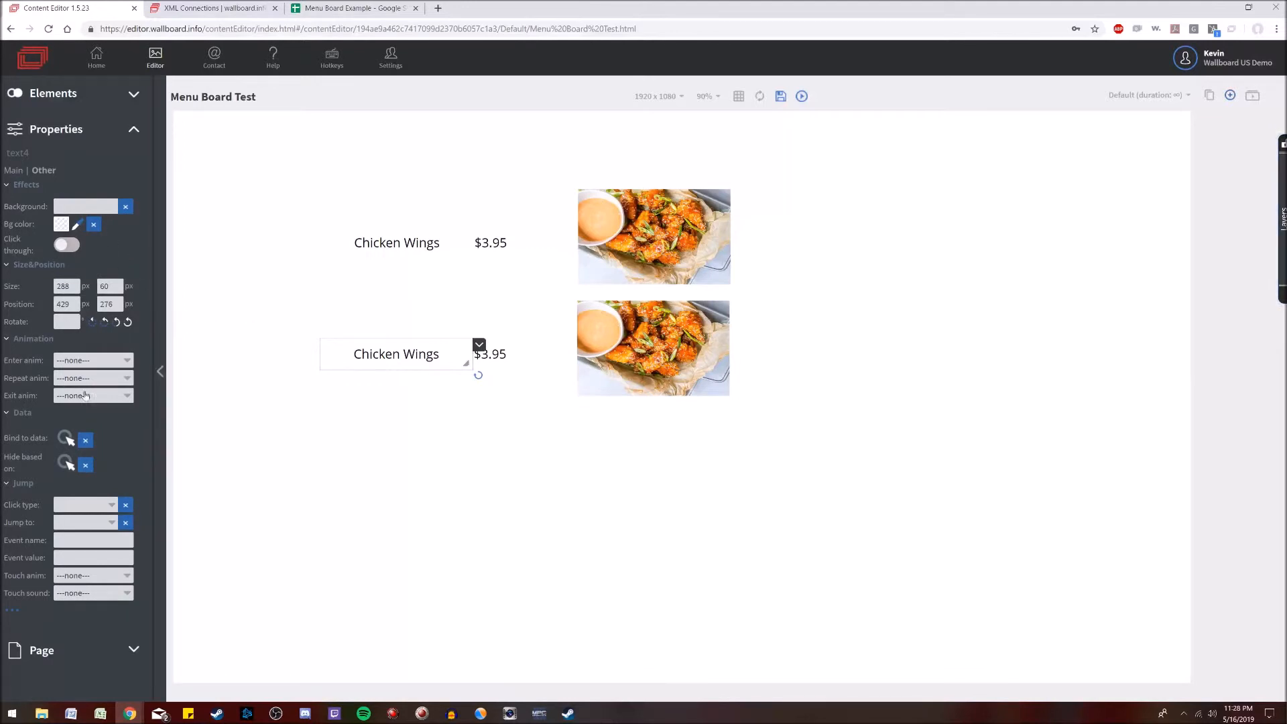
left_click(66, 439)
left_click(406, 261)
left_click(400, 283)
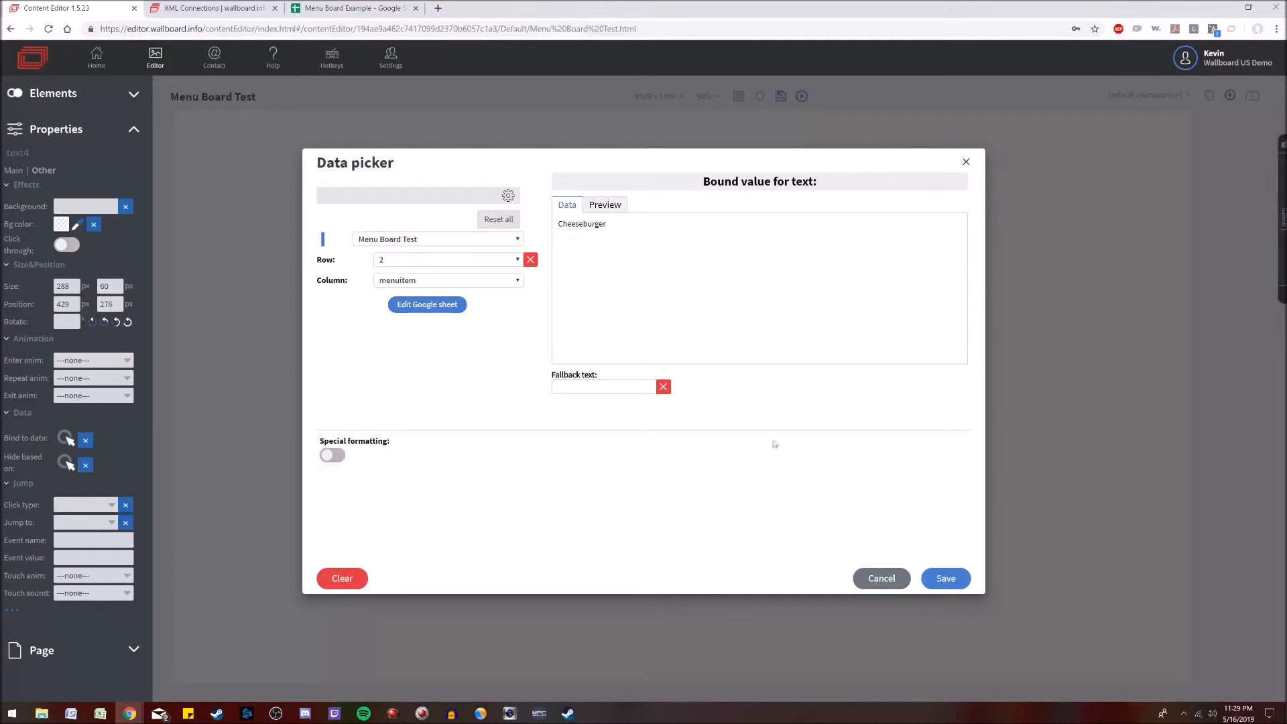
left_click(946, 578)
- Rebind the copied price text beside Cheeseburger to row 2 of the datasource and save the binding
left_click(492, 358)
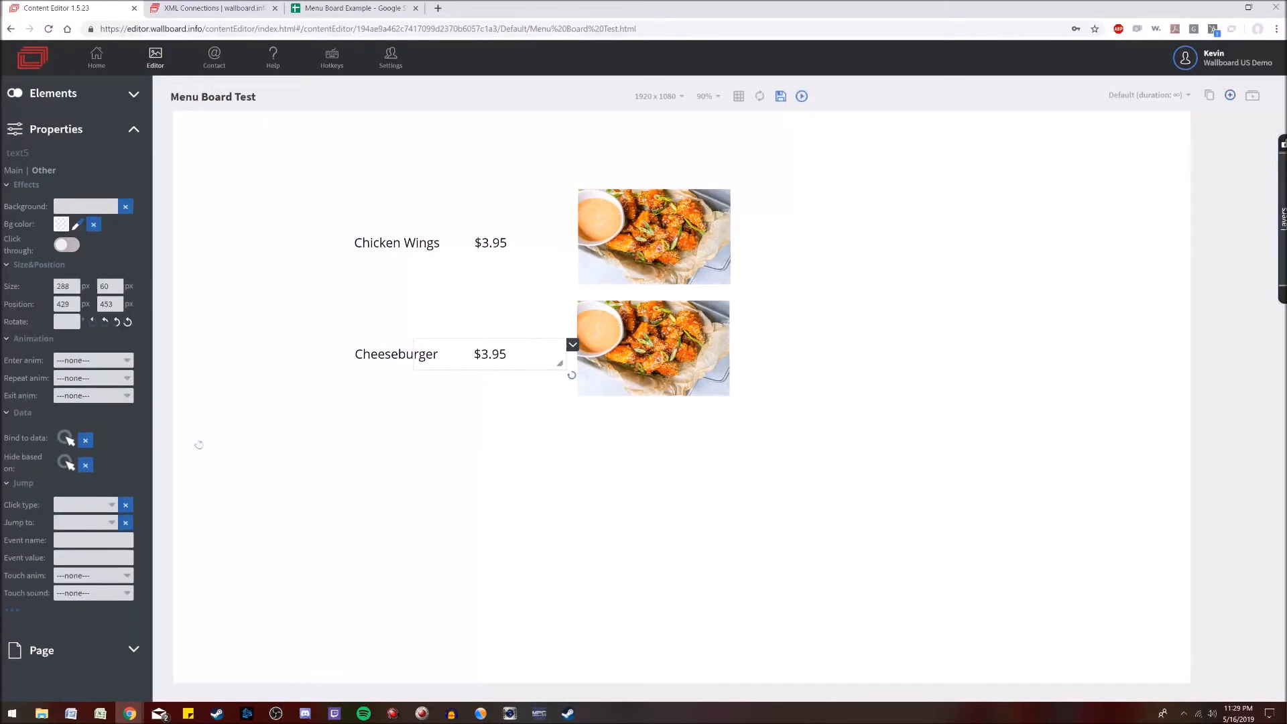
left_click(67, 440)
left_click(446, 261)
left_click(436, 285)
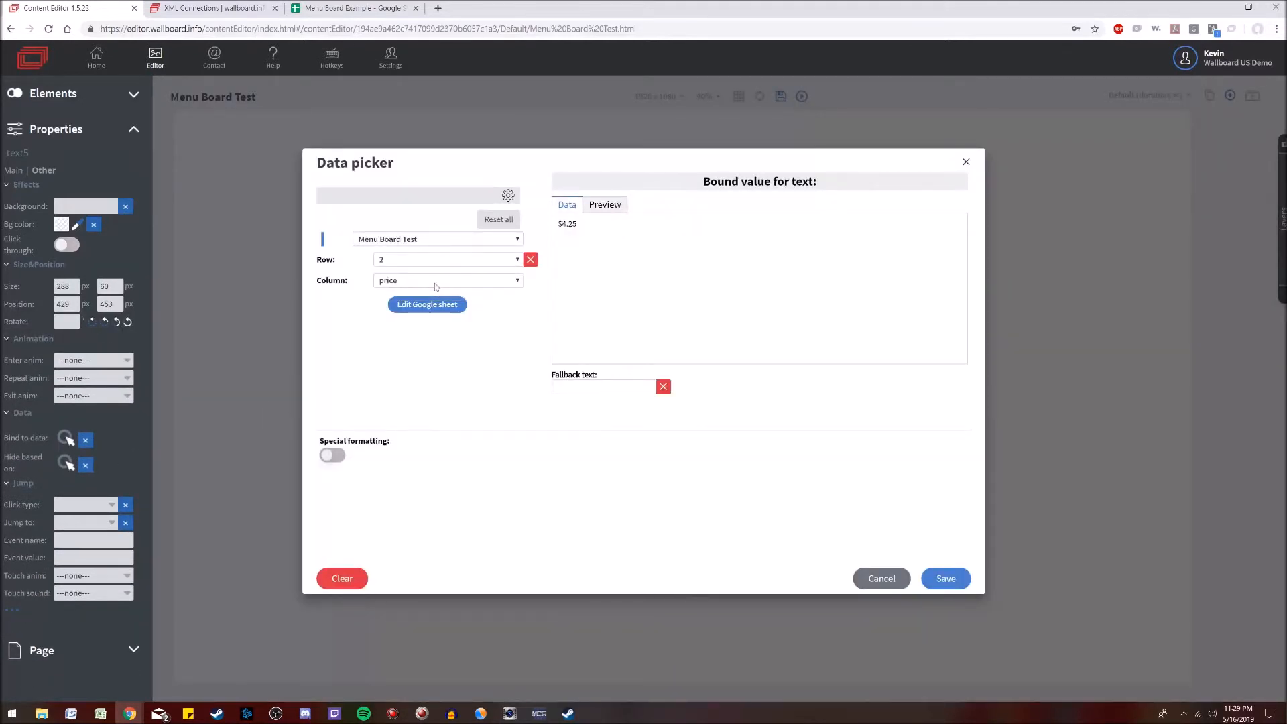
left_click(935, 578)
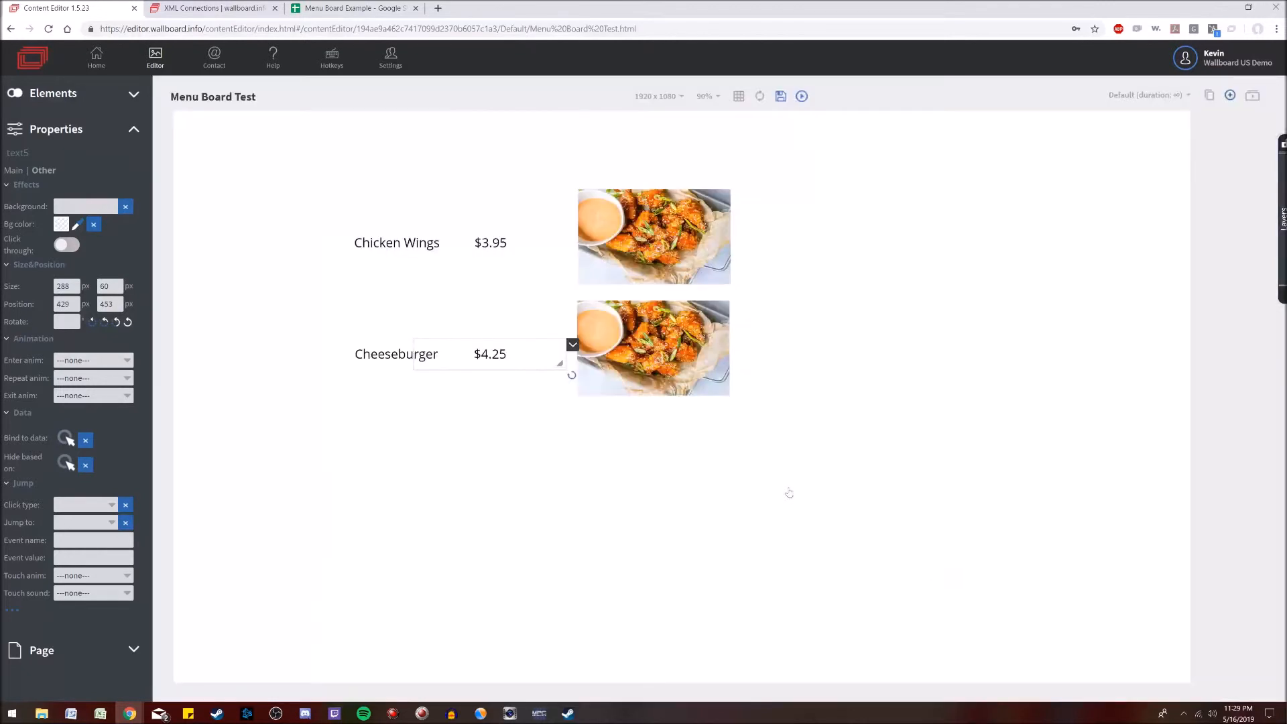
- Rebind the copied image in the second menu line to row 2, column picturelink, and save the binding
left_click(589, 379)
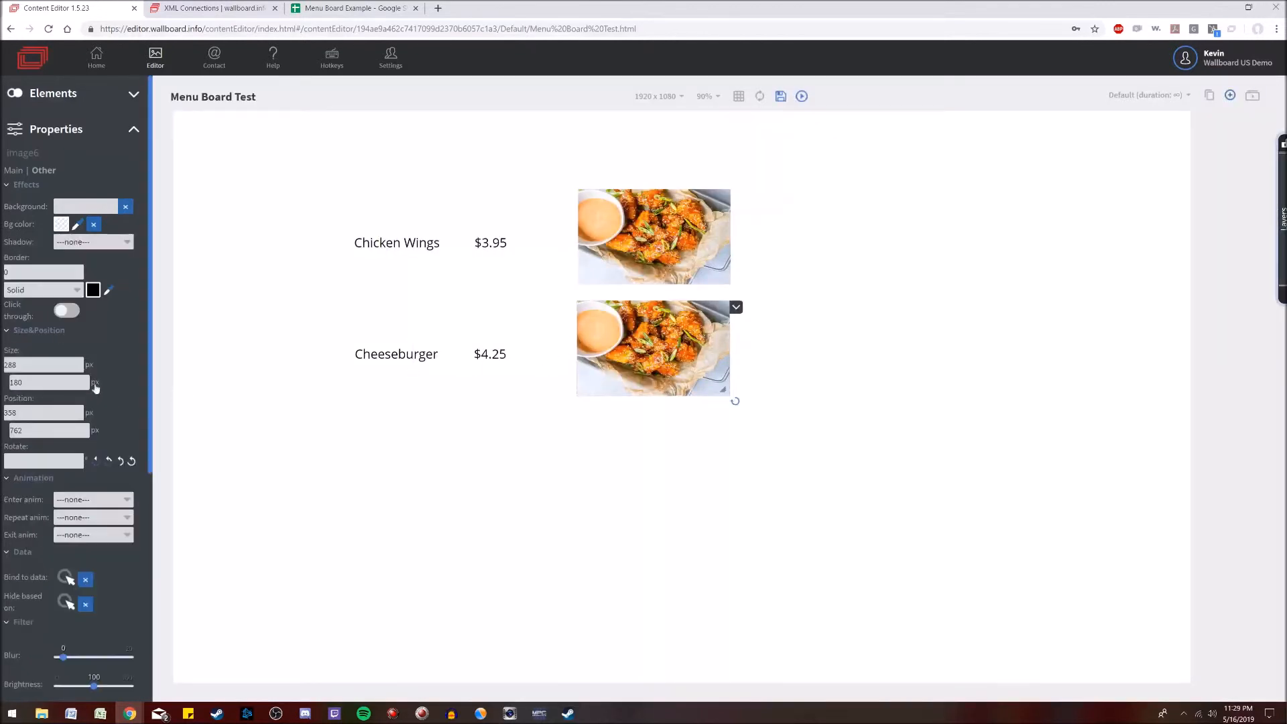
left_click(65, 474)
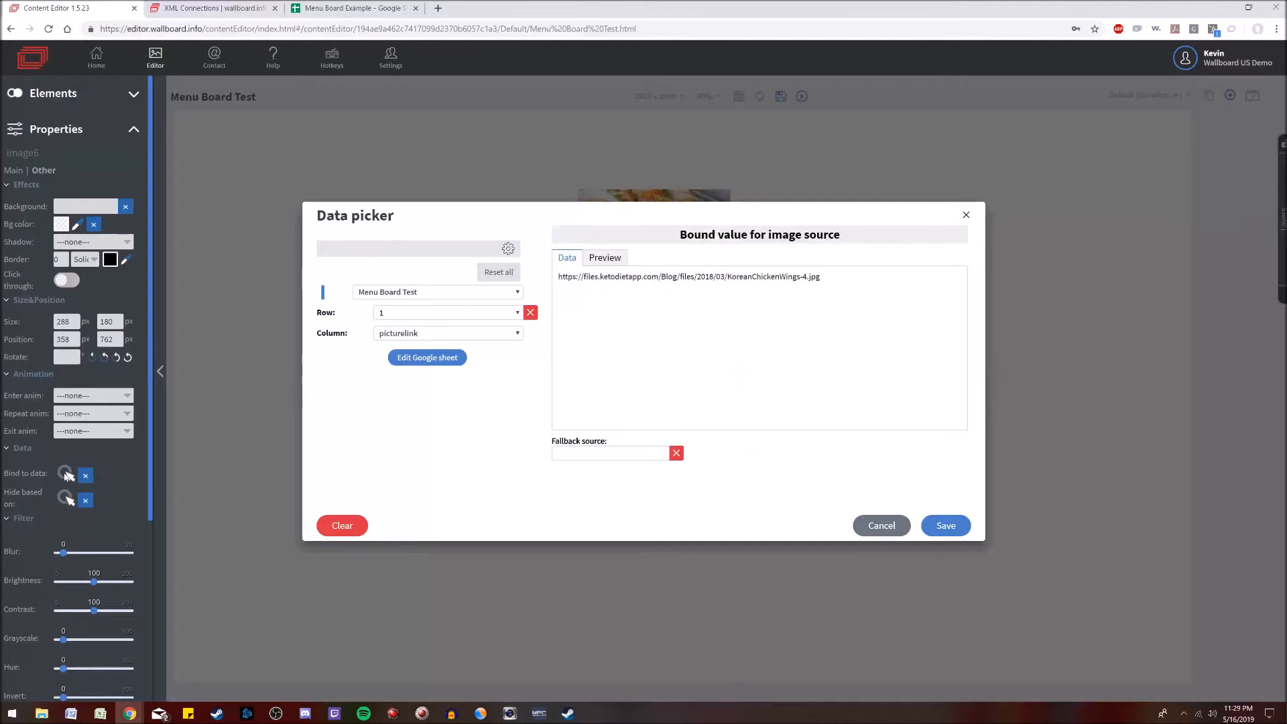
left_click(472, 315)
left_click(451, 337)
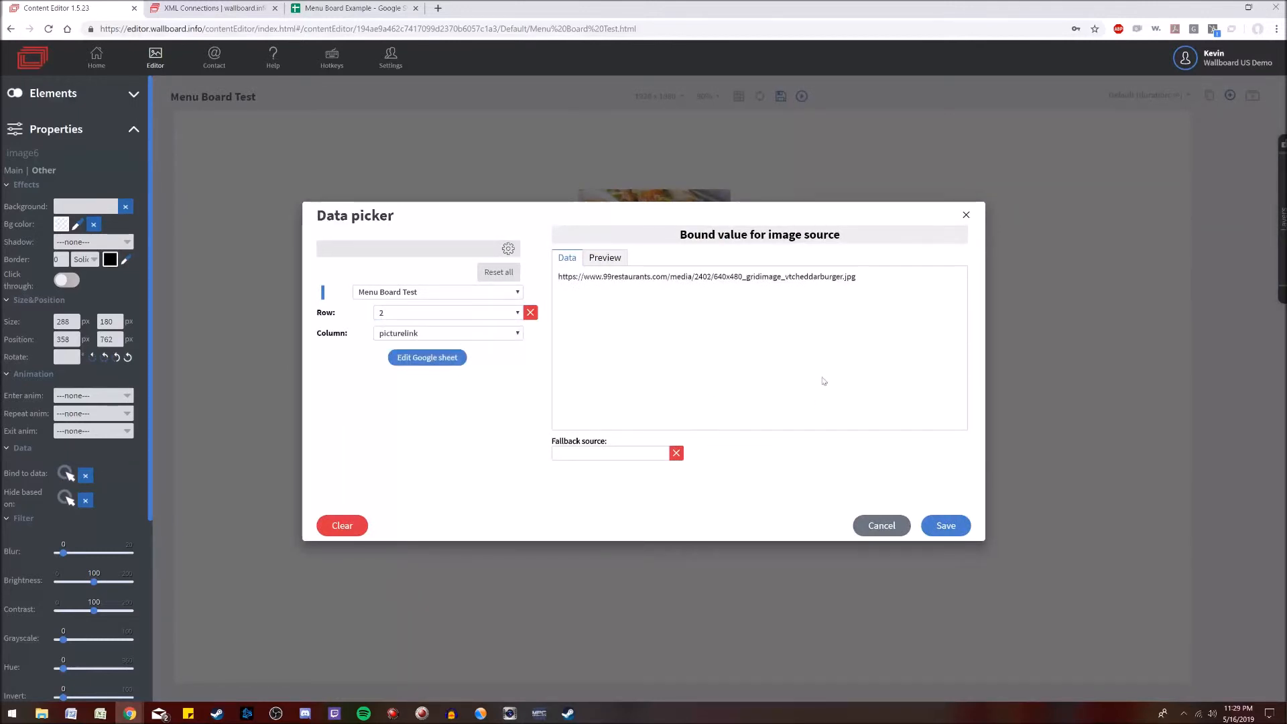
left_click(945, 525)
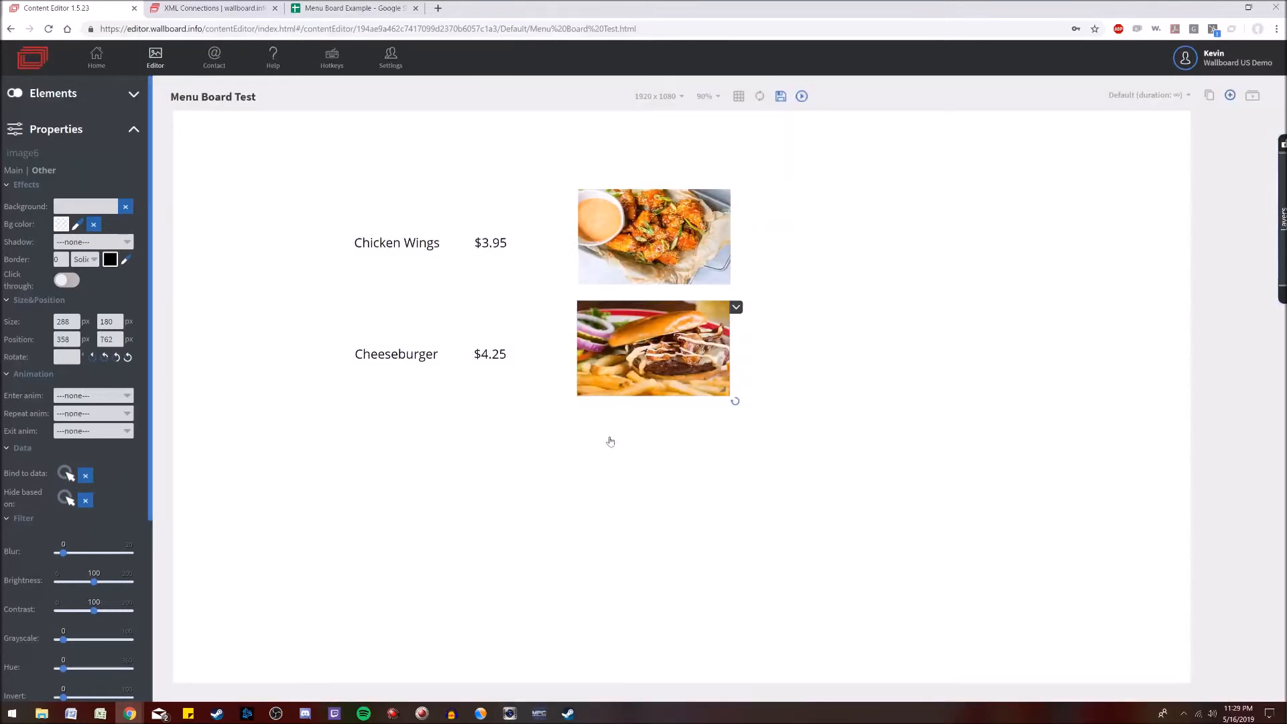
- Duplicate the Cheeseburger name, price and image elements together and place the copies below as a third menu line
left_click(383, 363)
left_click(501, 358)
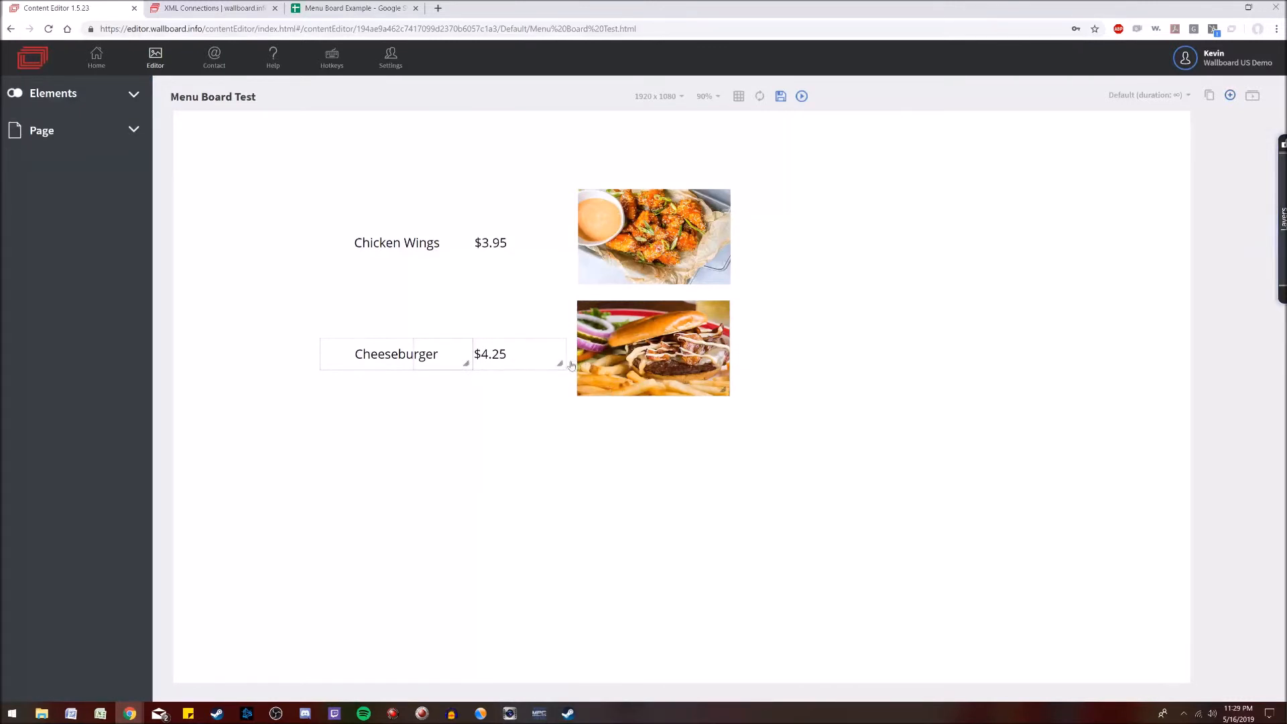
key("ctrl+v")
left_click_drag(521, 365, 514, 478)
- Rebind the copied name text in the third menu line to row 3, column menuitem, and save the binding
left_click(385, 475)
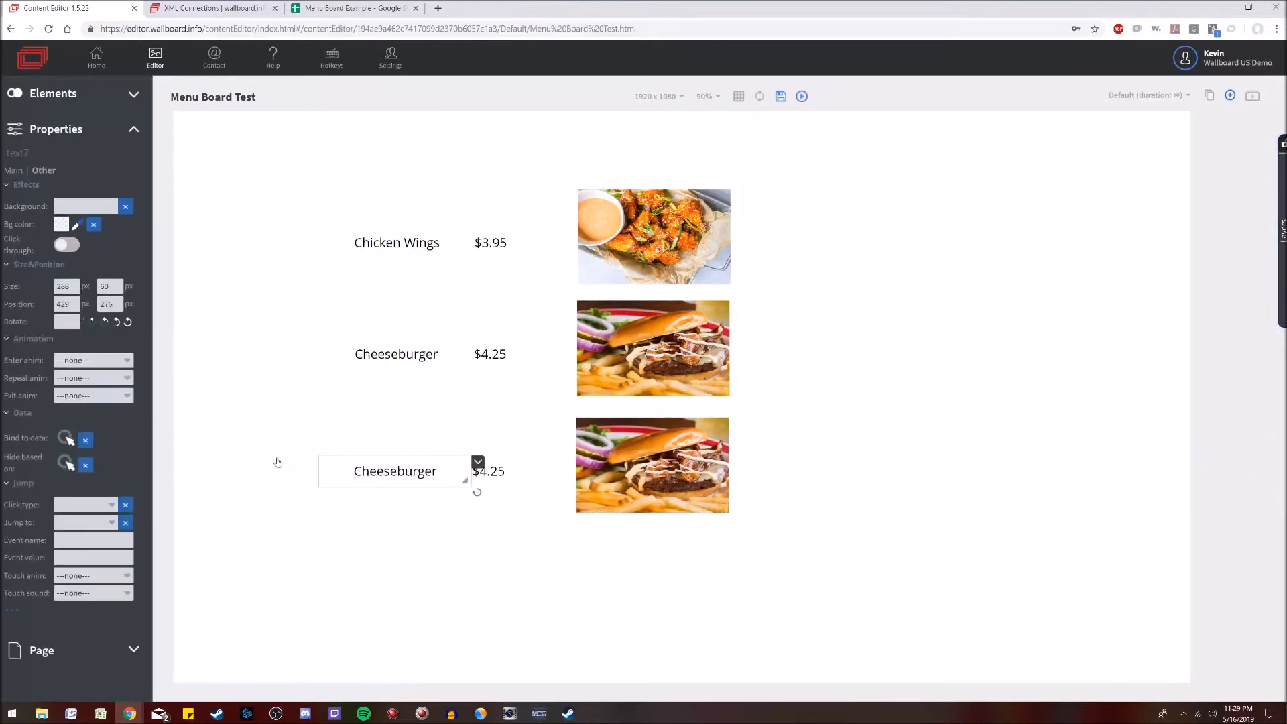
left_click(67, 437)
left_click(435, 262)
left_click(422, 296)
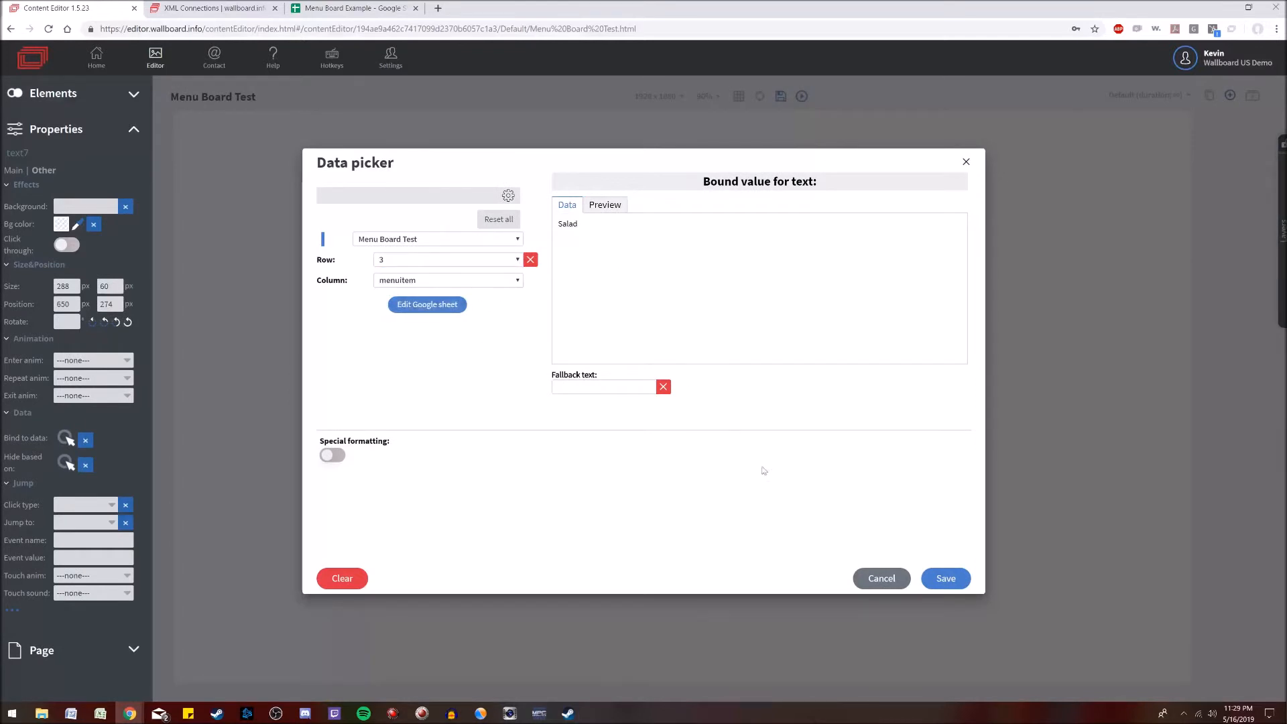
left_click(941, 577)
- Rebind the copied price text beside Salad to row 3 of the Menu Board Test datasource and save the binding
left_click(503, 478)
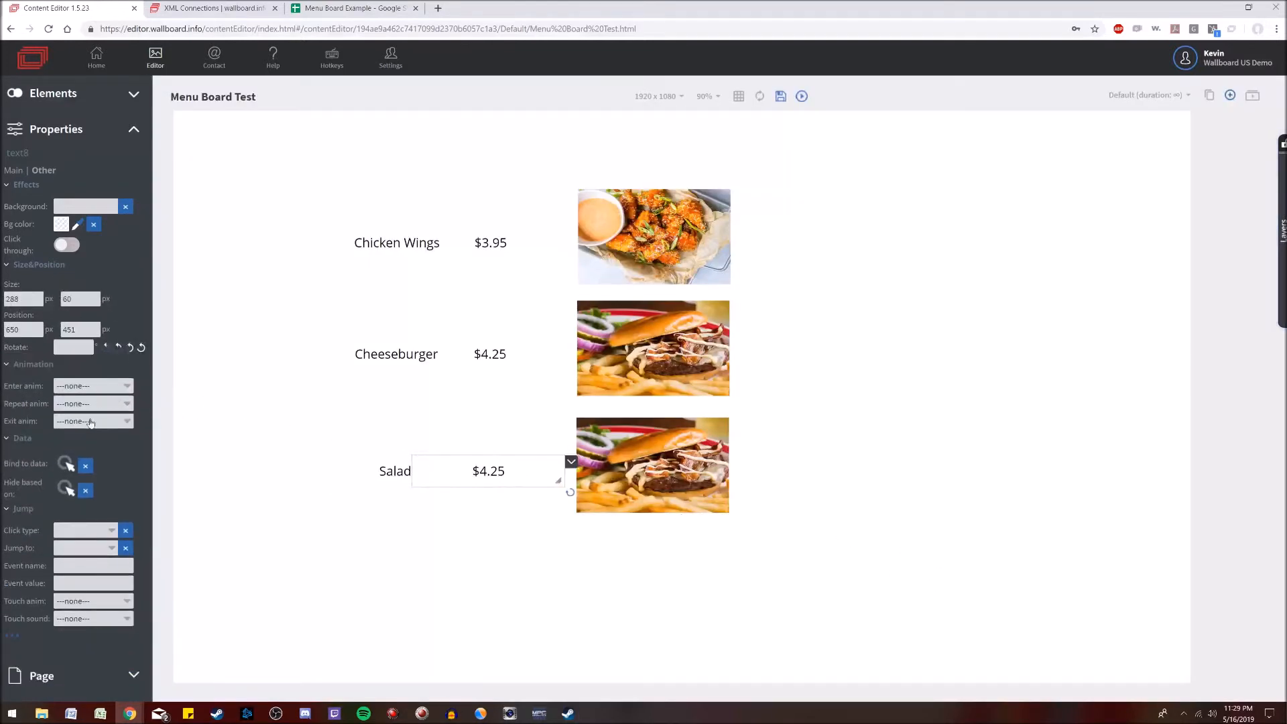
left_click(67, 439)
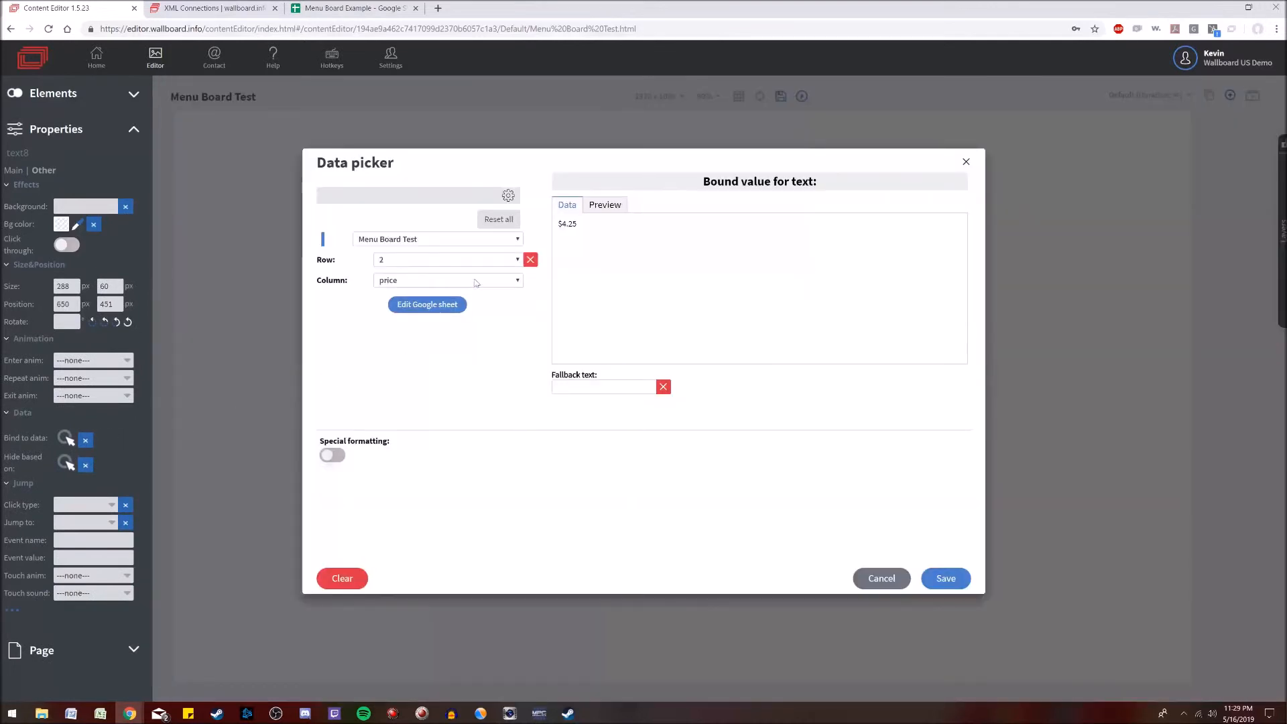
left_click(487, 260)
left_click(488, 263)
left_click(487, 263)
left_click(471, 295)
left_click(955, 581)
- Rebind the copied image in the third menu line to row 3, column picturelink, save the binding and deselect the image
left_click(630, 460)
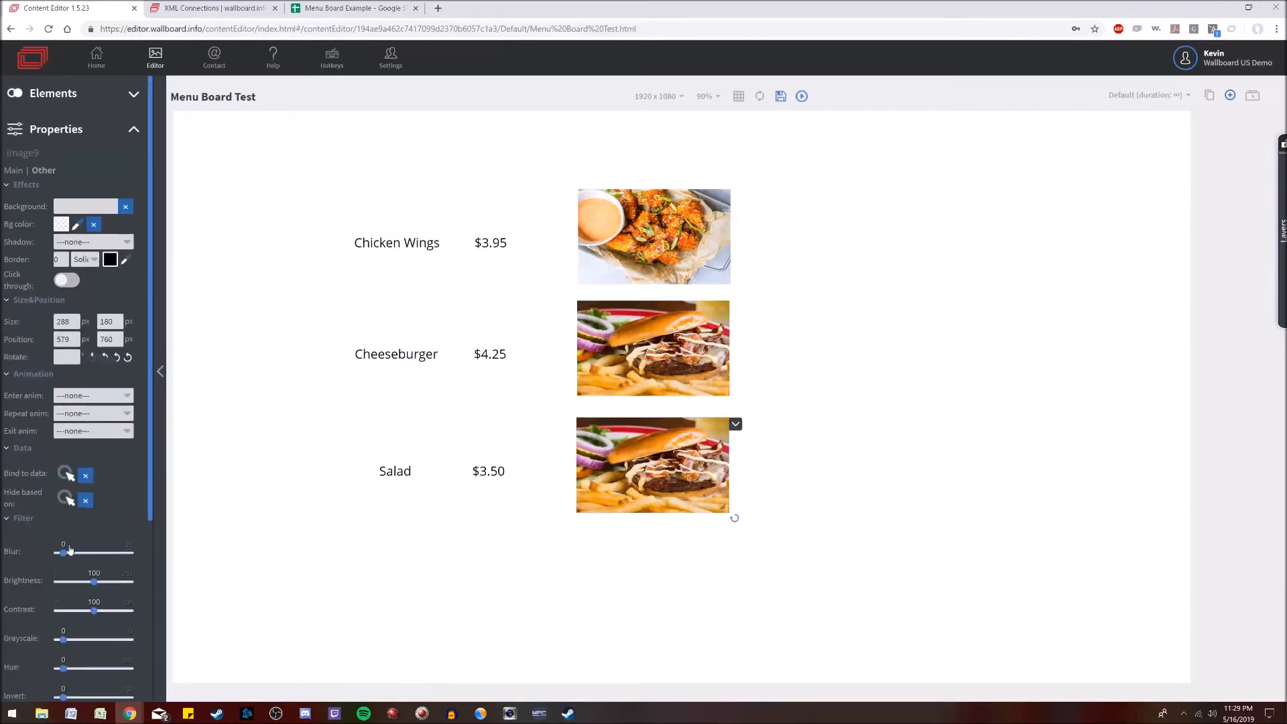
left_click(67, 474)
left_click(437, 316)
left_click(412, 349)
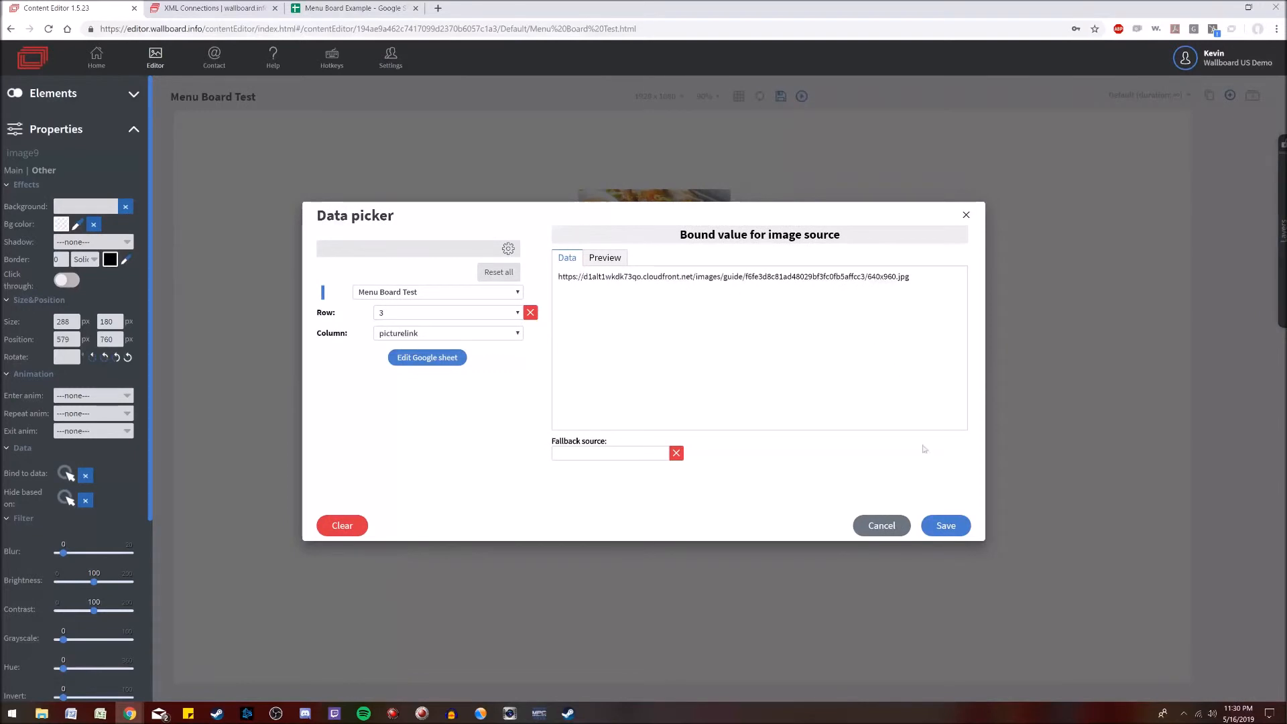
left_click(946, 526)
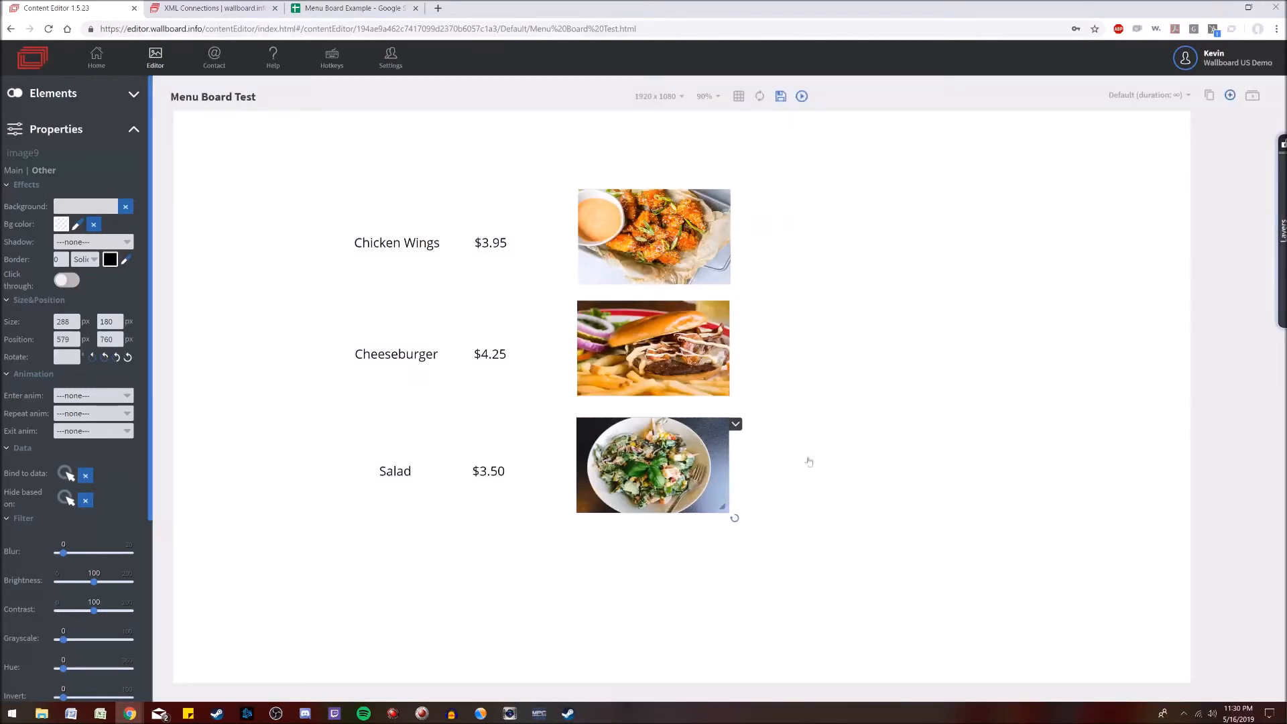
left_click(876, 440)
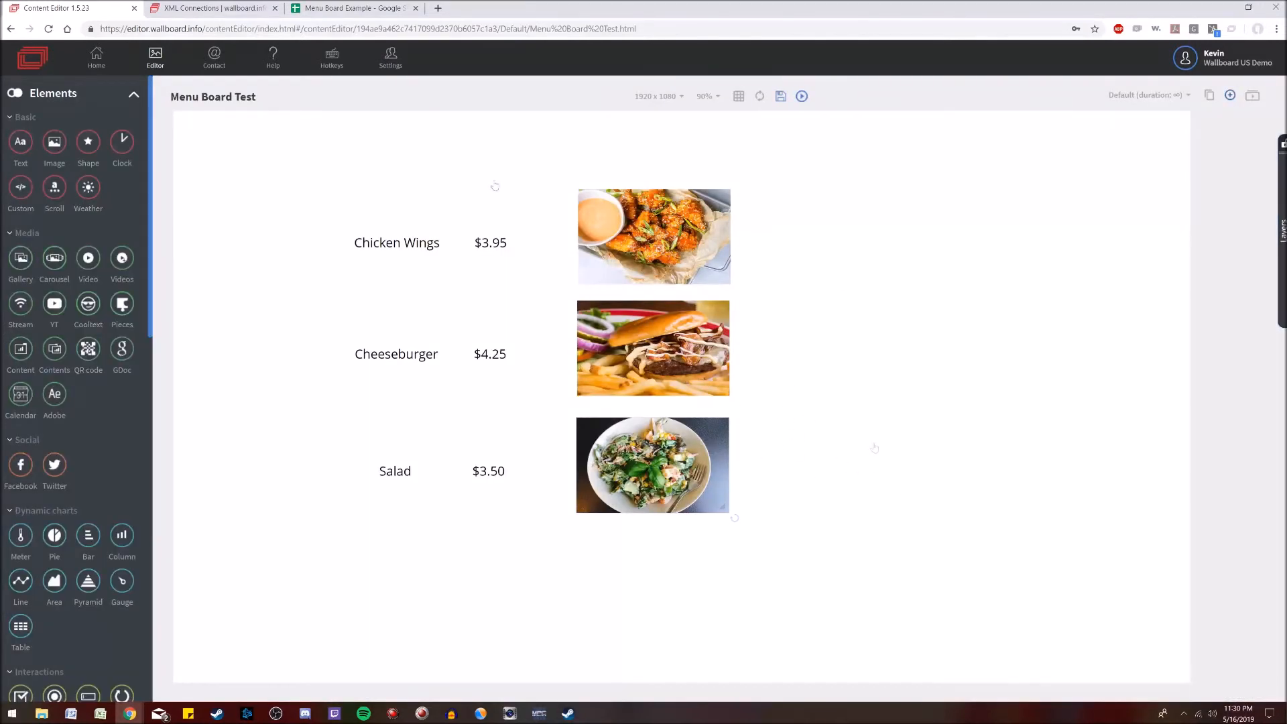
- In the Menu Board Example Google sheet, rename the Chicken Wings item to Crispy Wings and set its price to 4.50
left_click(383, 10)
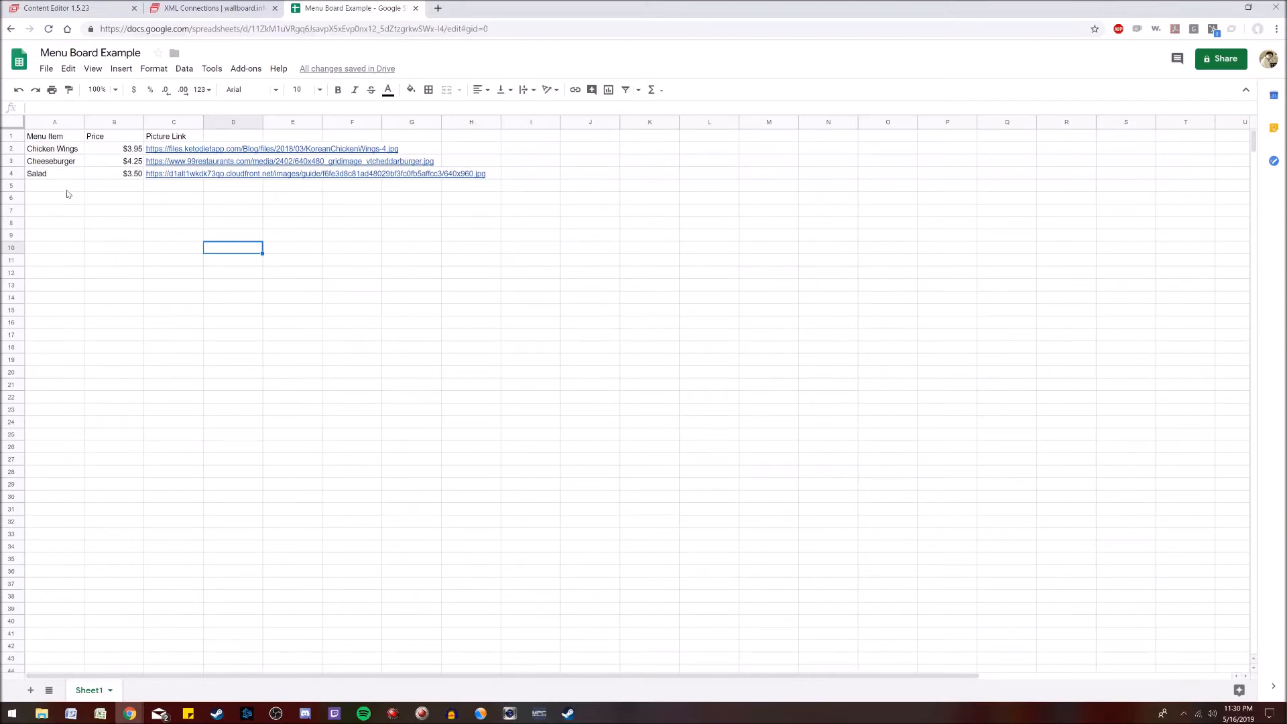
left_click(59, 150)
type("Crispy")
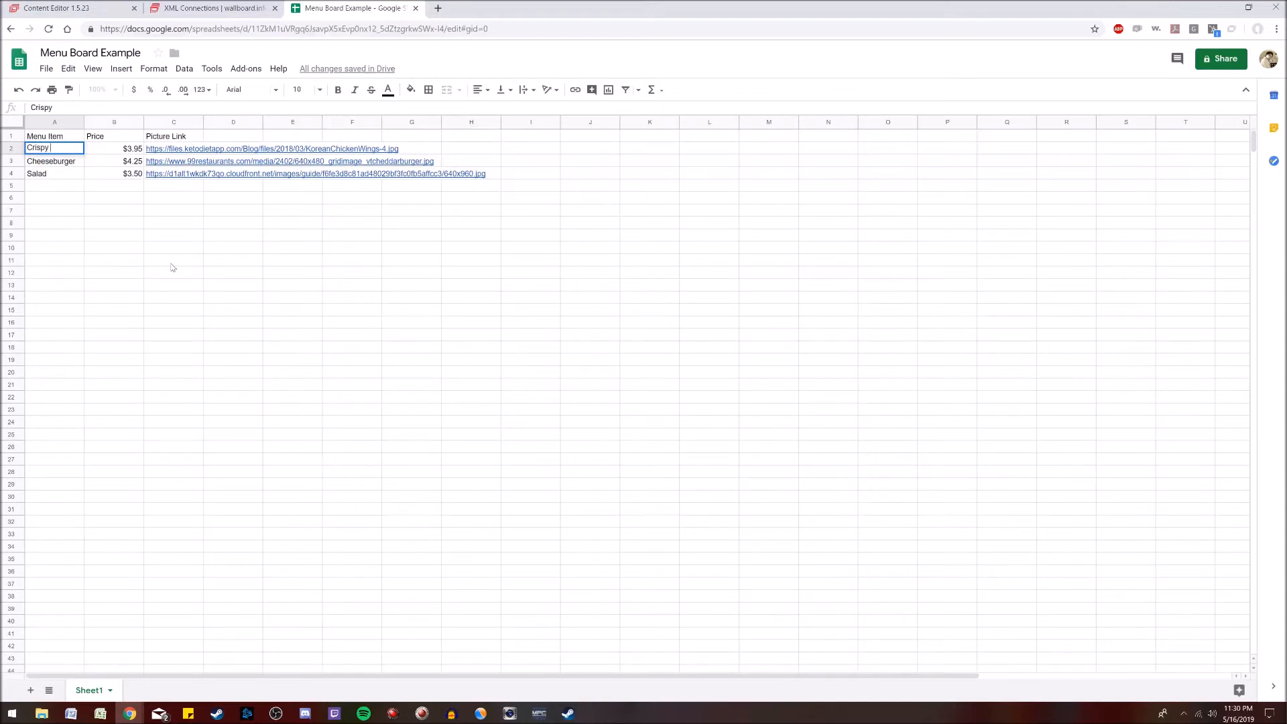
key("Tab")
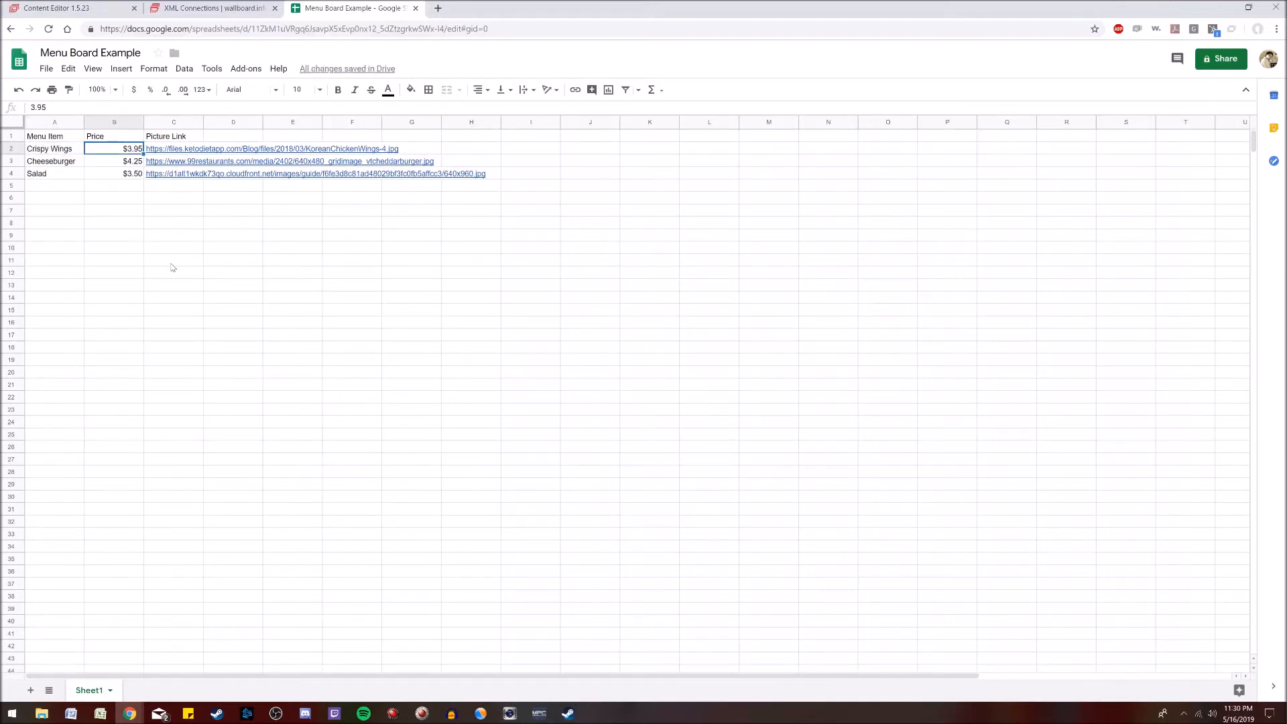
type("4.50")
key("Return")
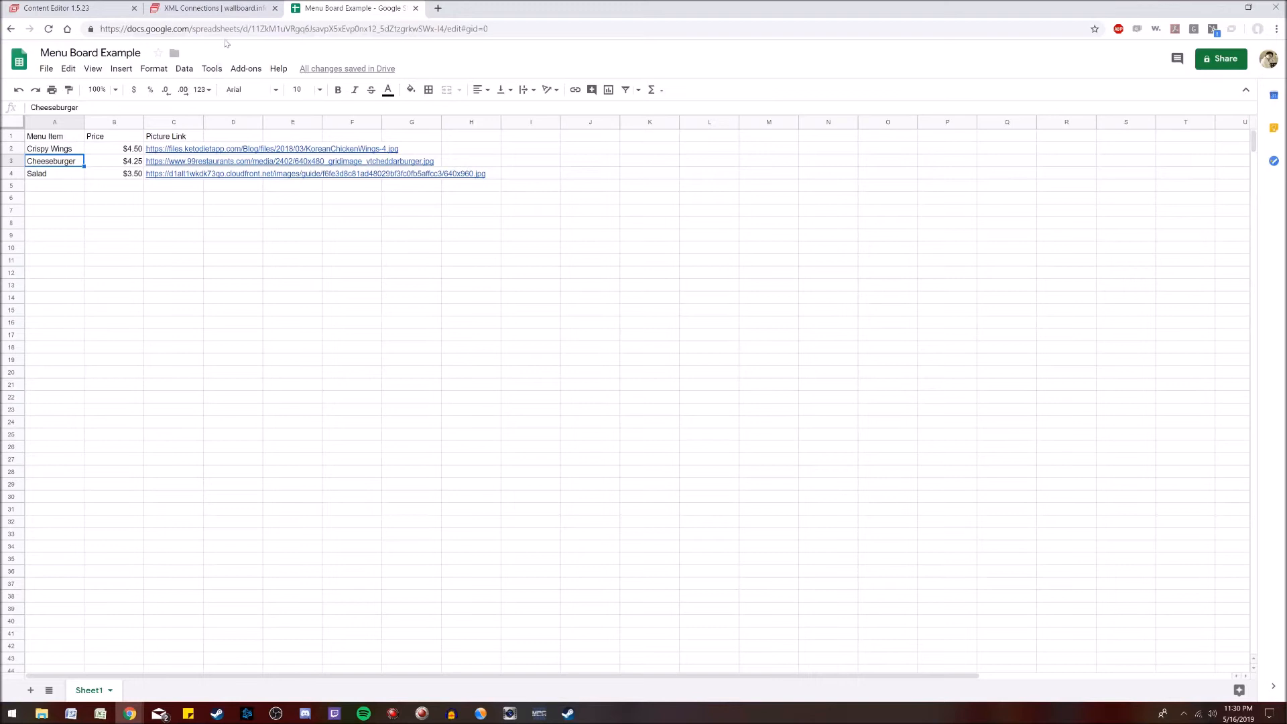
- Switch back to the Wallboard content editor and refresh the Menu Board Test content to load the edited sheet data
left_click(69, 8)
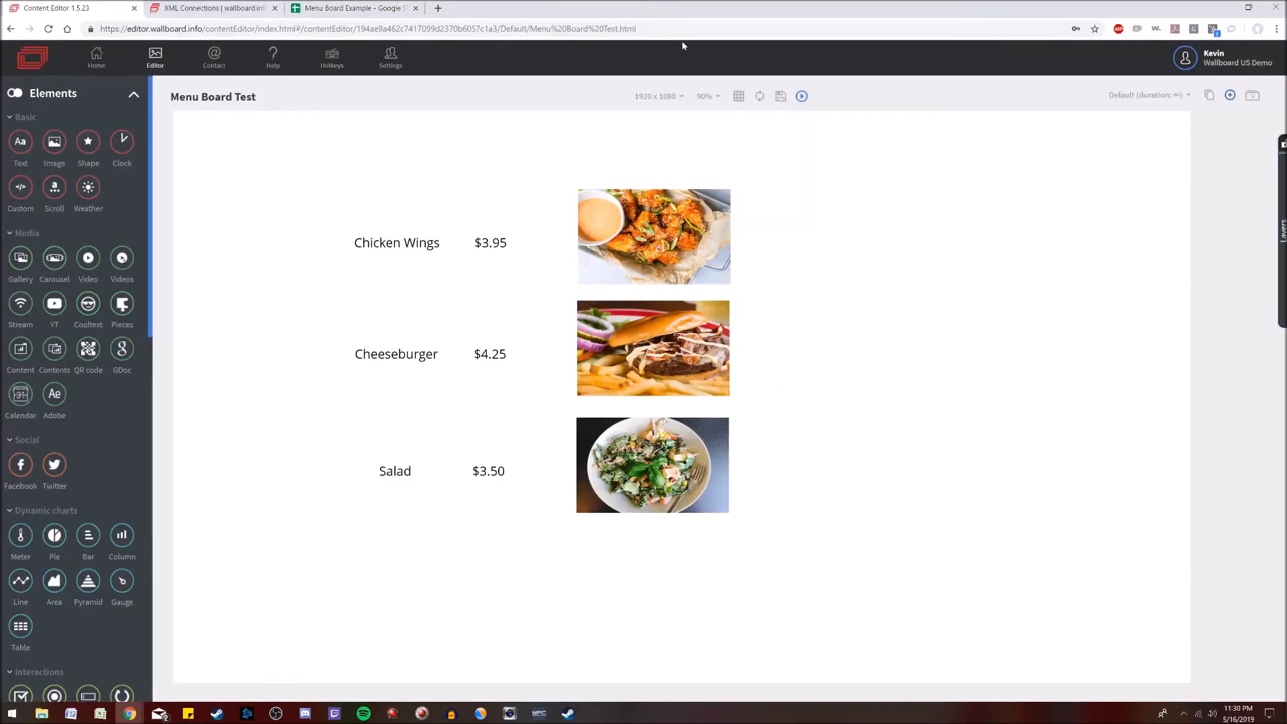
left_click(760, 98)
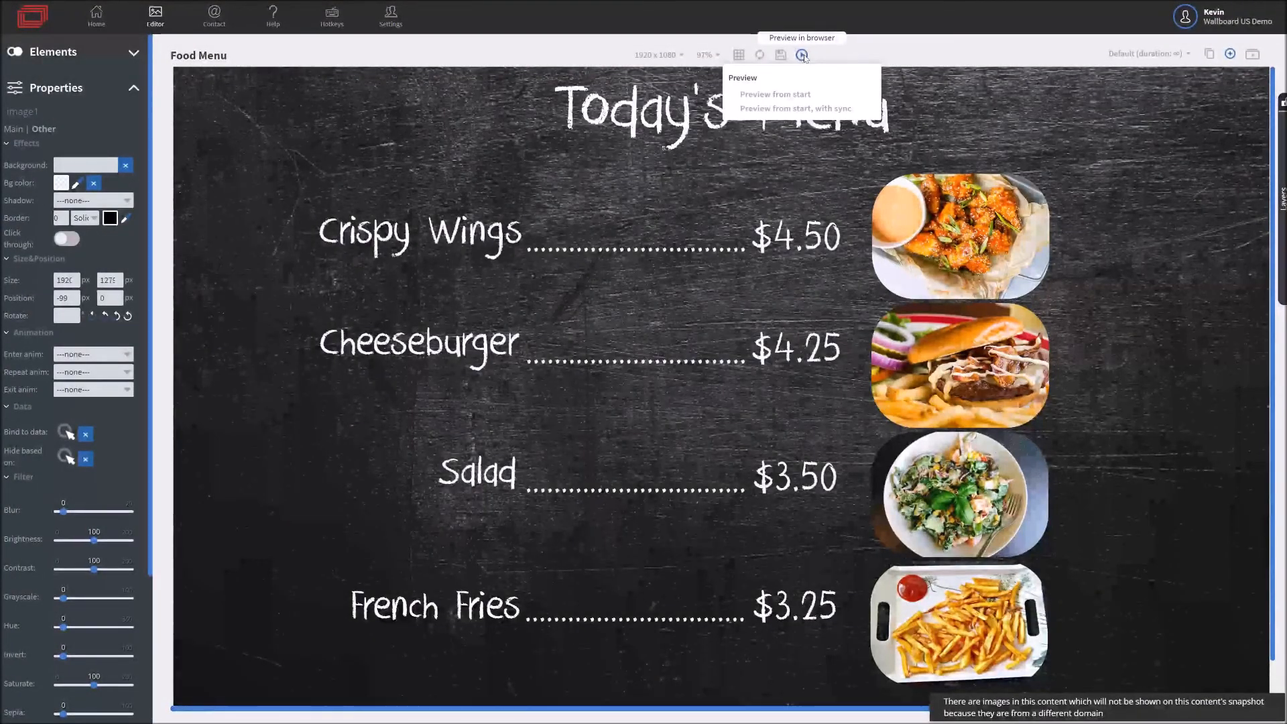
- Open a browser preview of the styled Food Menu content
left_click(802, 56)
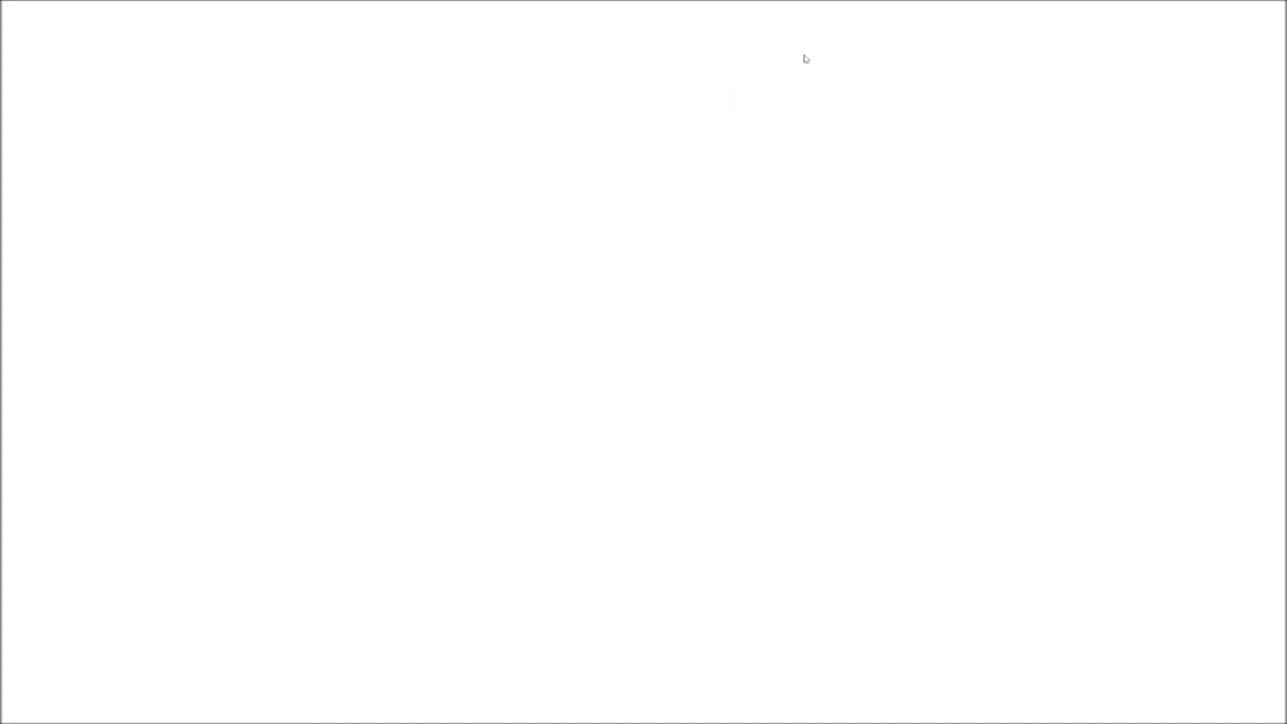